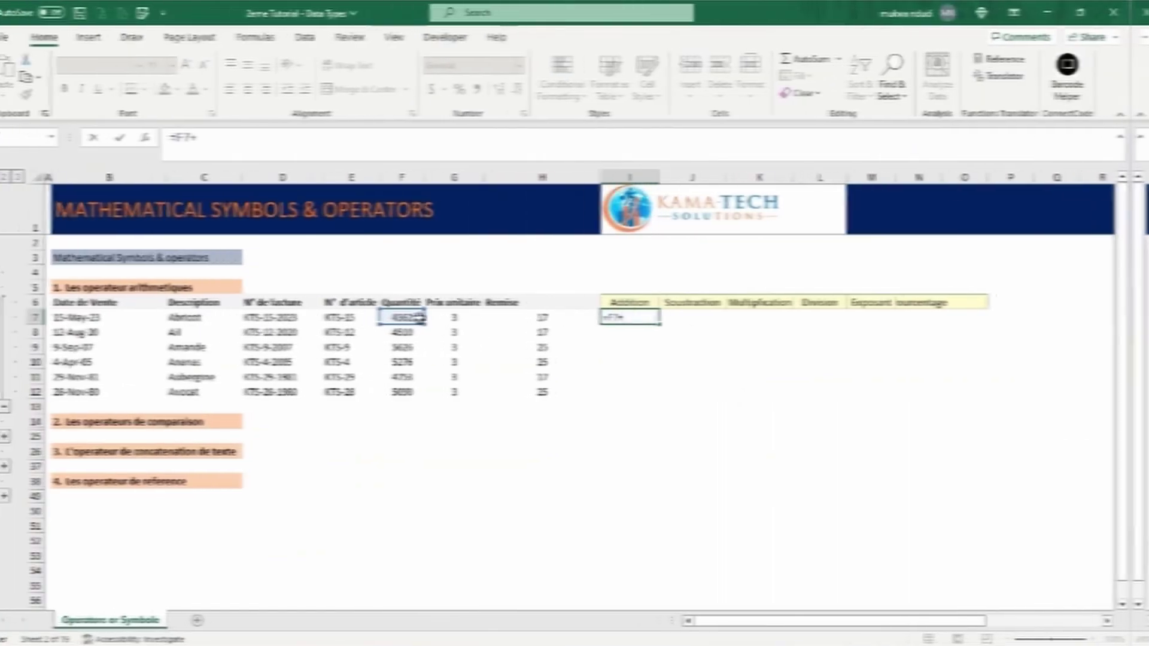
- Complete the Soustraction formula =F7-H7 in J7 and center the result cells in row 7 under the operation headers
text(-)
click(557, 319)
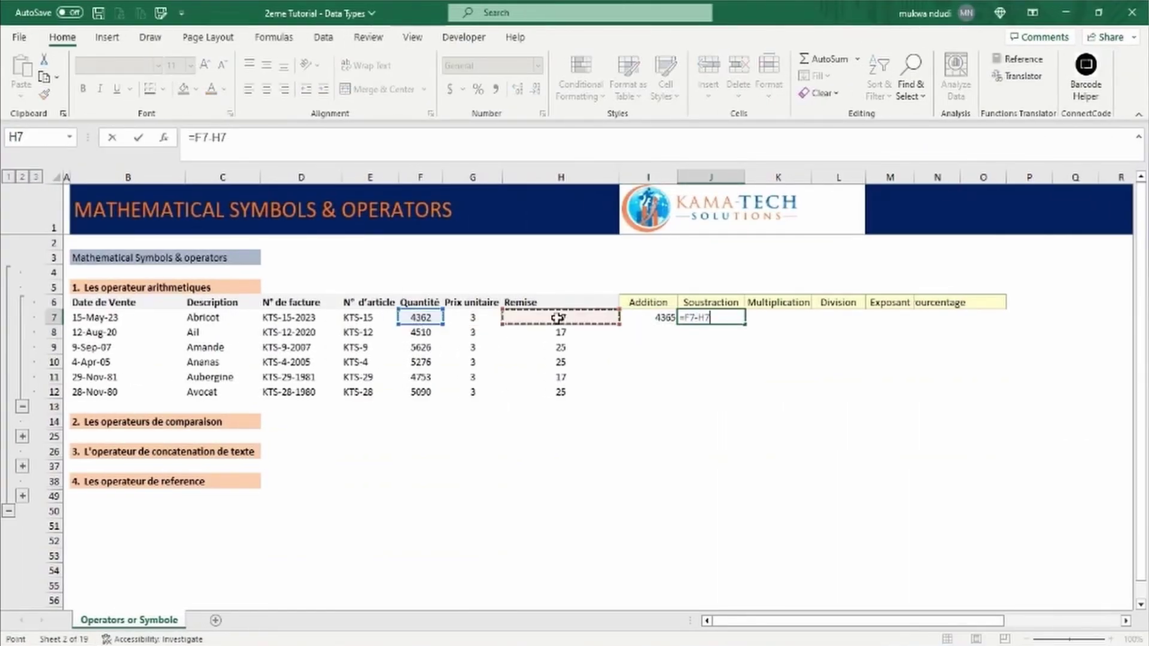
key(Return)
drag(656, 319, 981, 319)
click(265, 89)
- Multiply the first Quantité by its Prix unitaire with =F7*G7 in the Multiplication cell K7
click(778, 318)
text(=)
click(423, 319)
text(*)
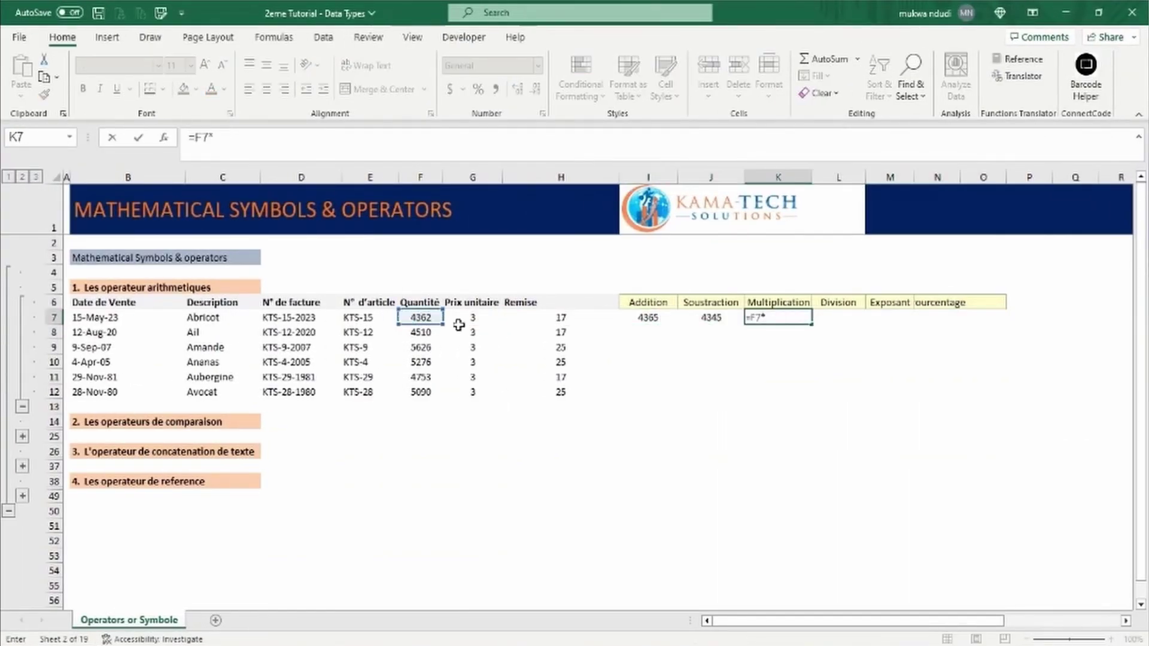
click(472, 319)
key(Return)
- Divide the first Quantité by its Remise with =F7/H7 in the Division cell L7
text(=)
click(420, 319)
text(/)
click(559, 318)
key(Return)
- Square the first Prix unitaire with =G7^2 in the Exposant cell M7
text(=)
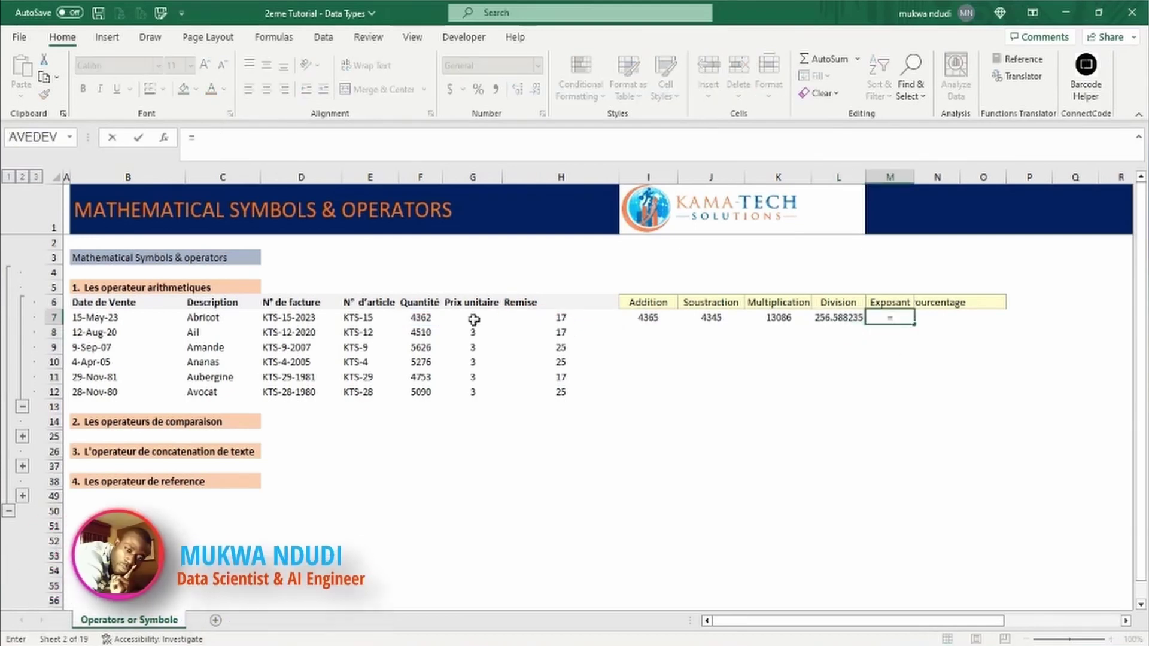
click(472, 319)
text(^2)
key(Return)
- Fit column N to its Pourcentage header and enter 8.3 in N7
click(926, 302)
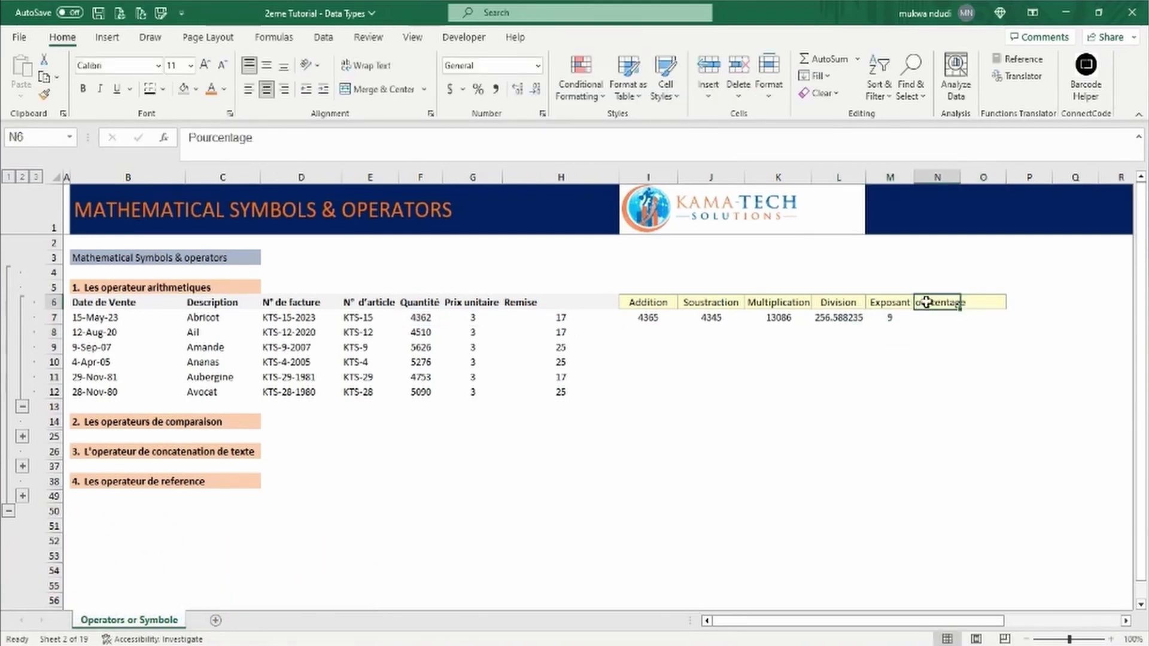
double_click(960, 178)
click(937, 318)
text(0.)
key(Escape)
text(0)
key(BackSpace)
text(8.3)
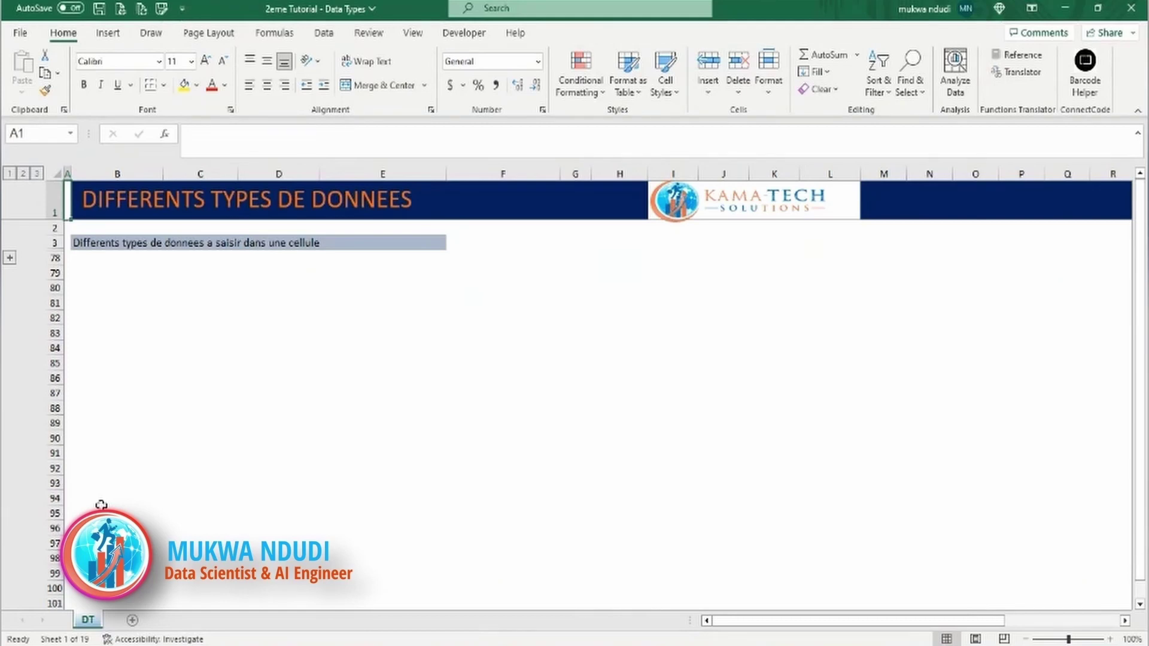
- Expand the outline down to the Donnees textuelles rows and enter =C7*1 in H7 to test the first invoice number
click(9, 255)
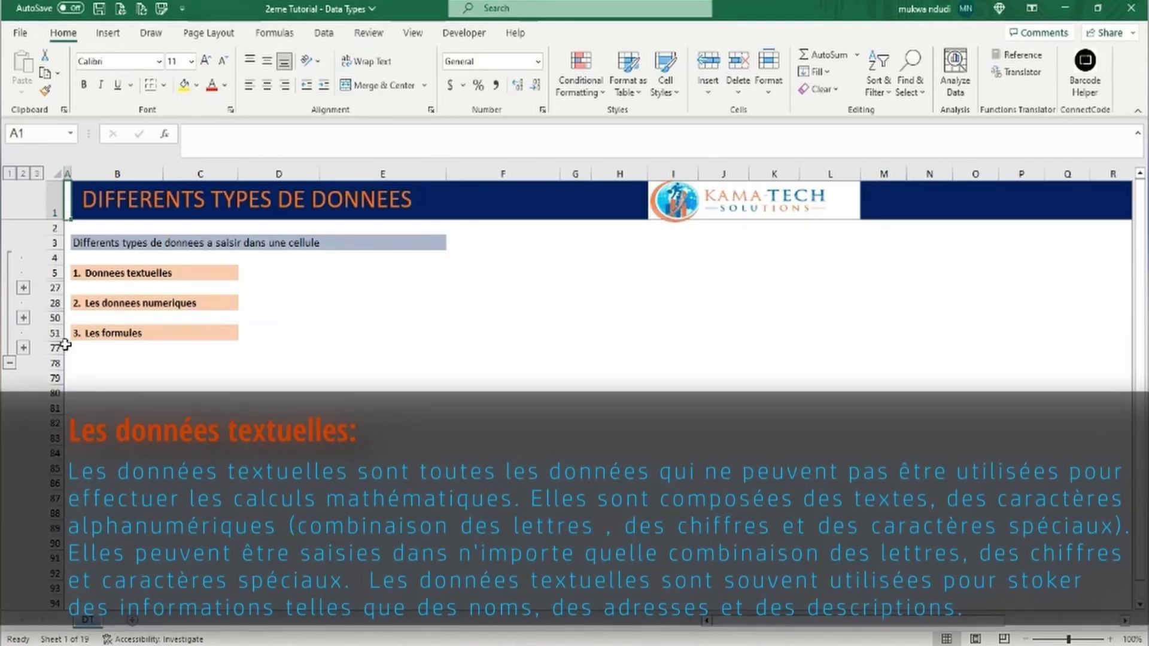
click(12, 290)
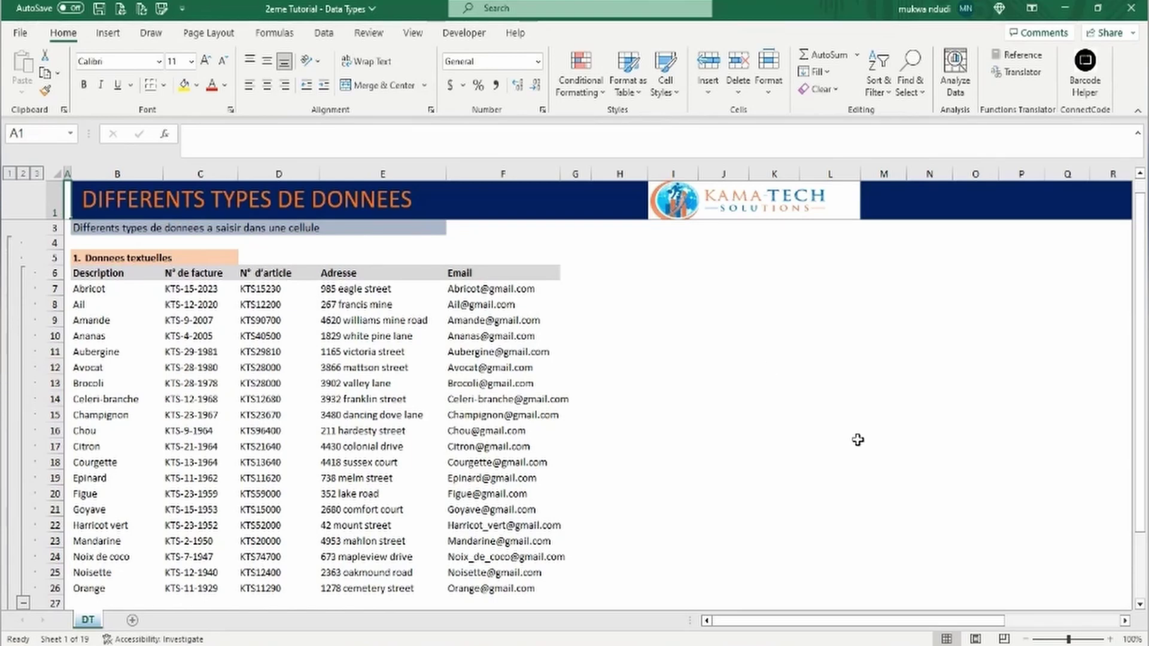
click(619, 290)
text(=)
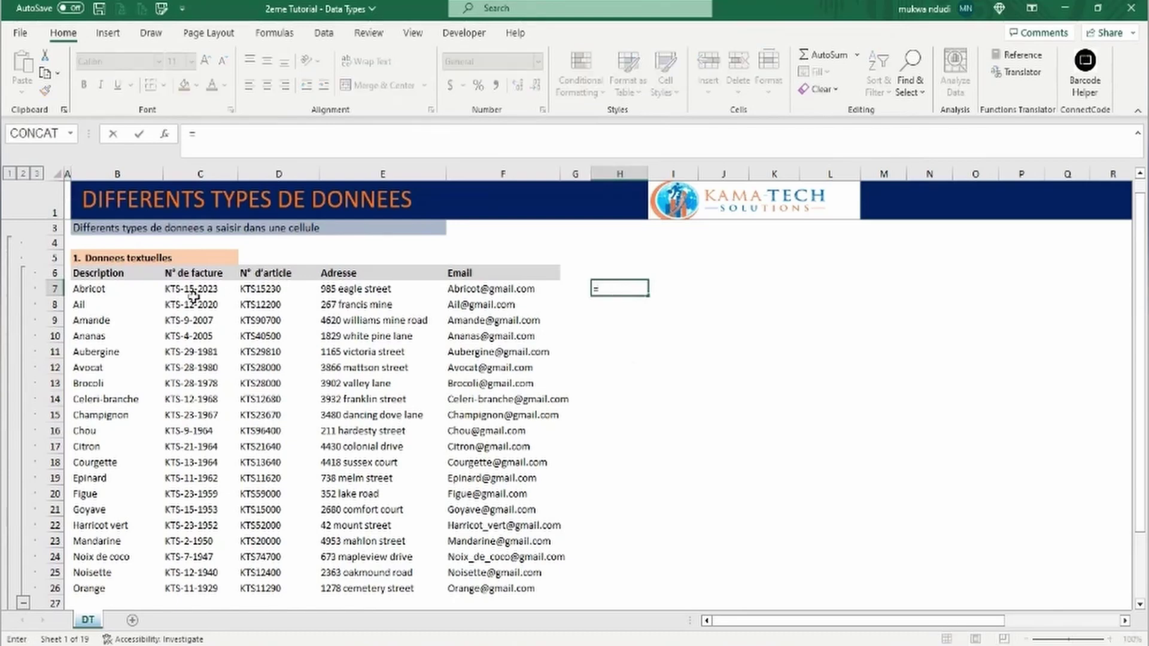
click(193, 292)
text(*1)
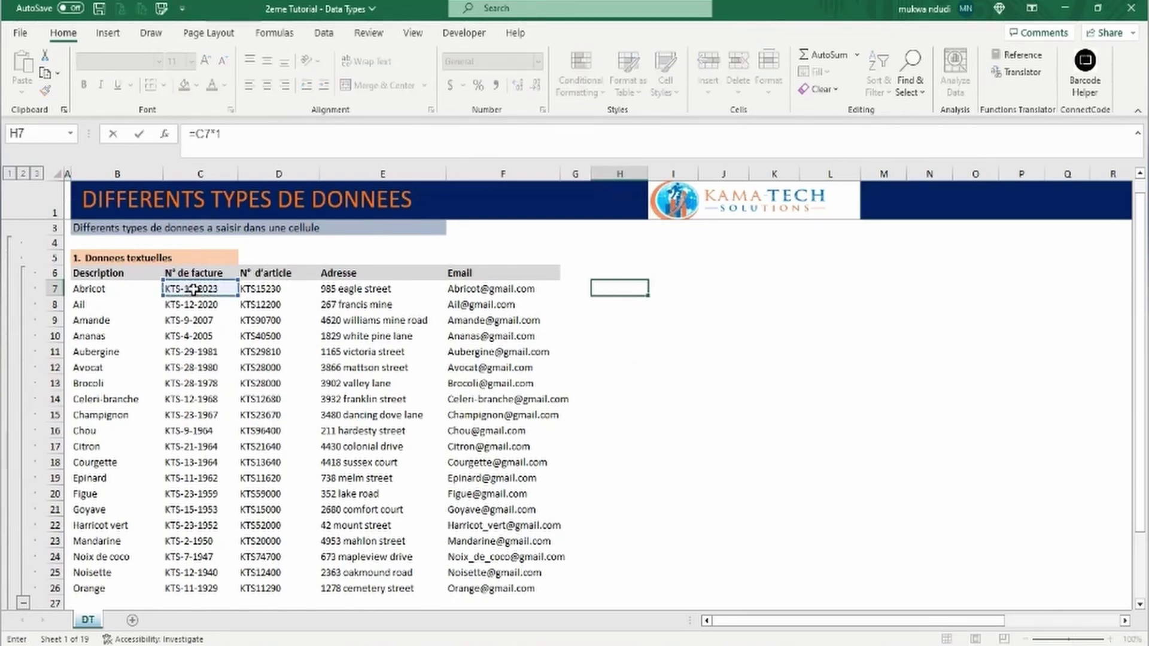
key(Return)
- Enter =D7+0 in H8 to test addition on the first article number
text(=)
click(265, 293)
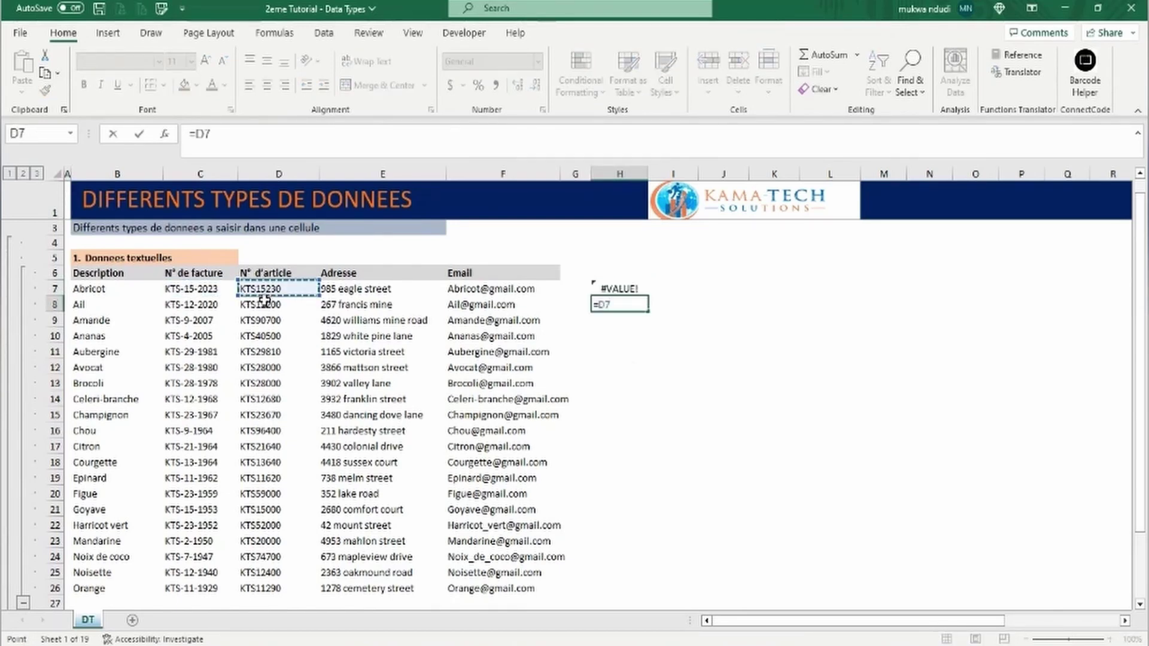
text(+0)
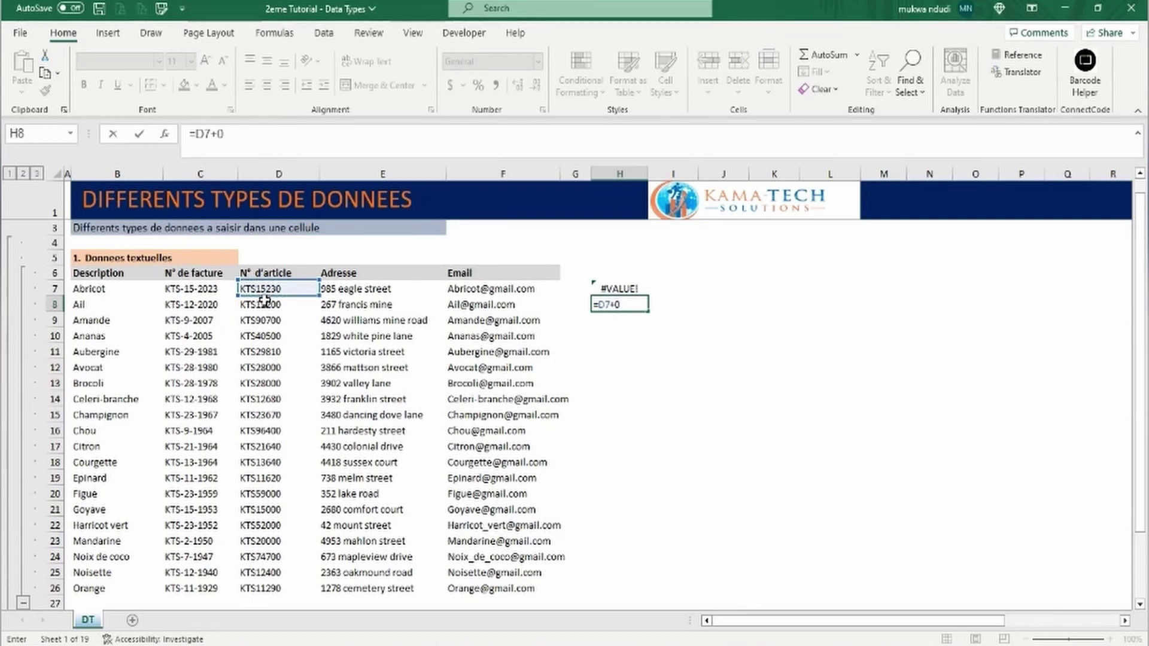
key(Return)
- Enter =E7/1 in H9 to test division on the first Adresse entry
text(=)
click(355, 289)
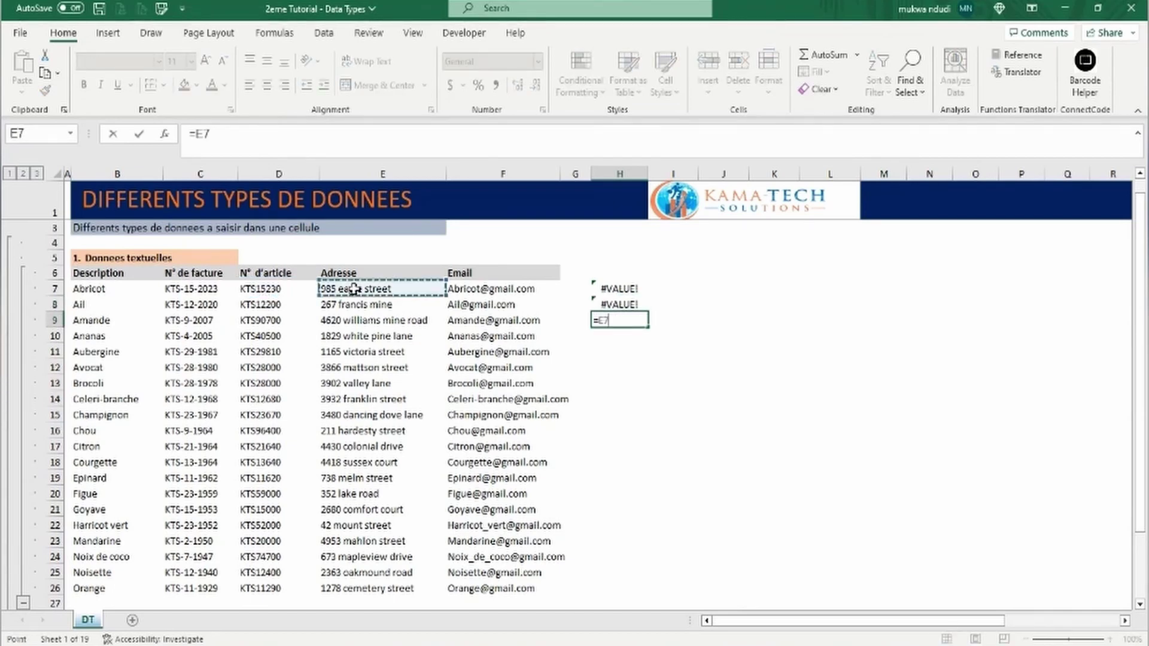
text(/1)
key(Return)
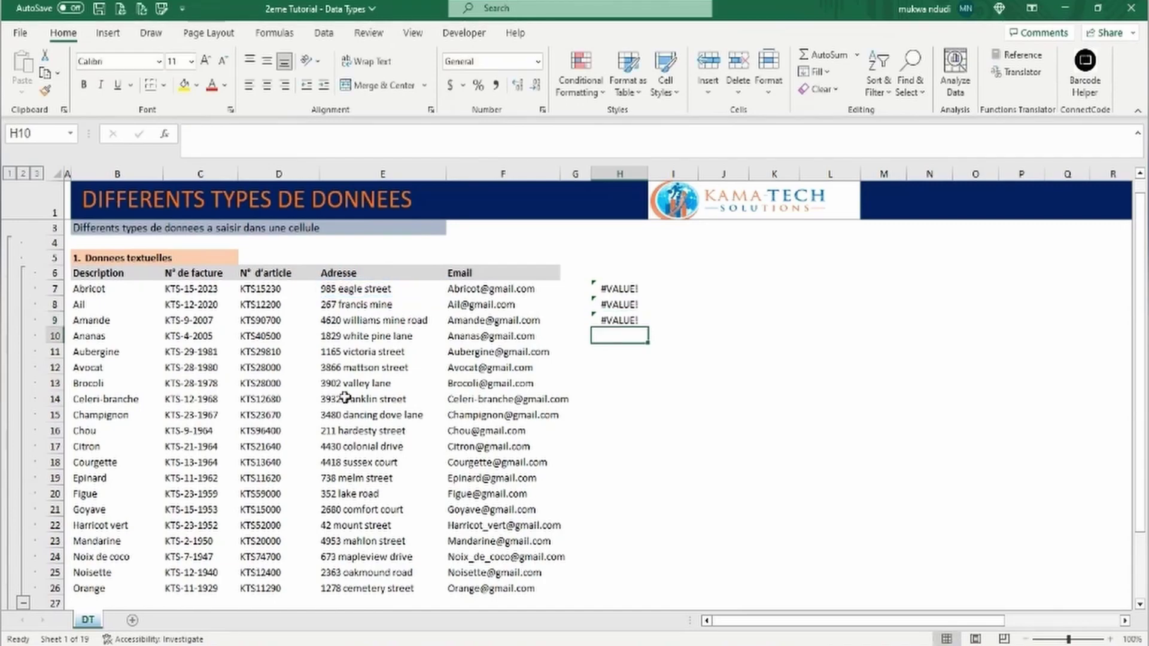
- Collapse the Donnees textuelles rows and expand the rows of Les donnees numeriques
scroll(418, 465, down, 2)
scroll(418, 465, up, 1)
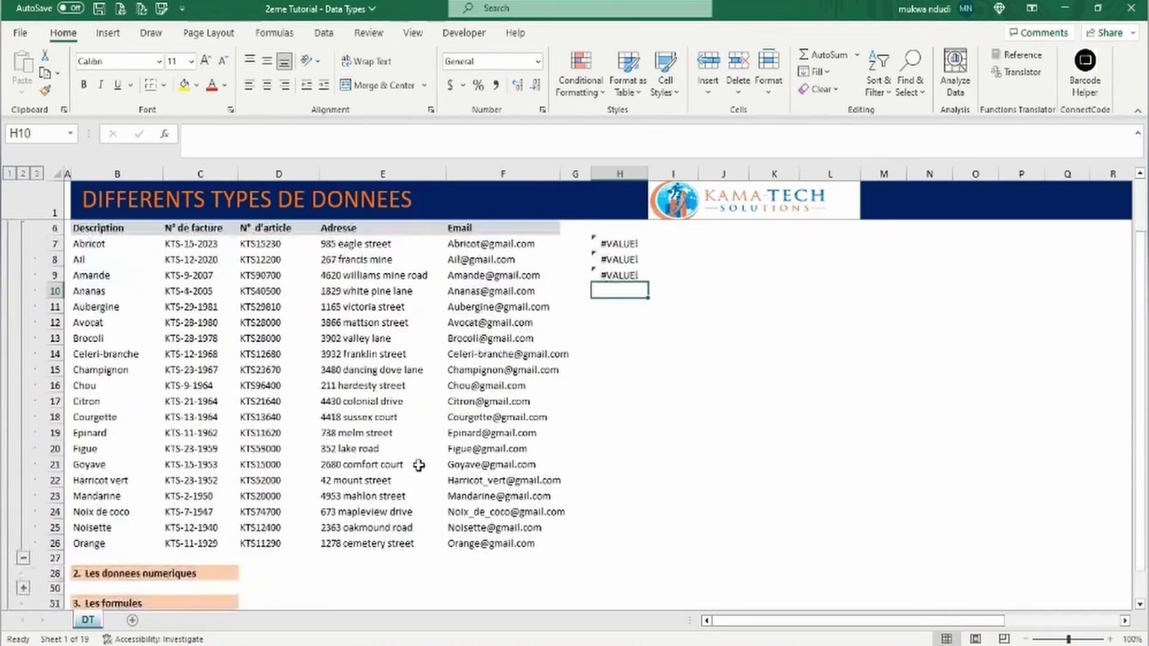
scroll(418, 466, up, 2)
scroll(77, 505, down, 1)
click(23, 575)
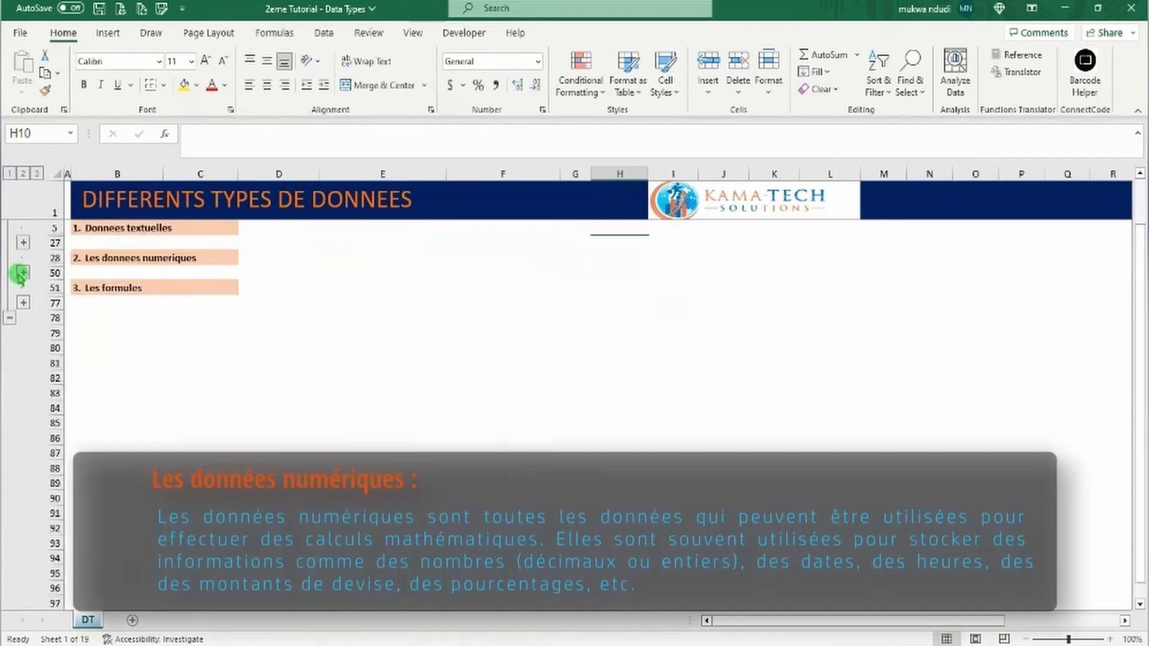
click(23, 273)
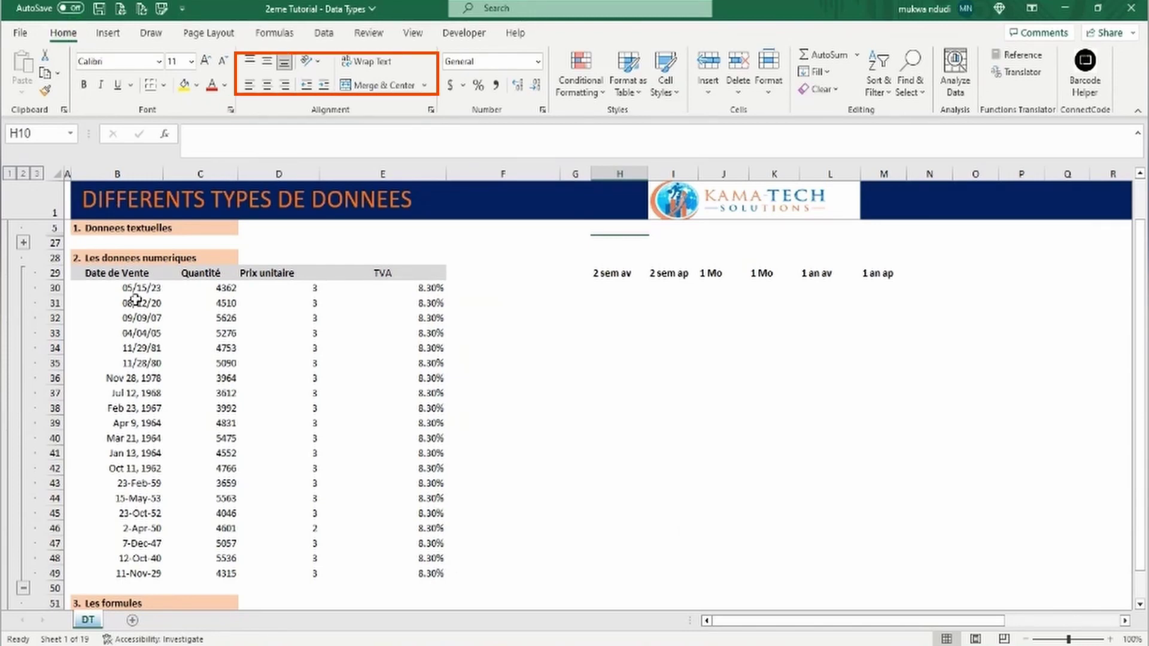
- Left-align the Date de Vente values in B30:B49
drag(136, 289, 143, 576)
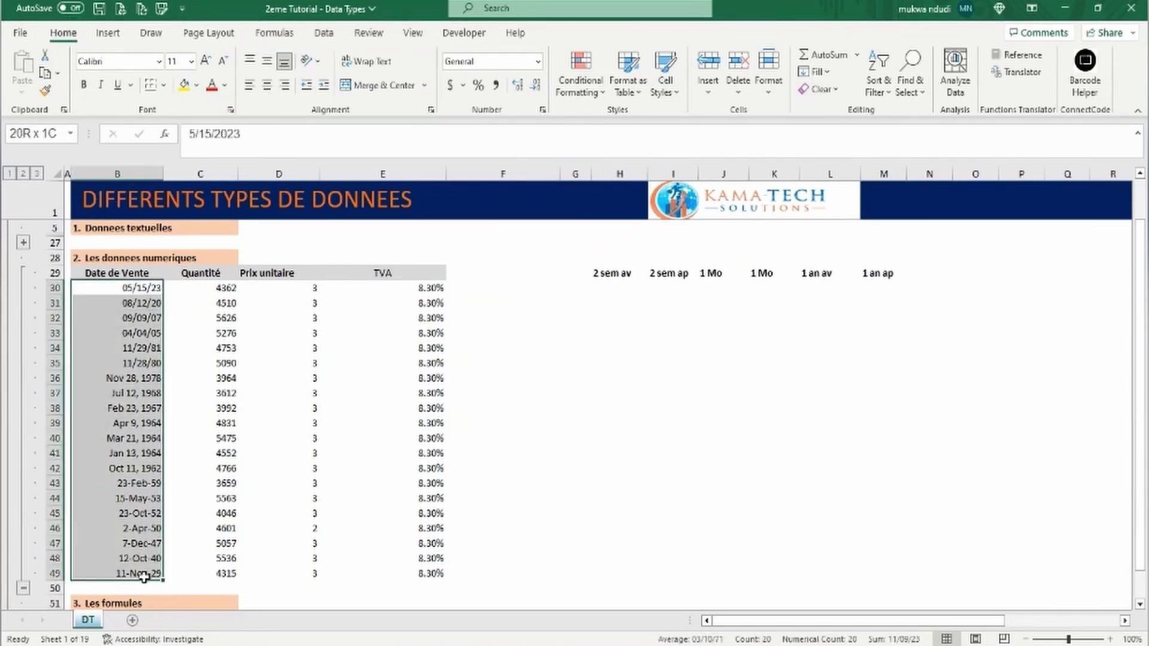
click(249, 85)
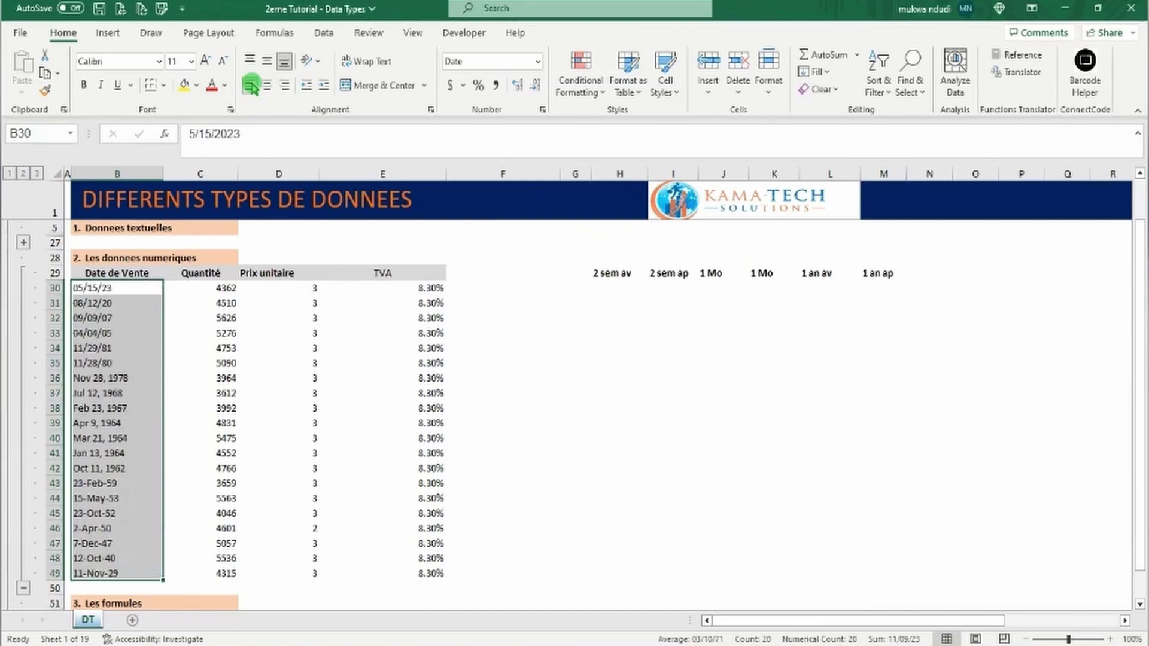
- Center the Quantité values in C30:C49 and the TVA values in E30:E49
click(228, 288)
key(ctrl+shift+Down)
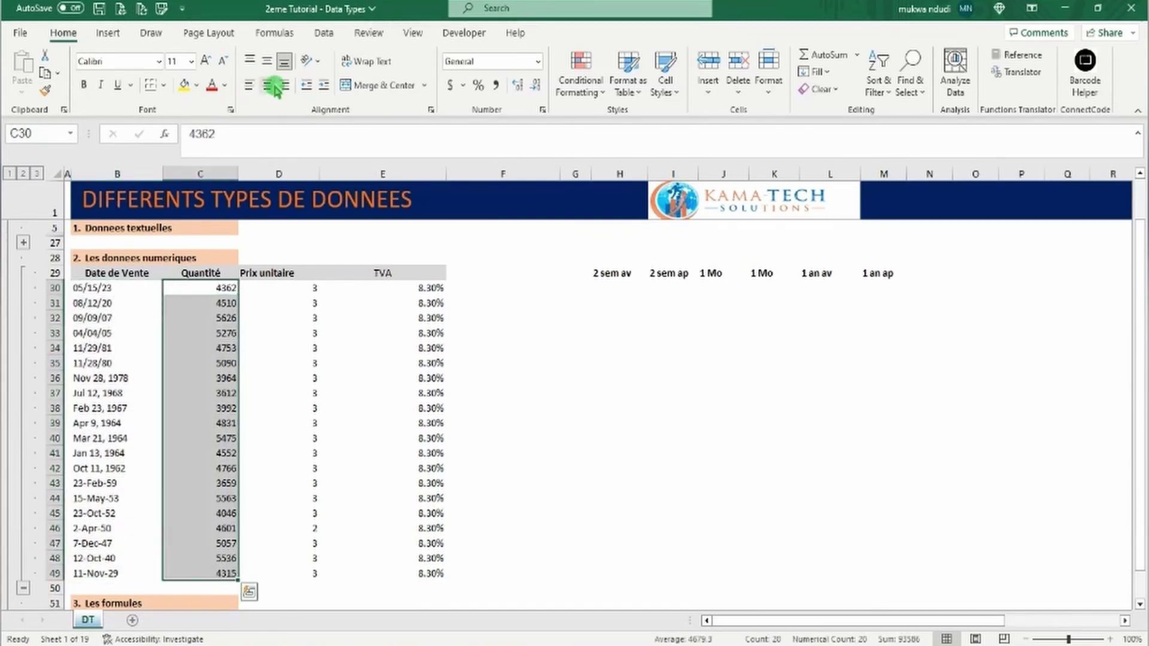
click(267, 86)
drag(395, 287, 421, 572)
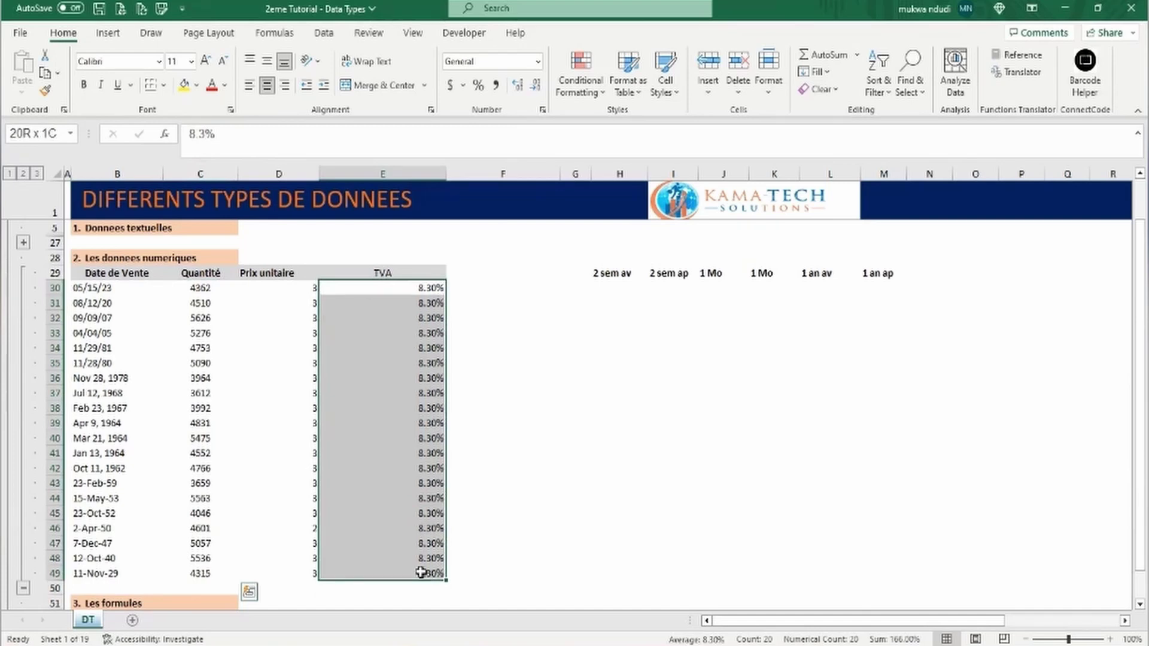
click(267, 85)
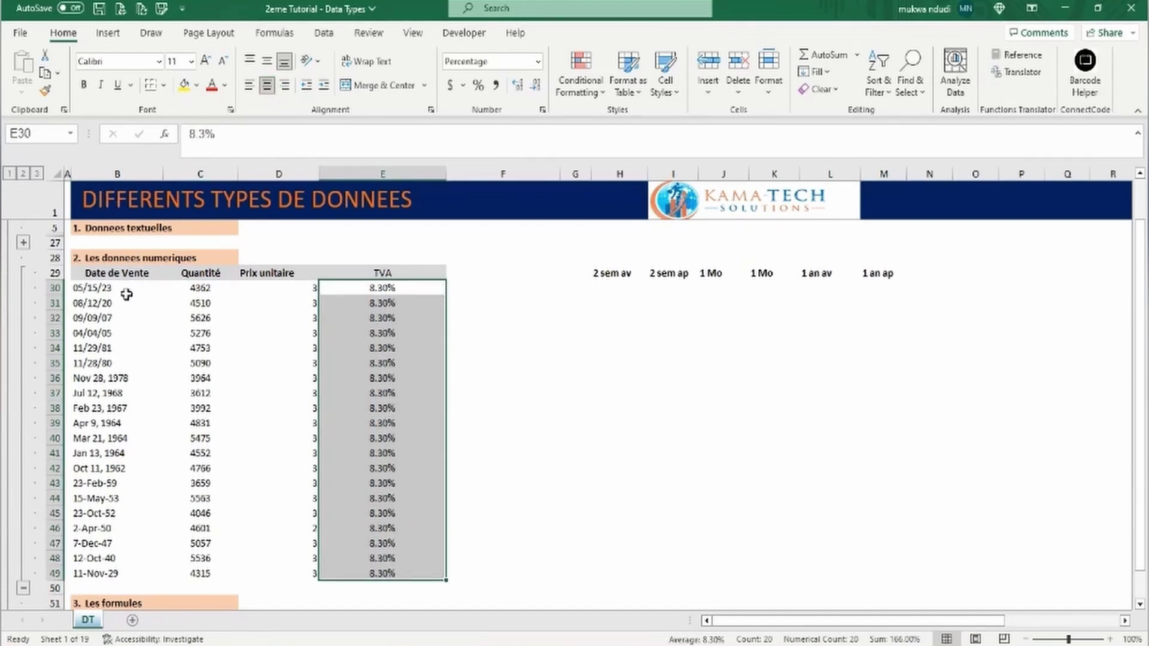
- Right-align all the Date de Vente values in B30:B49
drag(108, 287, 120, 348)
drag(129, 459, 123, 573)
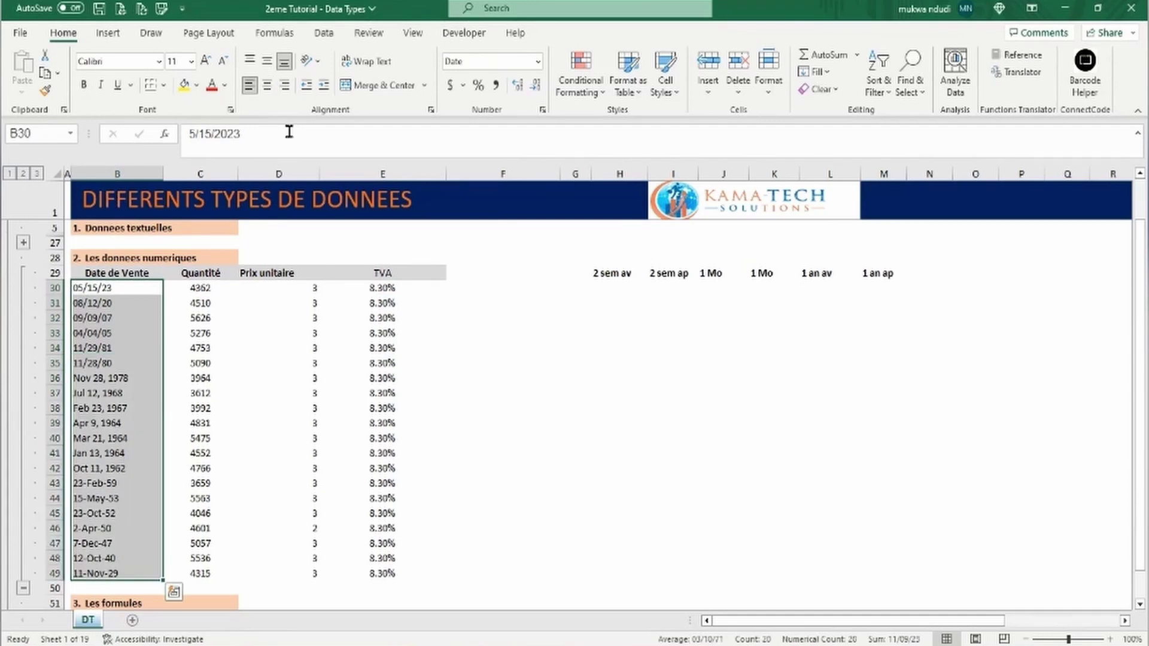
click(285, 86)
- Calculate the date two weeks before the first sale with =B30-14 in the 2 sem av cell H30
click(616, 287)
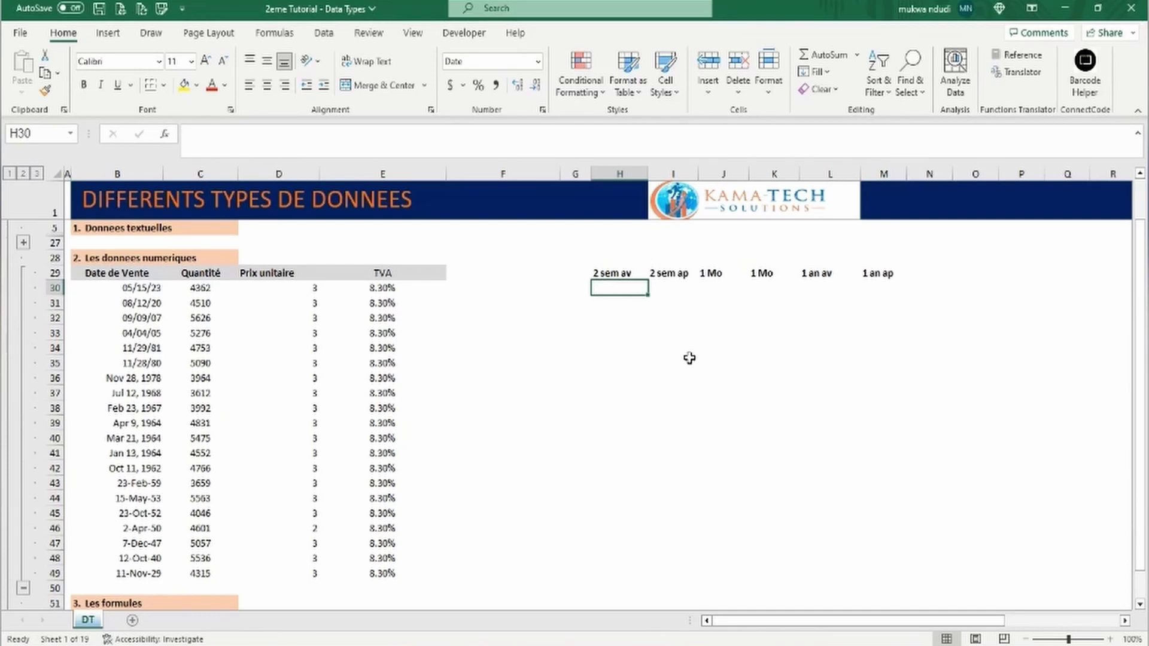
key(Right)
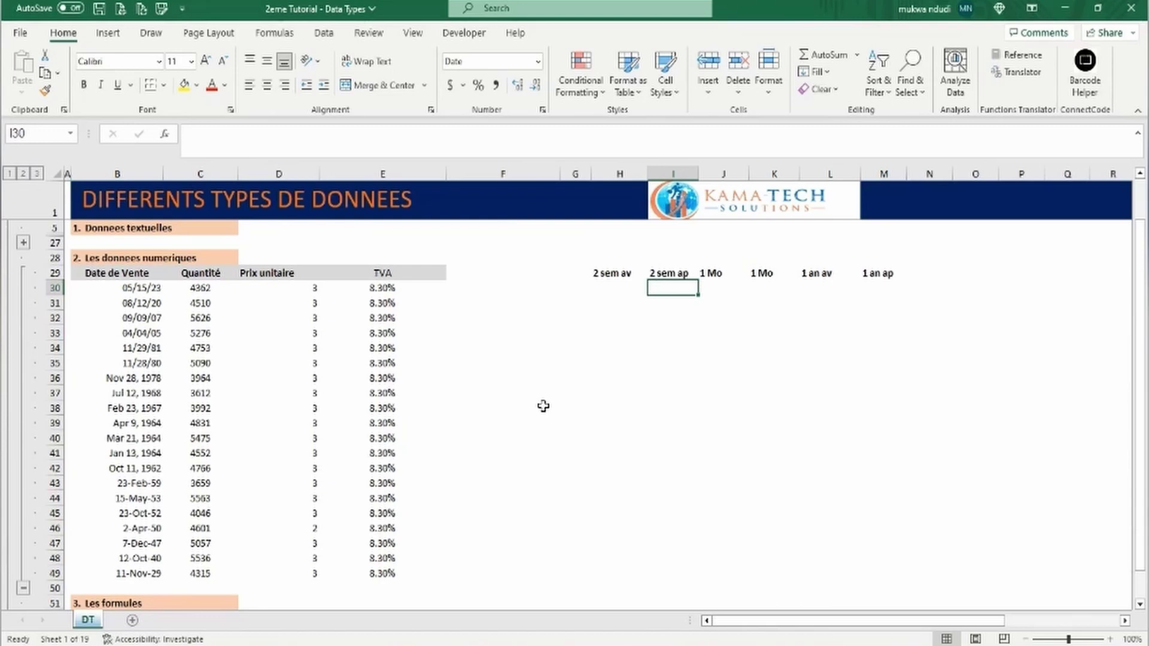
click(618, 288)
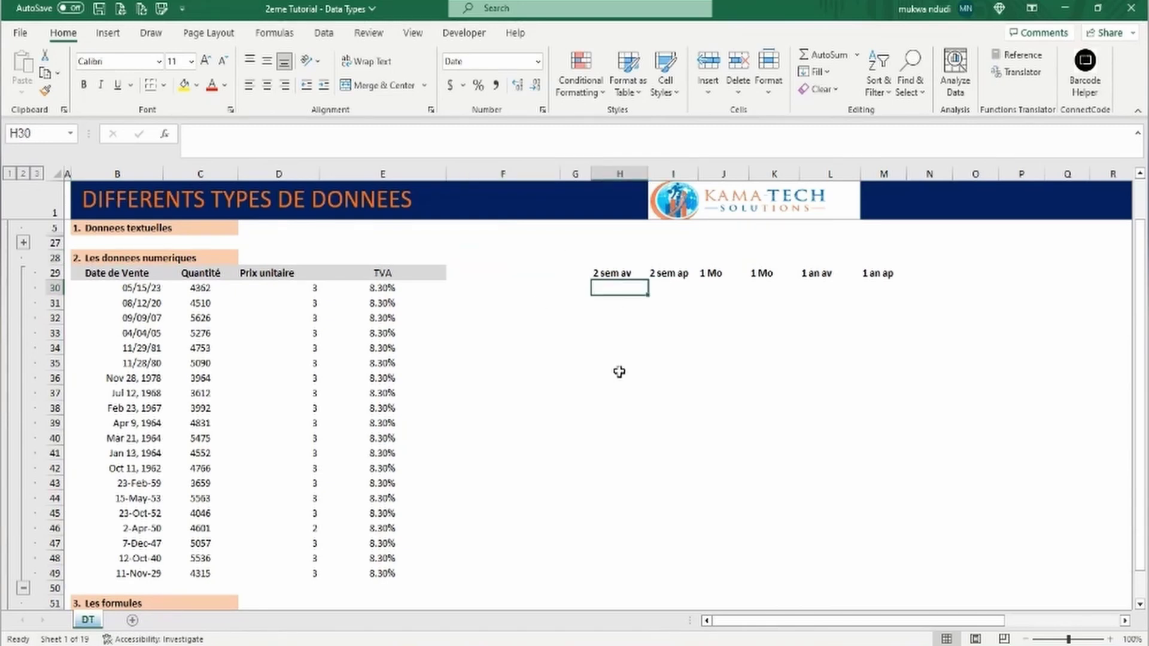
text(=)
click(137, 288)
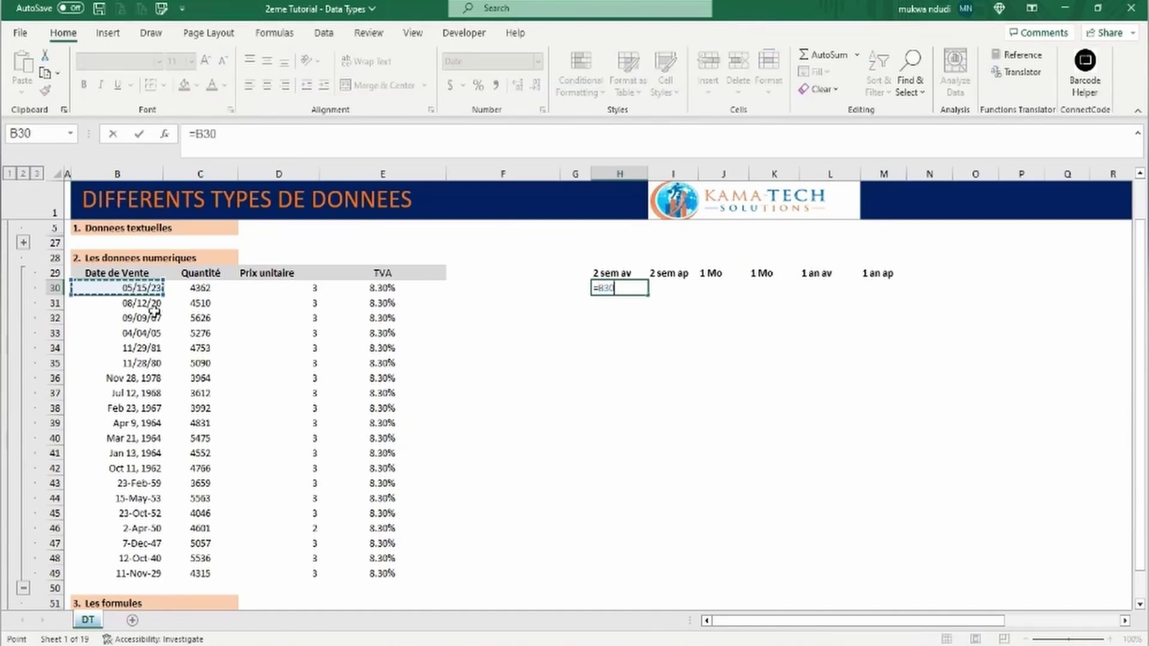
text(-14)
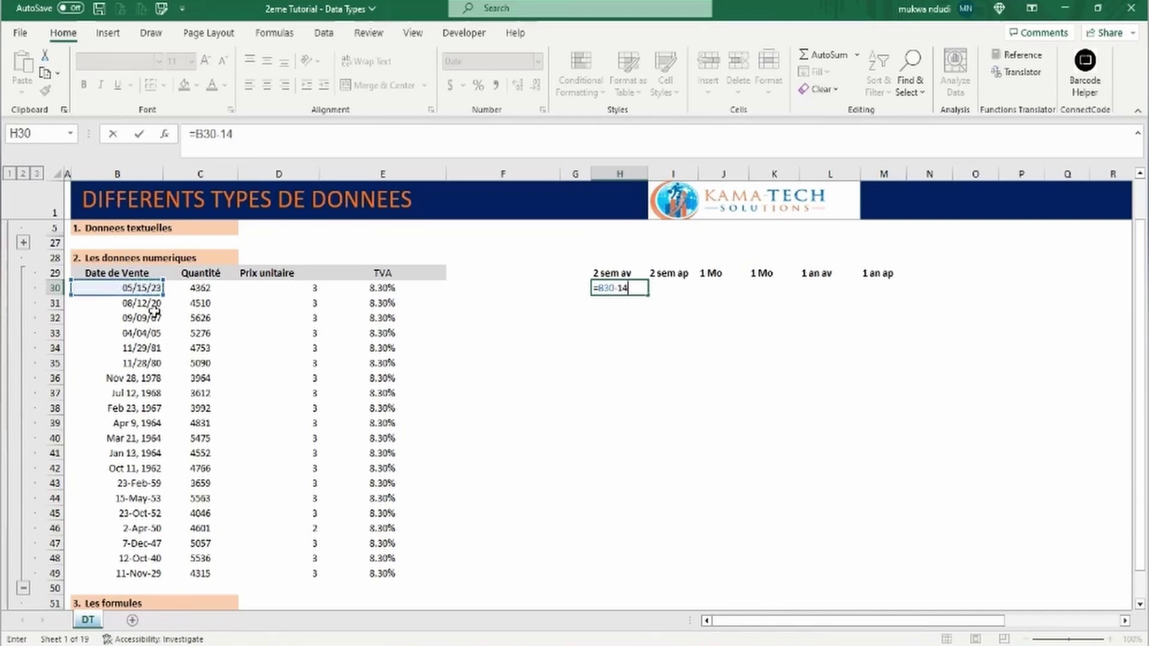
key(Return)
- Calculate the date two weeks after the first sale with =B30+14 in the 2 sem ap cell I30
click(656, 285)
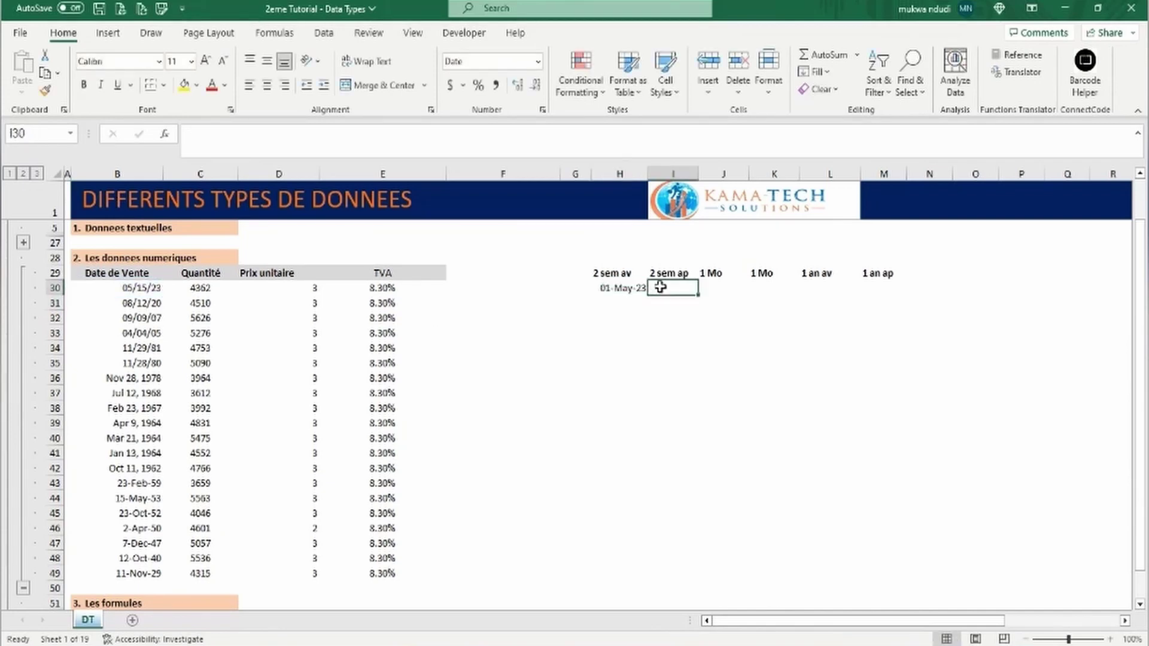
text(=)
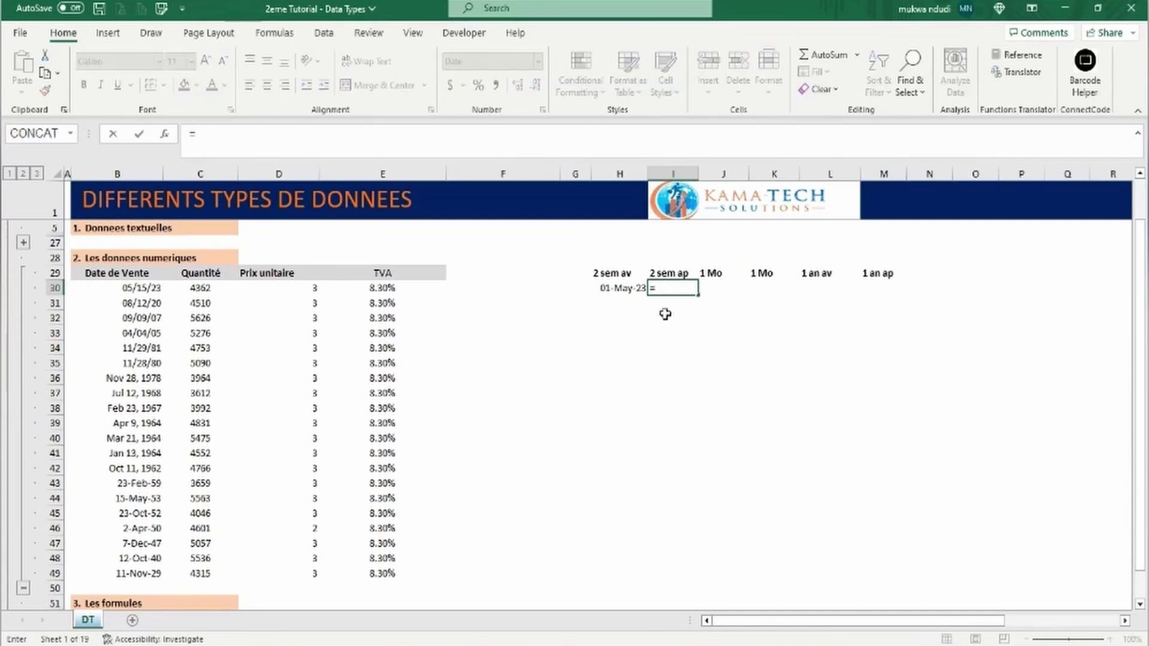
click(135, 290)
text(+14)
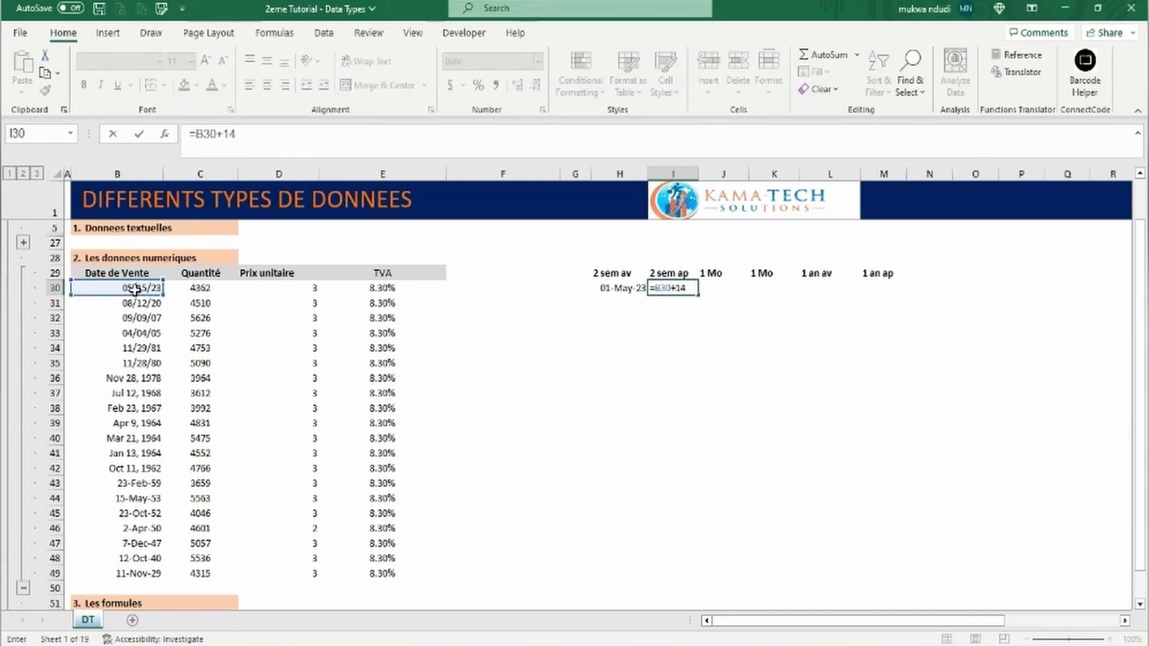
key(Return)
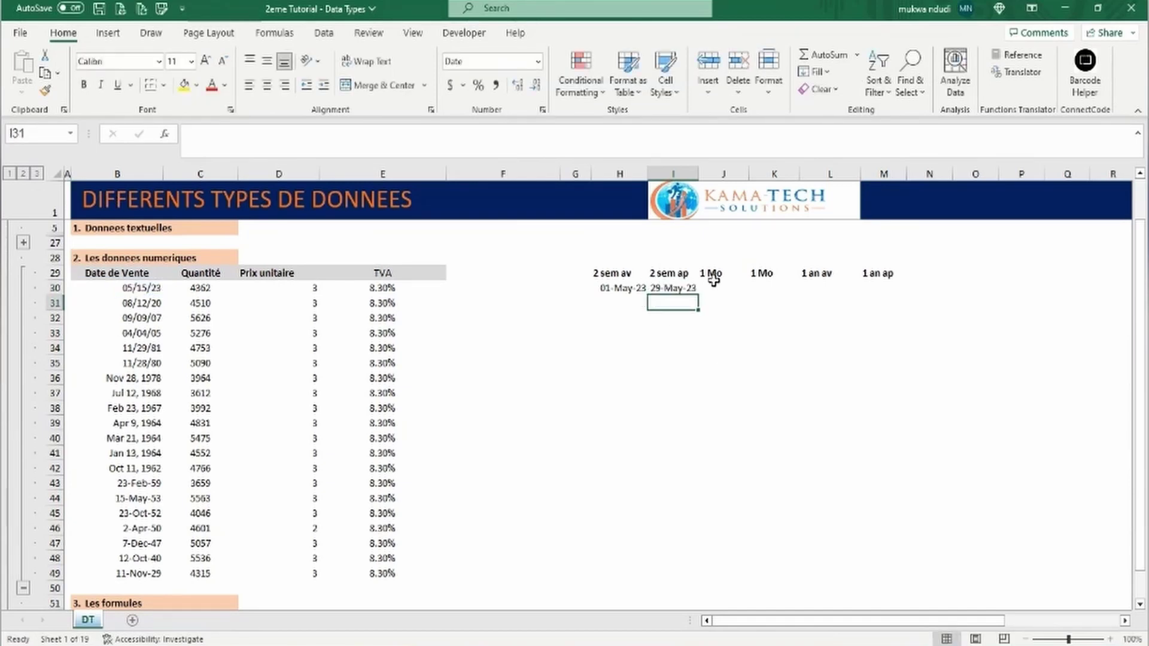
- Calculate the date one month before the first sale with =B30-30 in the first 1 Mo cell, J30
click(715, 286)
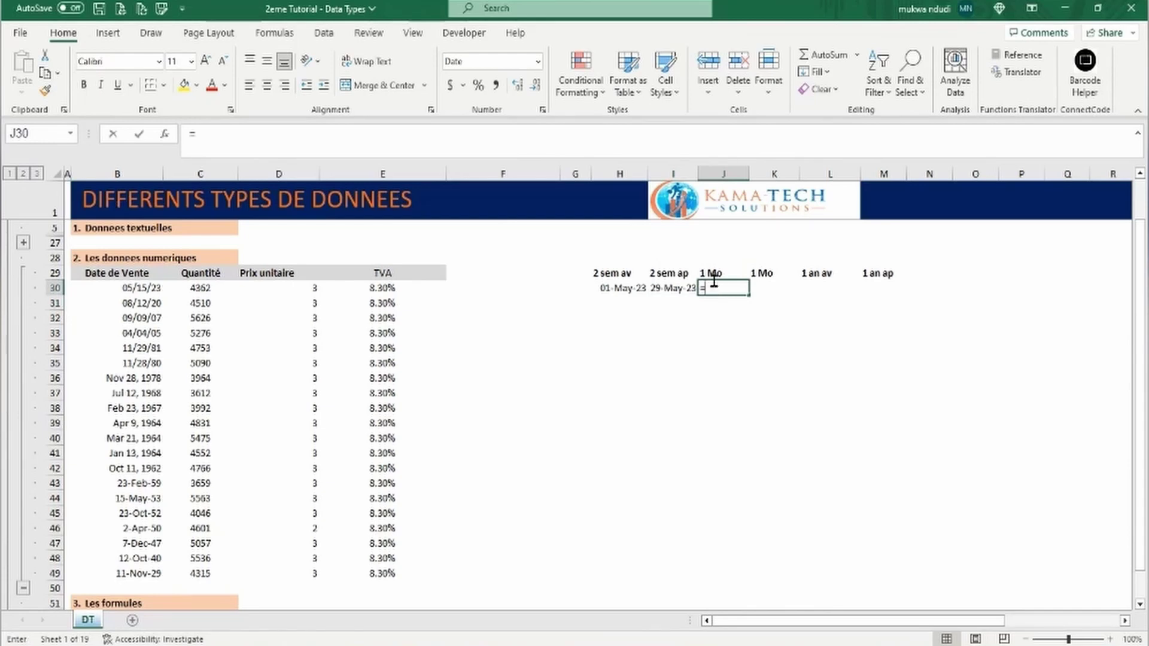
text(=)
click(142, 290)
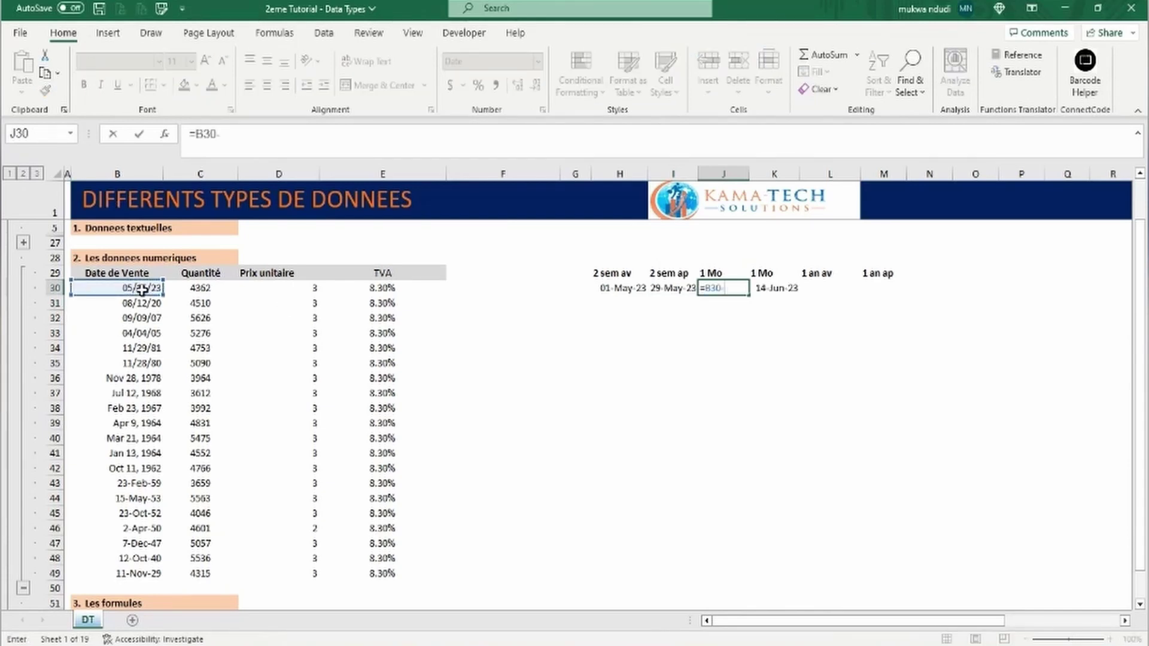
text(30)
key(Return)
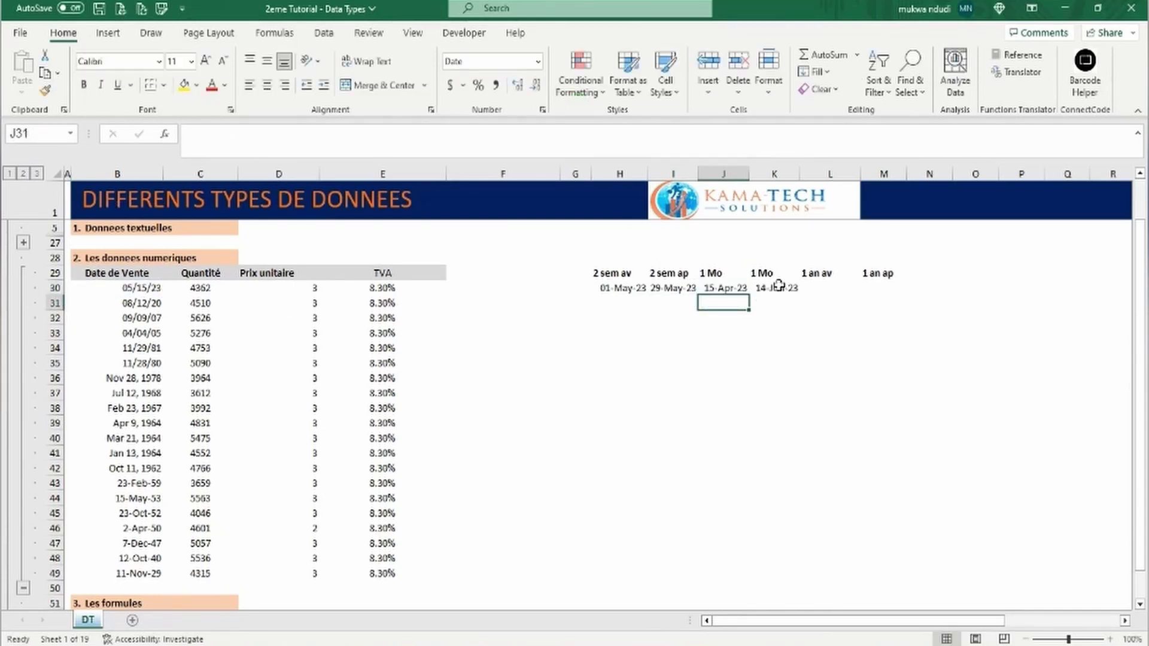
- Calculate the date one month after the first sale with =B30+30 in the second 1 Mo cell, K30
click(771, 290)
double_click(771, 290)
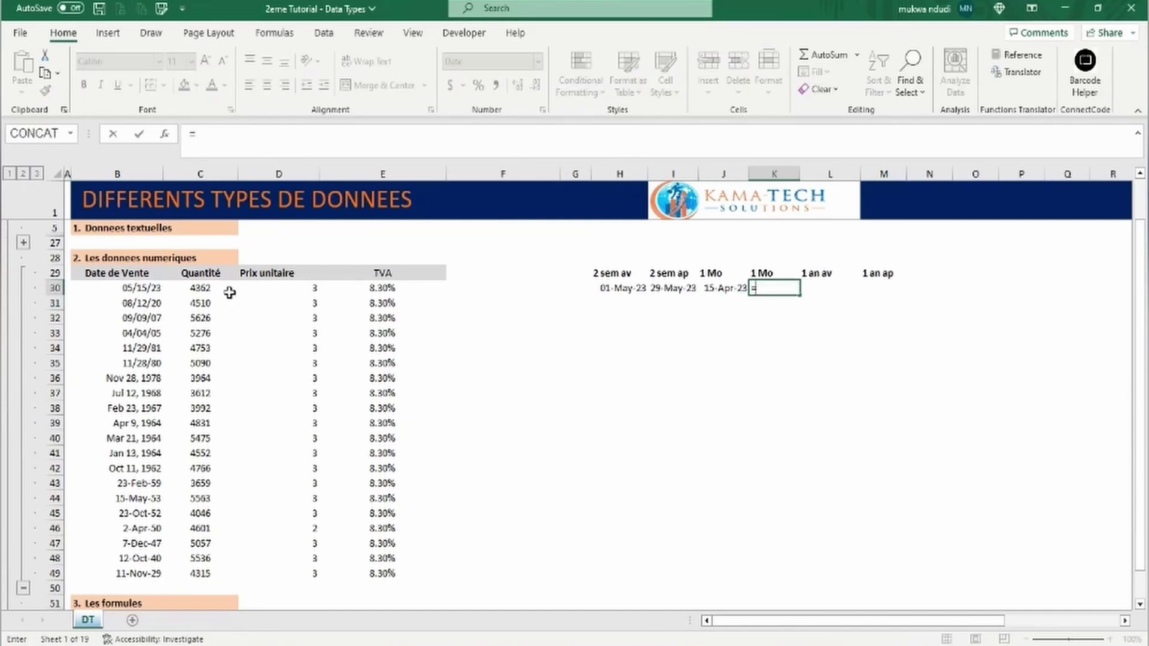
key(BackSpace)
key(BackSpace)
text(30+30)
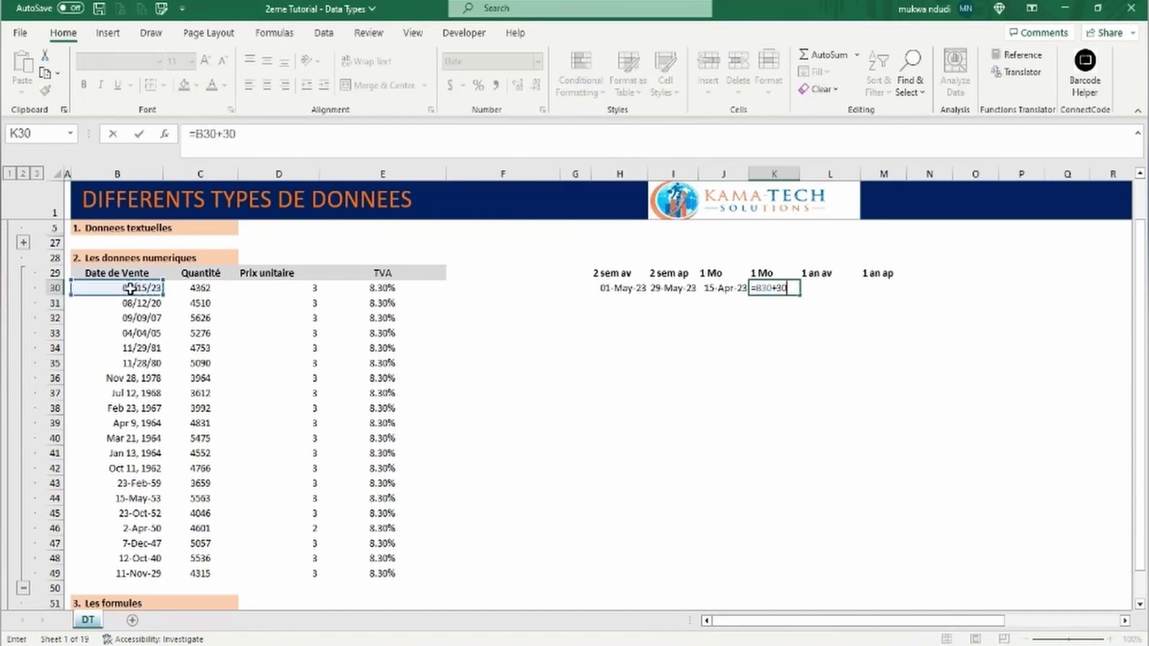
key(Return)
- Calculate the date one year before the first sale with =B30-365 in the 1 an av cell L30
click(819, 288)
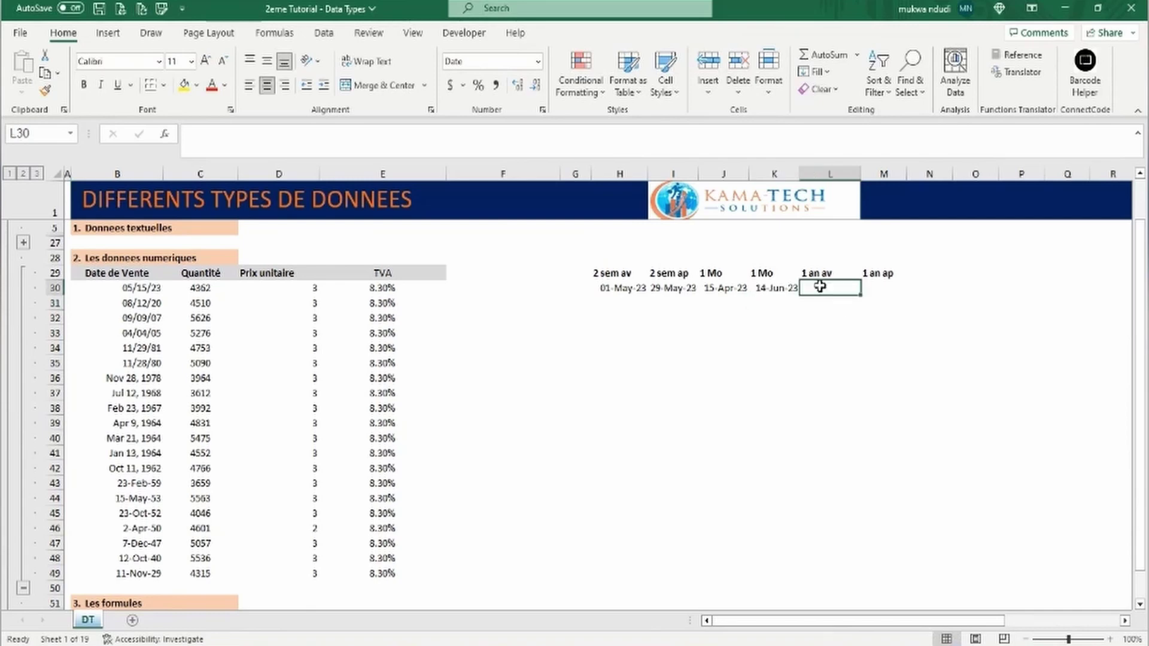
text(=)
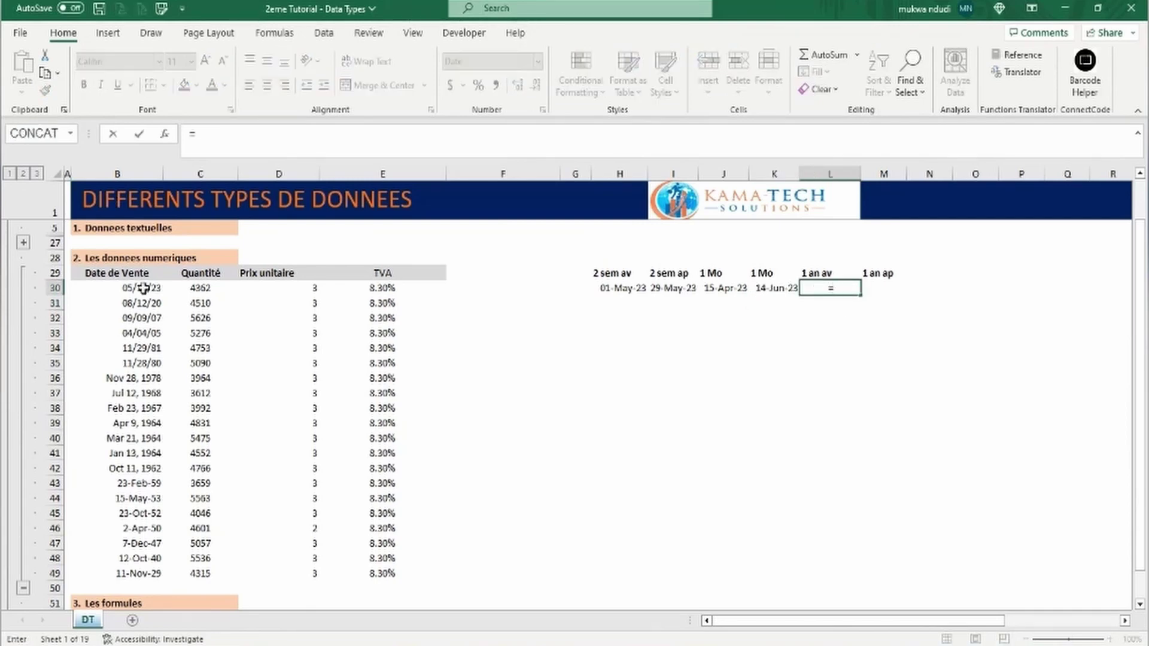
click(150, 288)
text(-365)
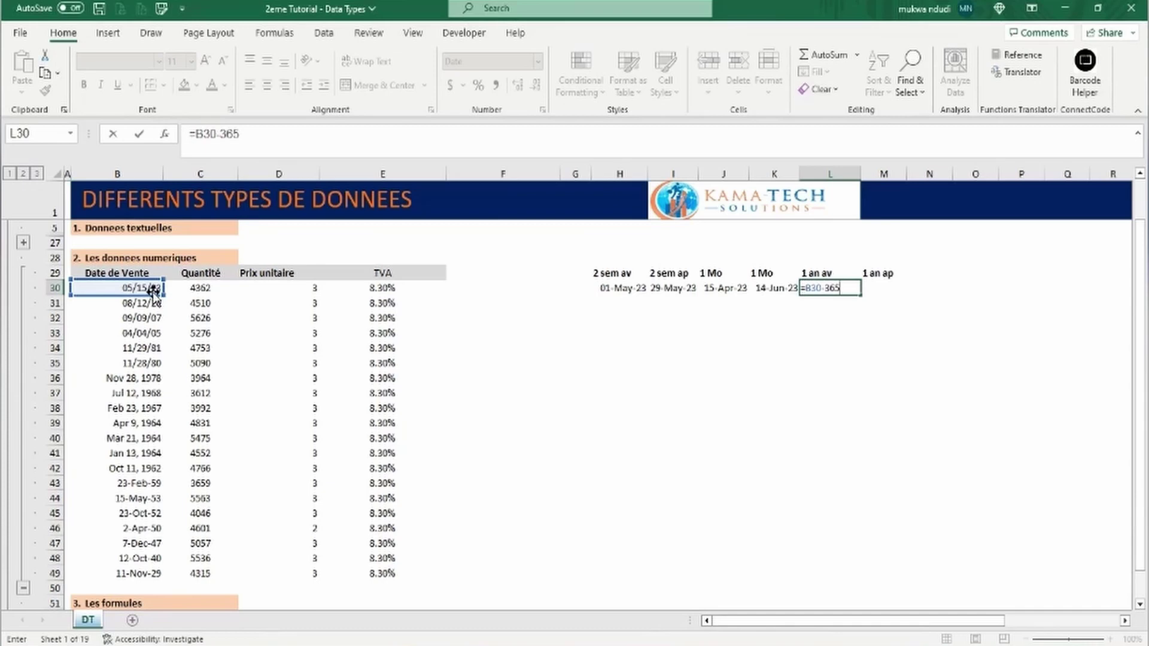
key(Return)
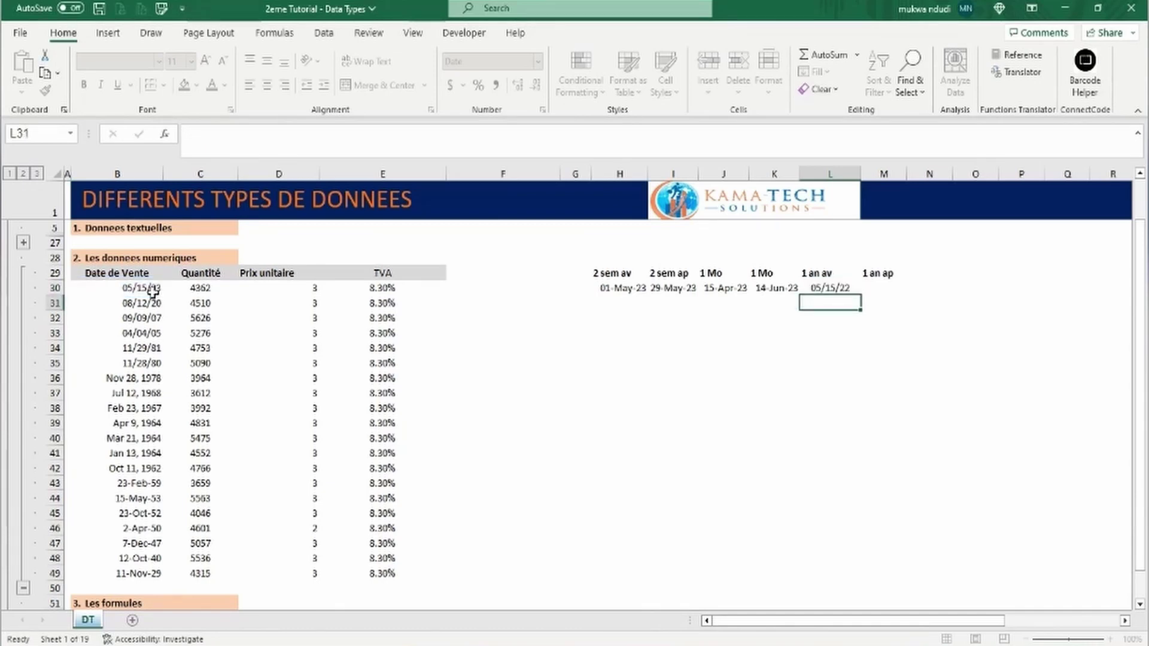
- Calculate the date one year after the first sale with =B30+365 in the 1 an ap cell M30
key(Up)
key(Right)
text(=)
click(141, 288)
text(+36)
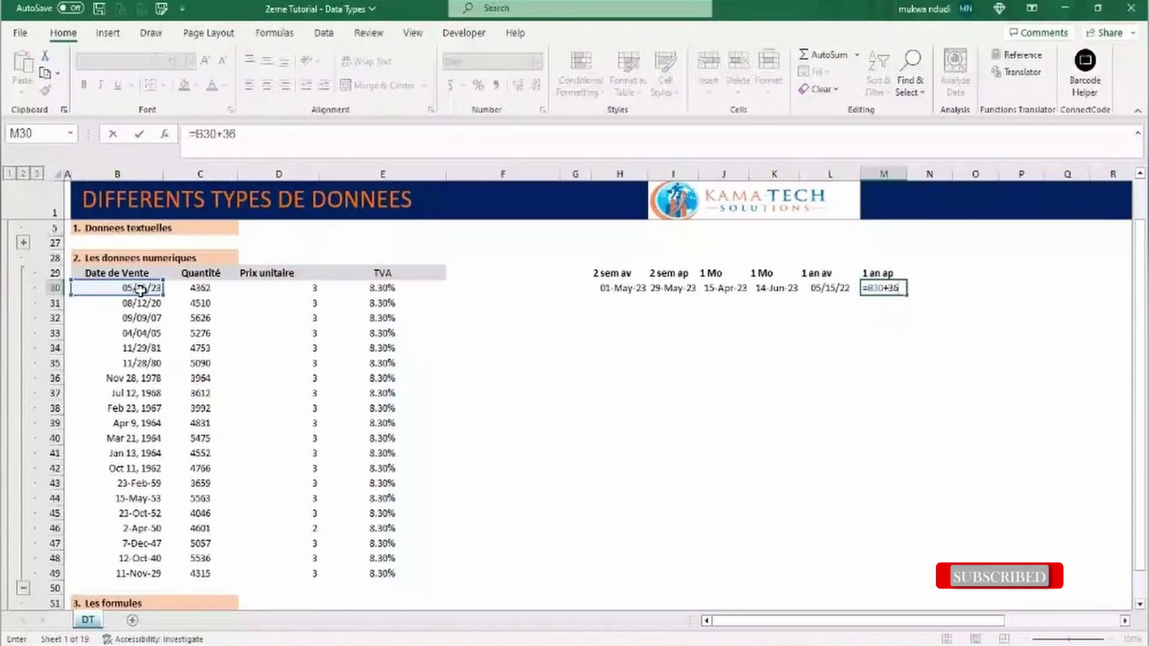
- Fill the 2 sem av and 2 sem ap formulas from H30 and I30 down to row 49
click(643, 290)
drag(647, 295, 617, 583)
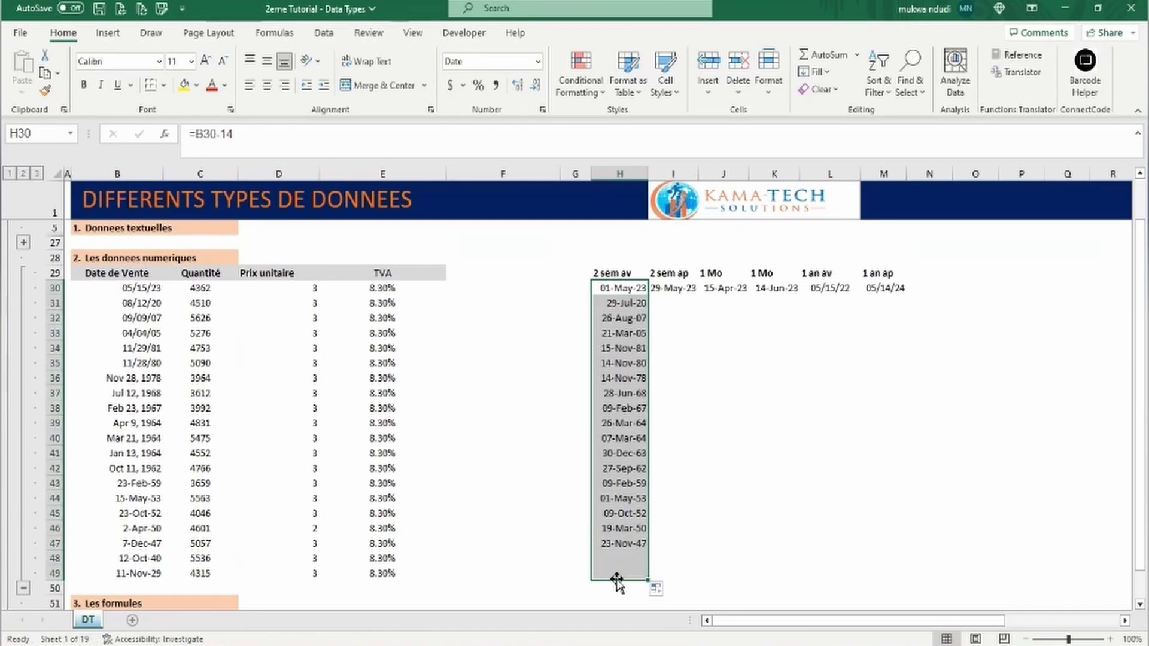
click(676, 289)
double_click(699, 295)
- Fill both 1 Mo formulas from J30 and K30 down to row 49
click(748, 297)
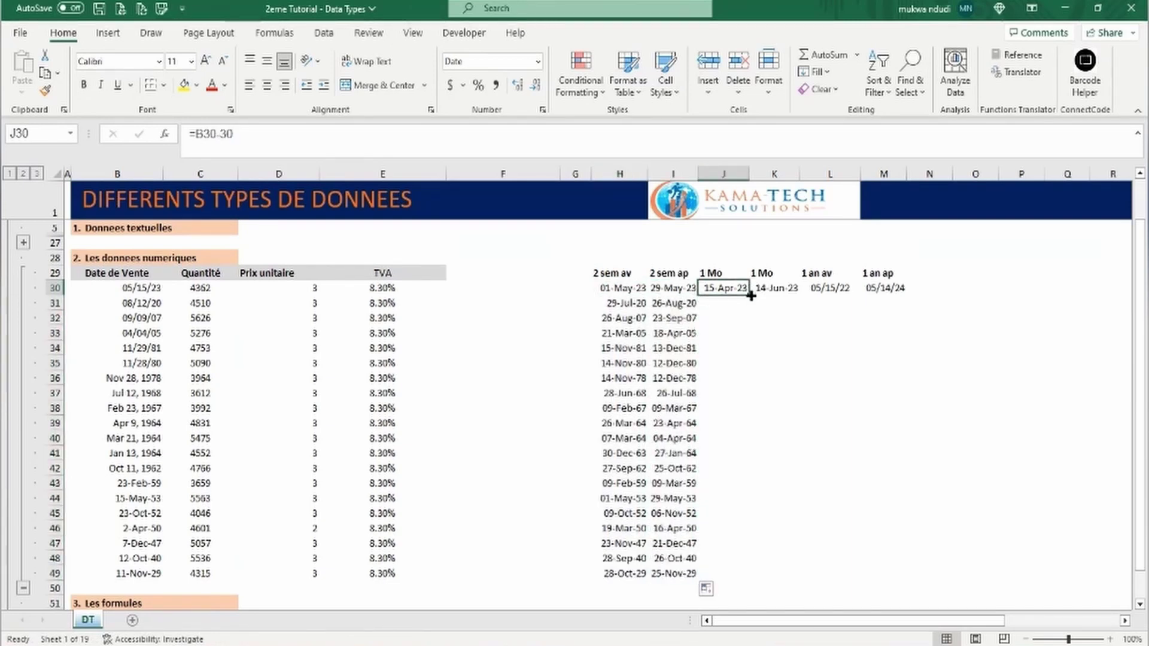
double_click(750, 295)
click(799, 293)
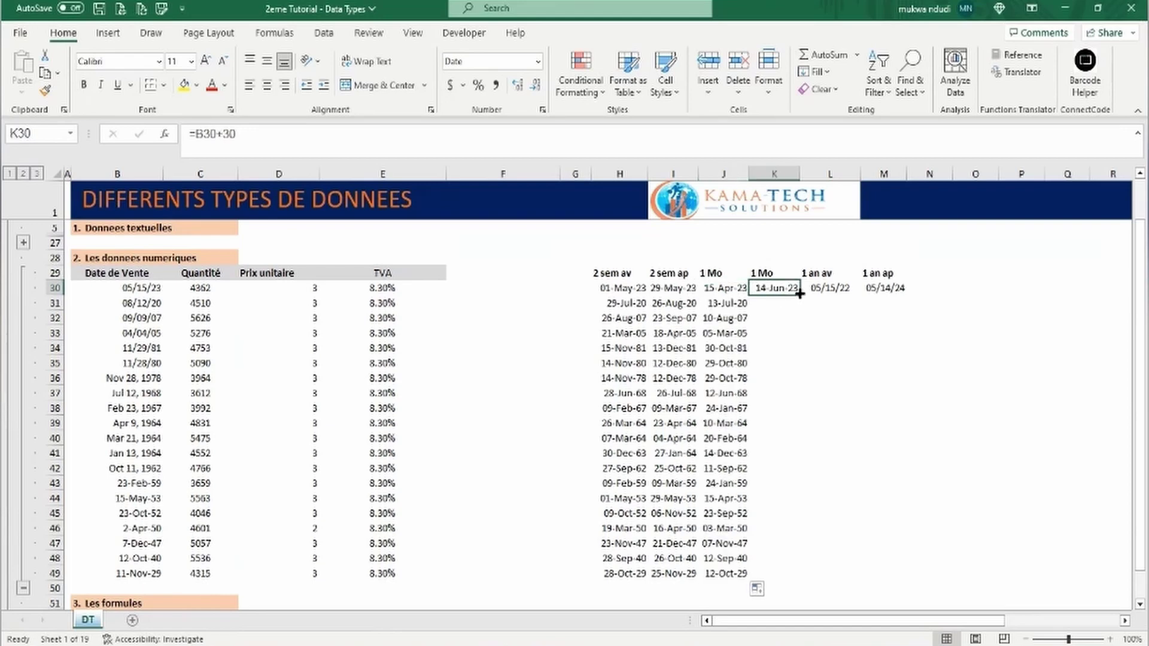
double_click(799, 293)
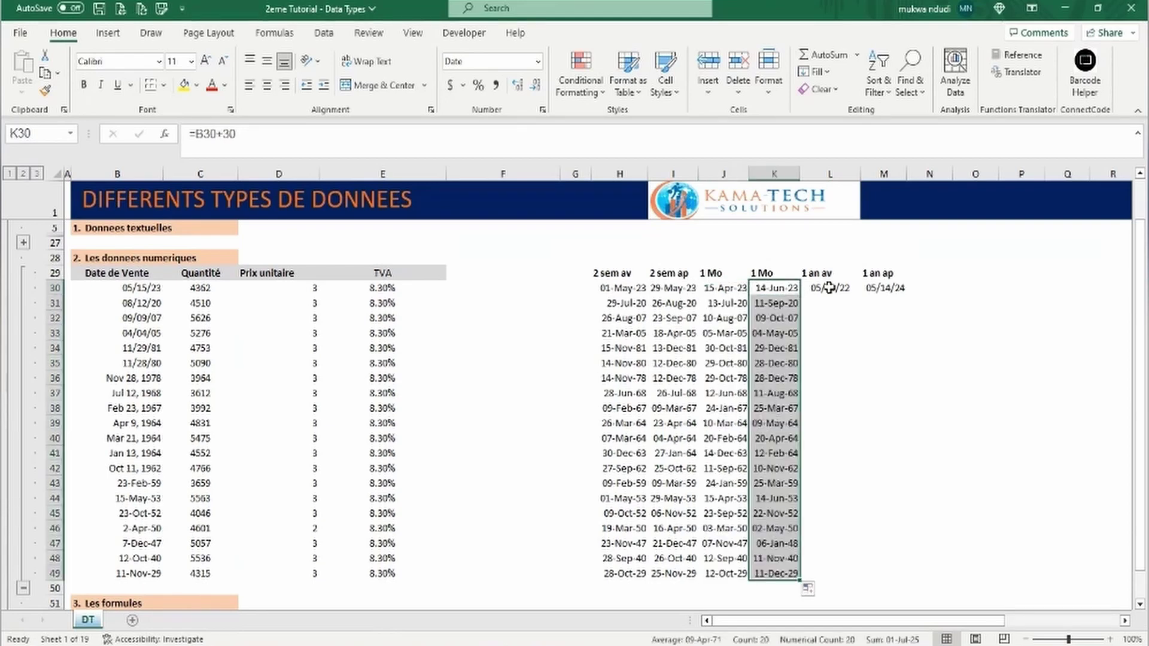
- Fill the 1 an av and 1 an ap formulas from L30 and M30 down to row 49
click(826, 287)
double_click(860, 293)
click(886, 289)
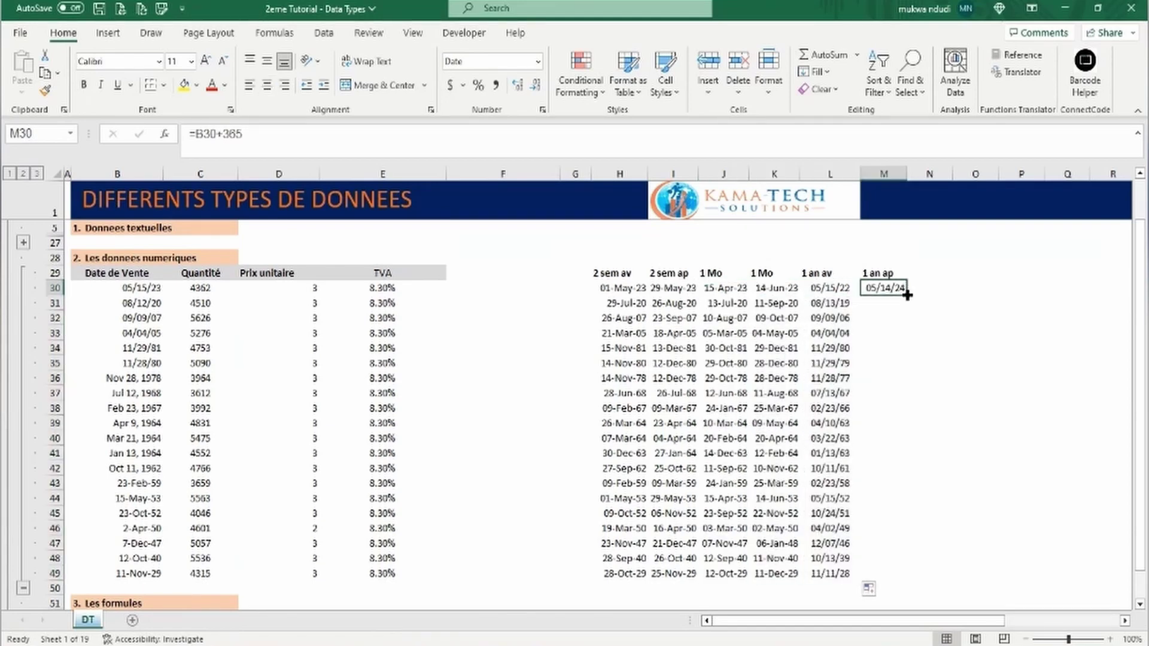
double_click(907, 295)
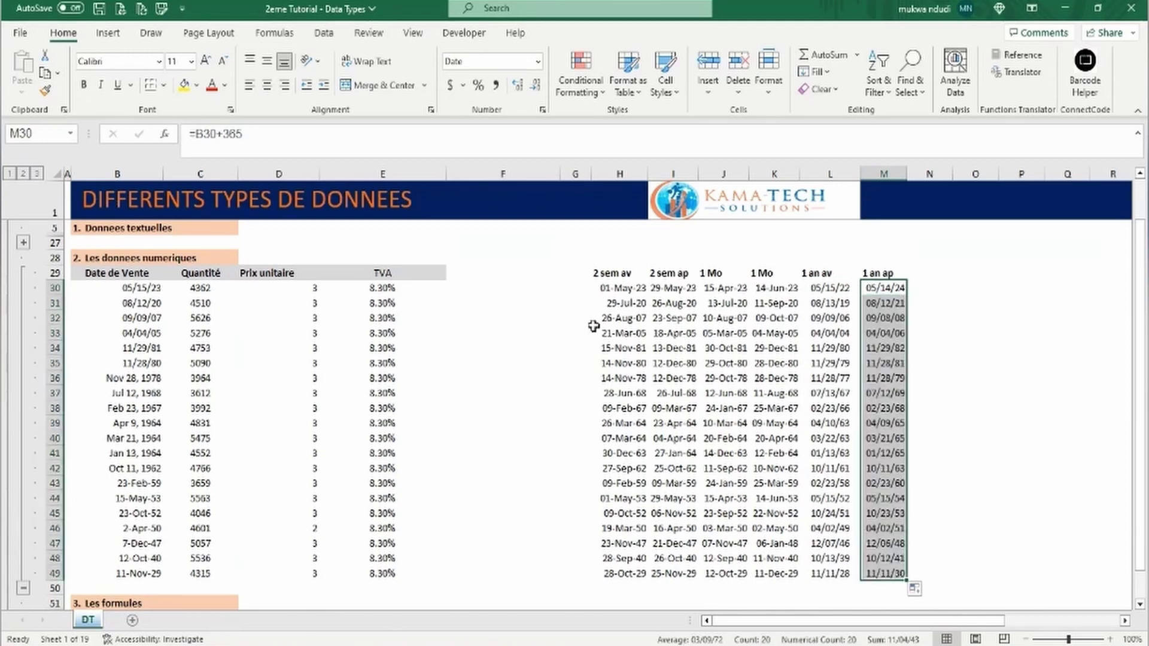
- Try the General number format on the calculated dates in H30:M49 and undo it
click(613, 290)
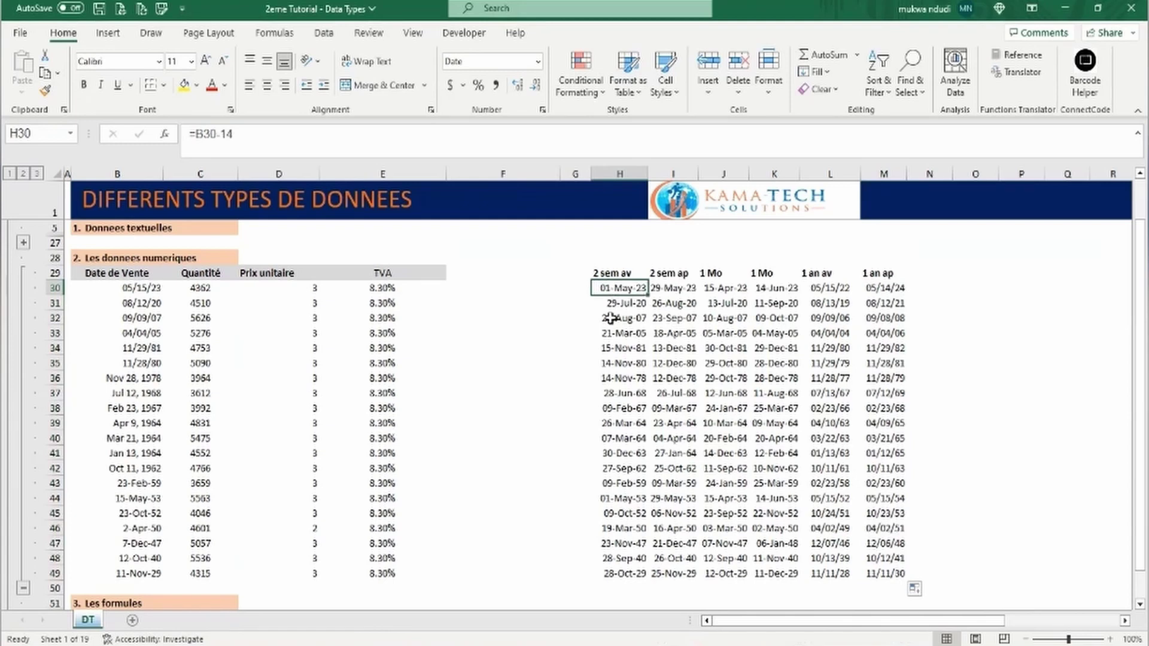
key(ctrl+shift+Right)
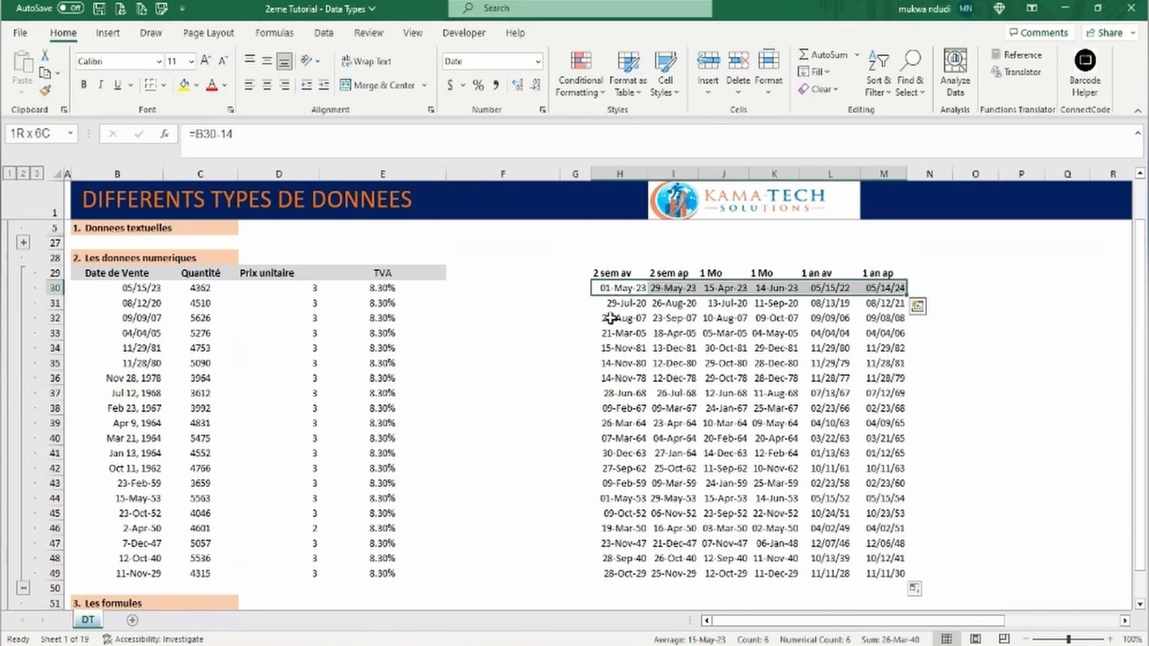
key(ctrl+shift+Down)
key(ctrl+1)
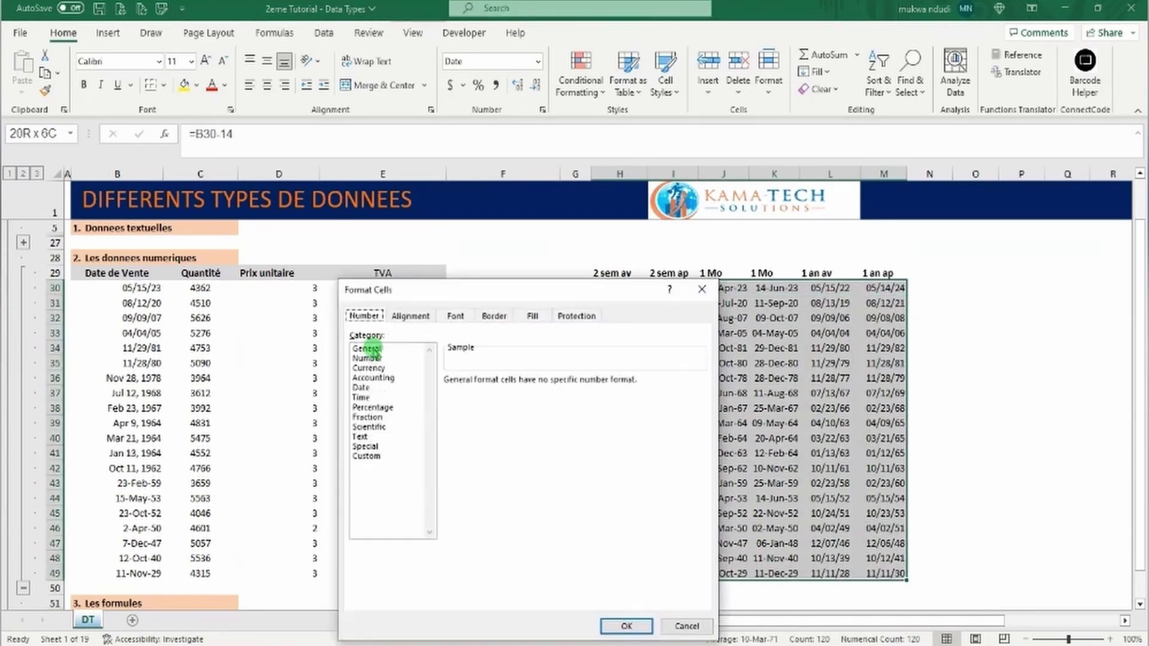
click(367, 348)
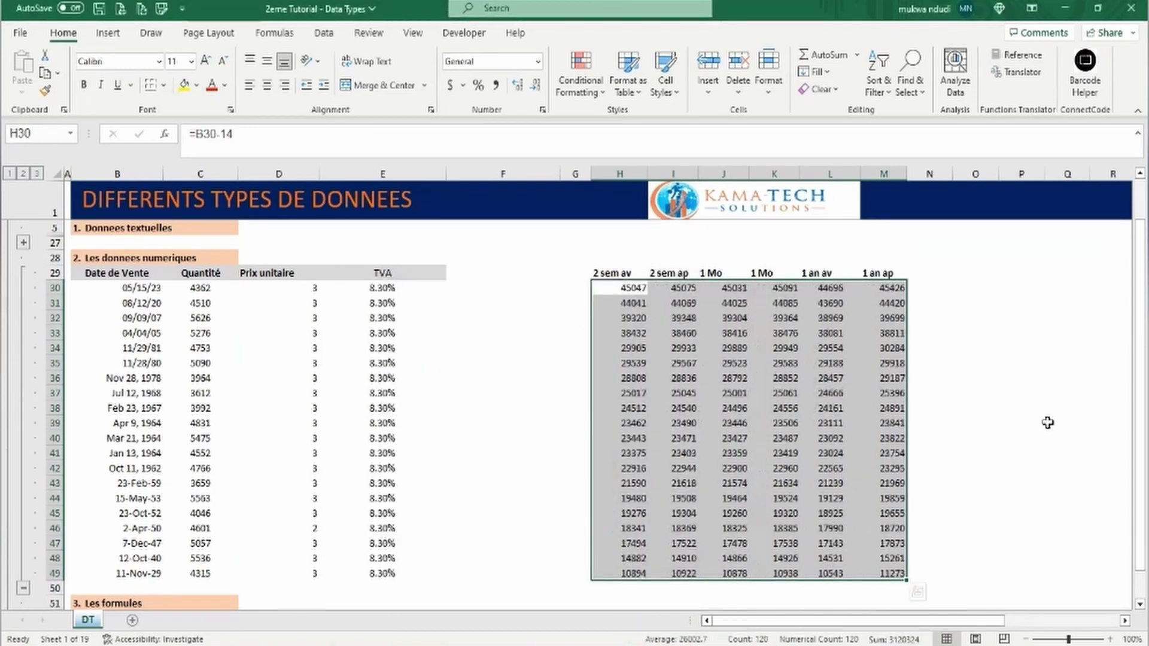
click(626, 626)
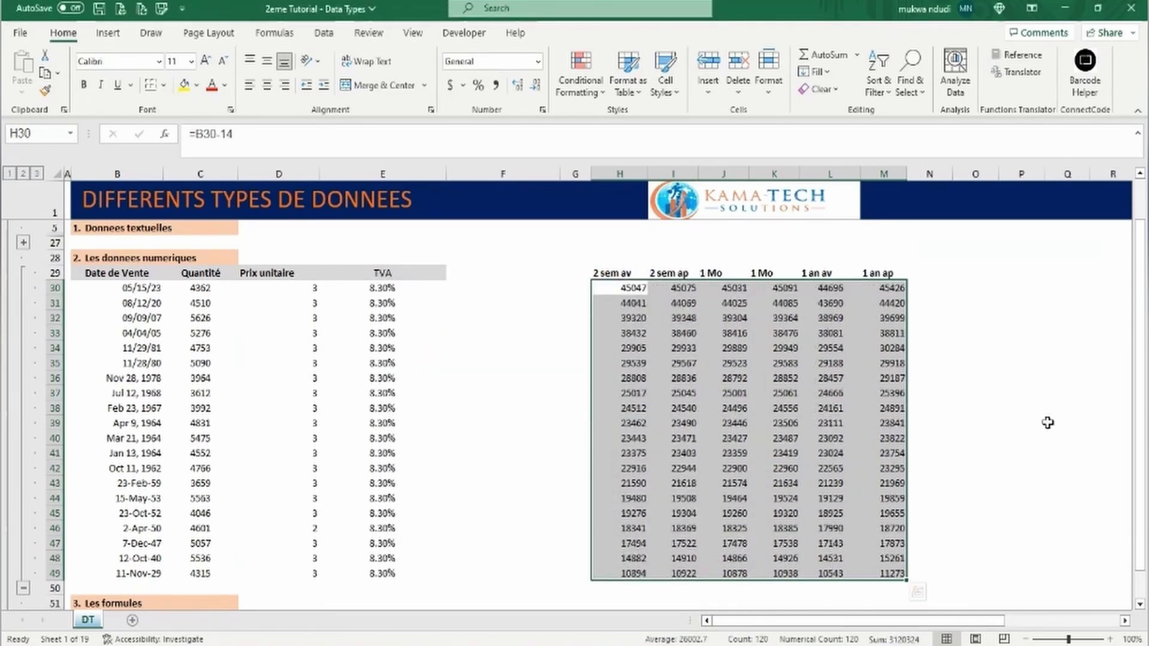
key(ctrl+z)
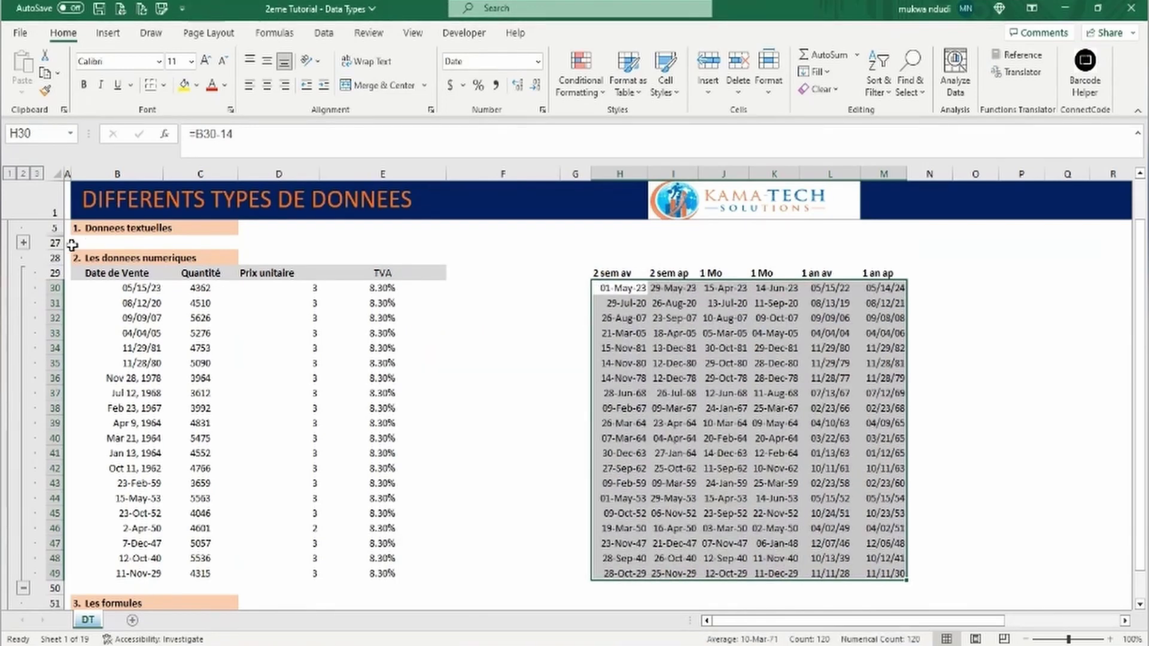
- Collapse the rows of the Les donnees numeriques section and expand those of the Les formules section
click(68, 243)
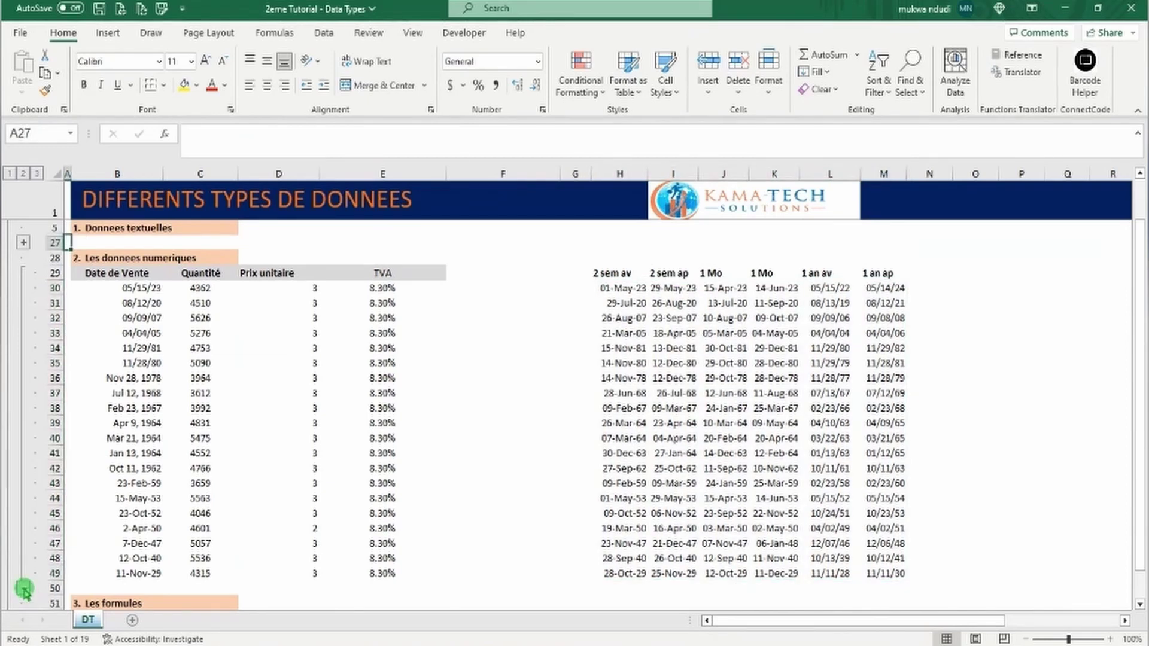
click(24, 589)
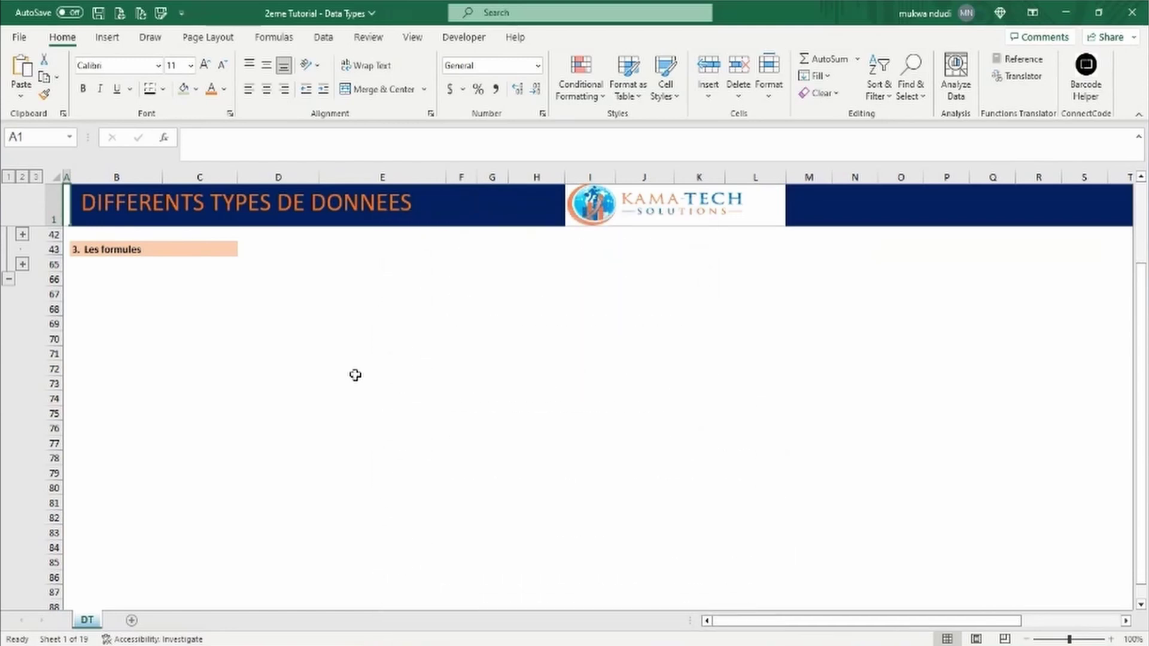
click(22, 263)
- Examine the Prix de vente range E45:E61 and the Sous-total de la facture formula in E62
drag(383, 280, 383, 519)
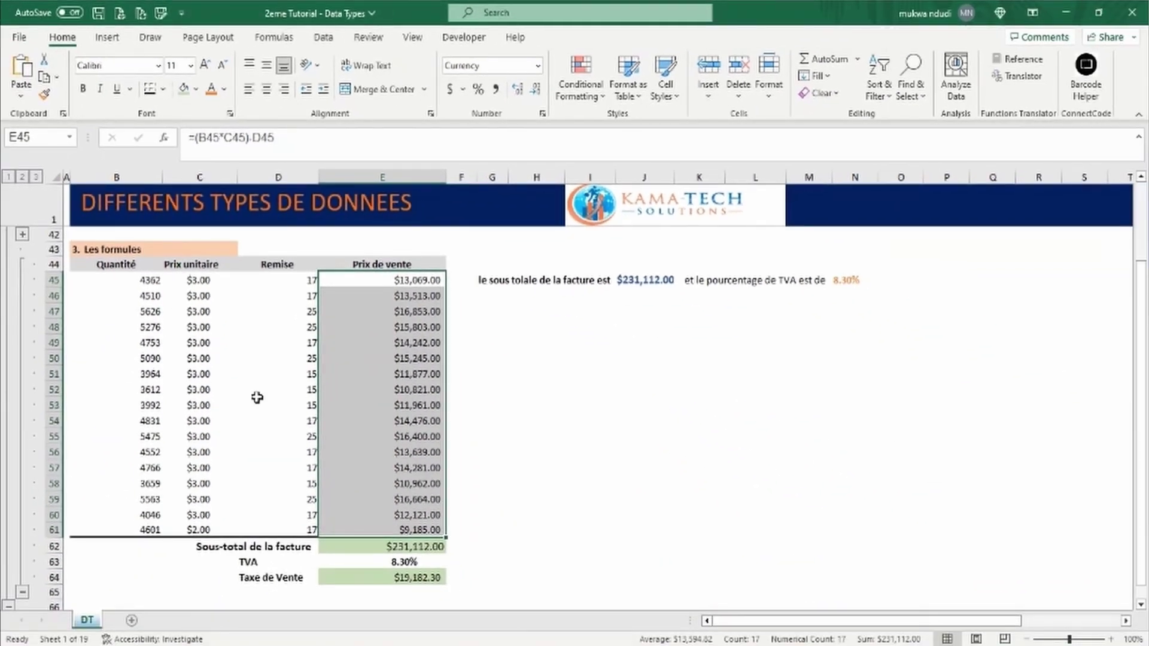
click(389, 544)
double_click(389, 545)
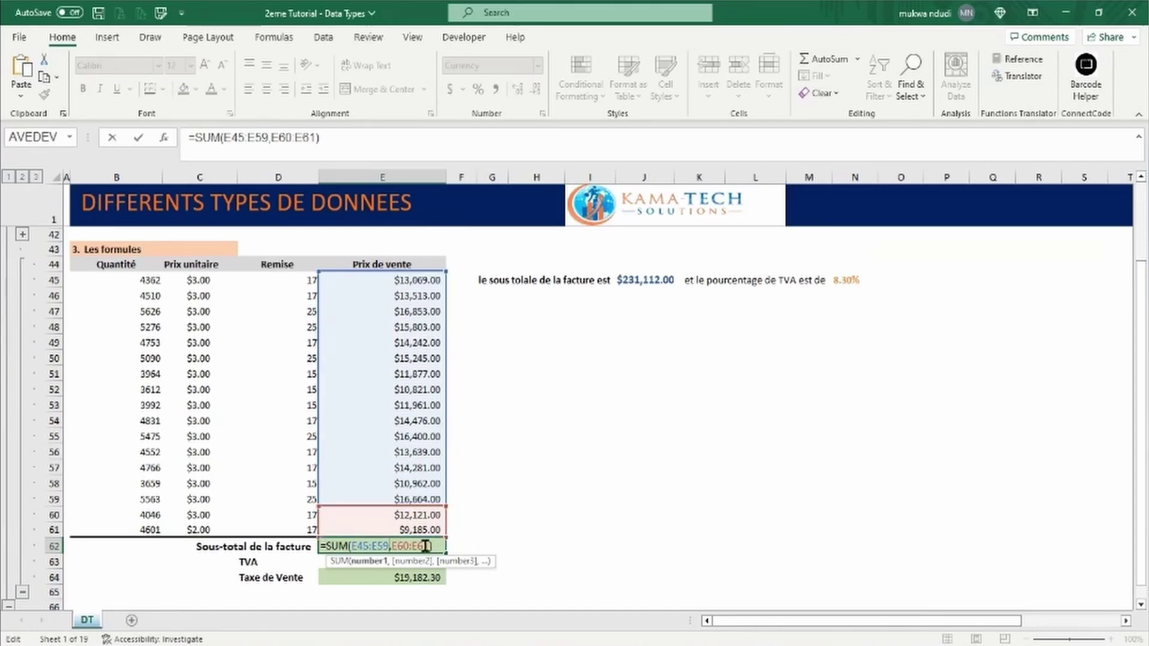
key(Return)
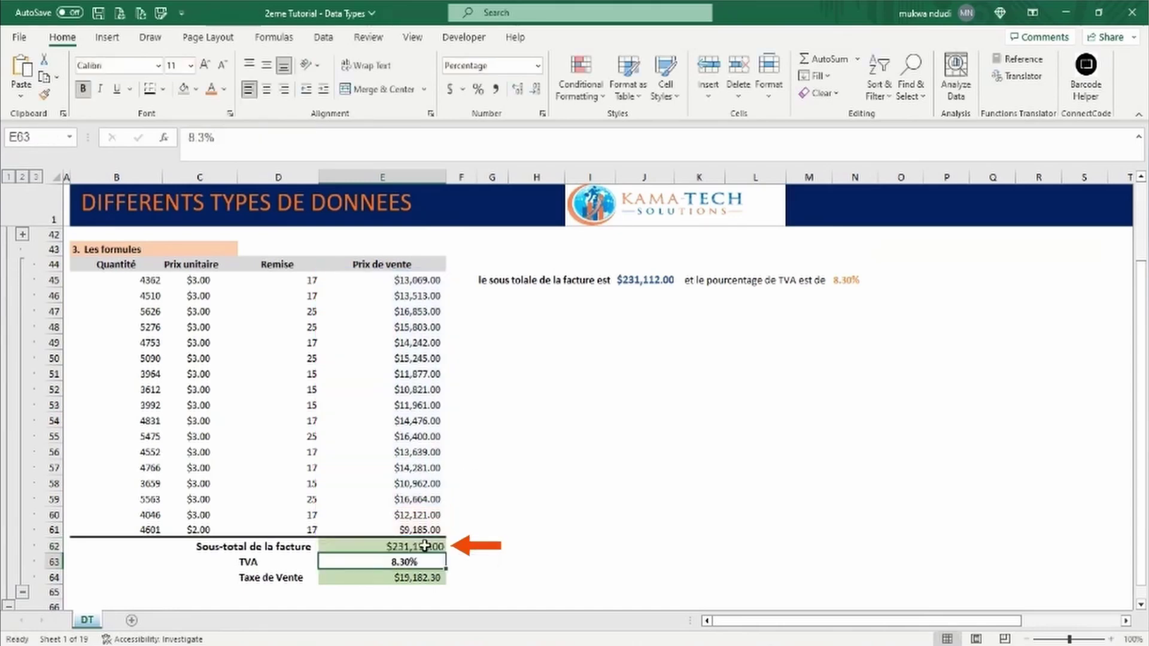
- Examine the Taxe de Vente formula in E64 and return to the subtotal cell E62
click(397, 577)
double_click(396, 578)
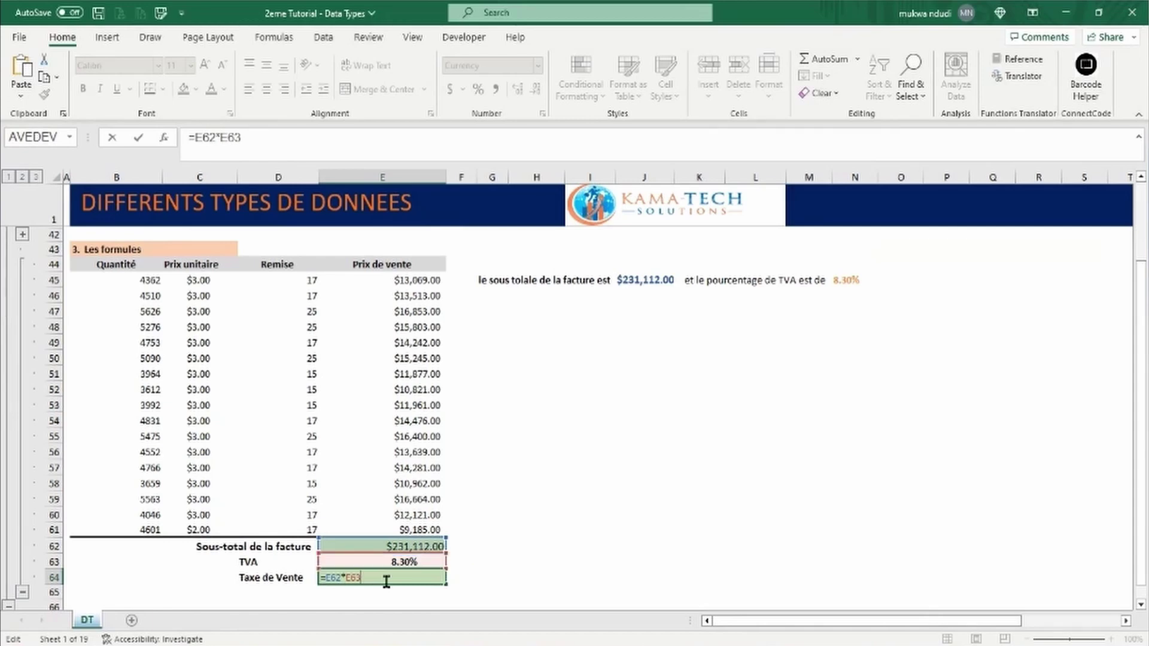
key(Return)
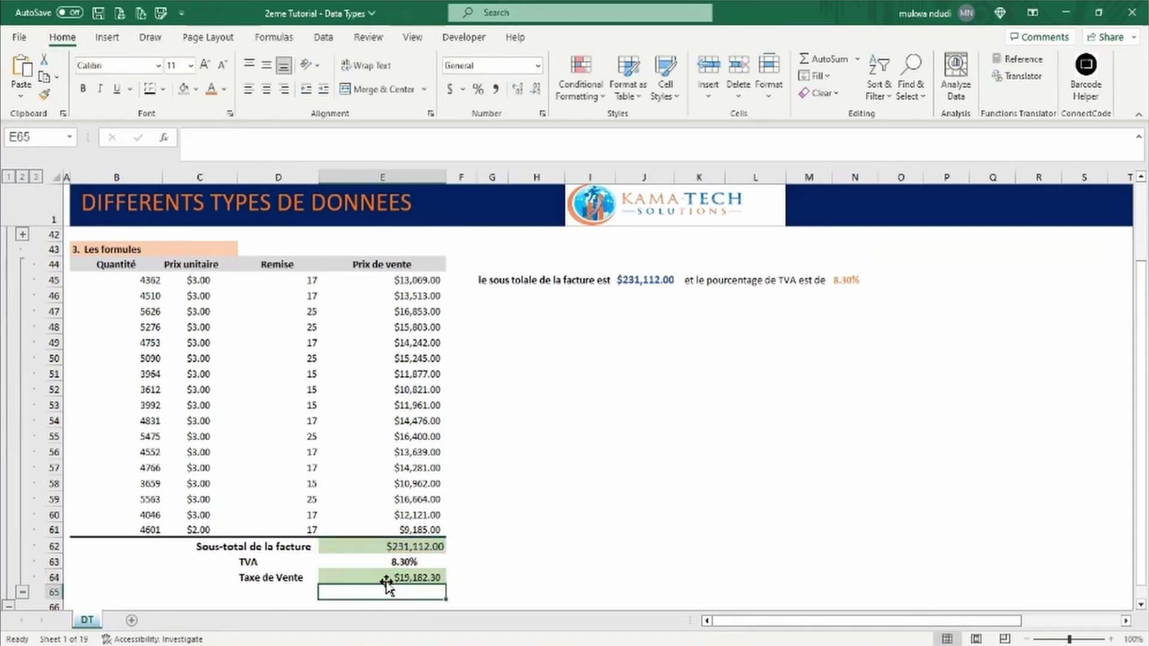
click(400, 542)
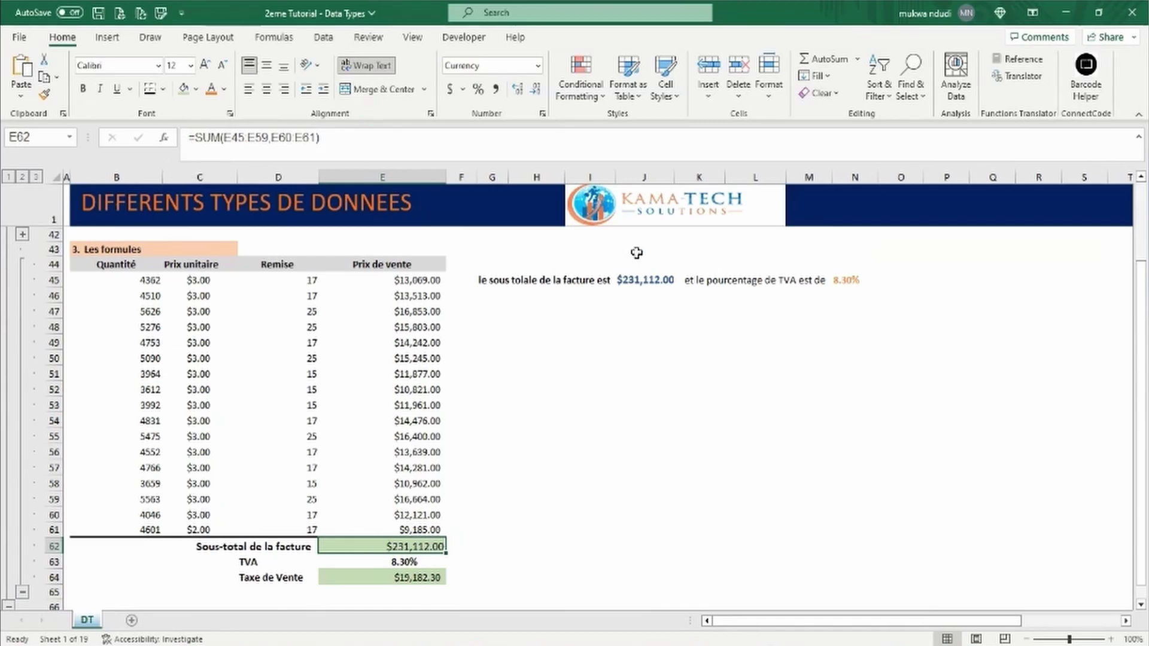
- View the currencies available for the accounting number format without applying one
key(ctrl+Home)
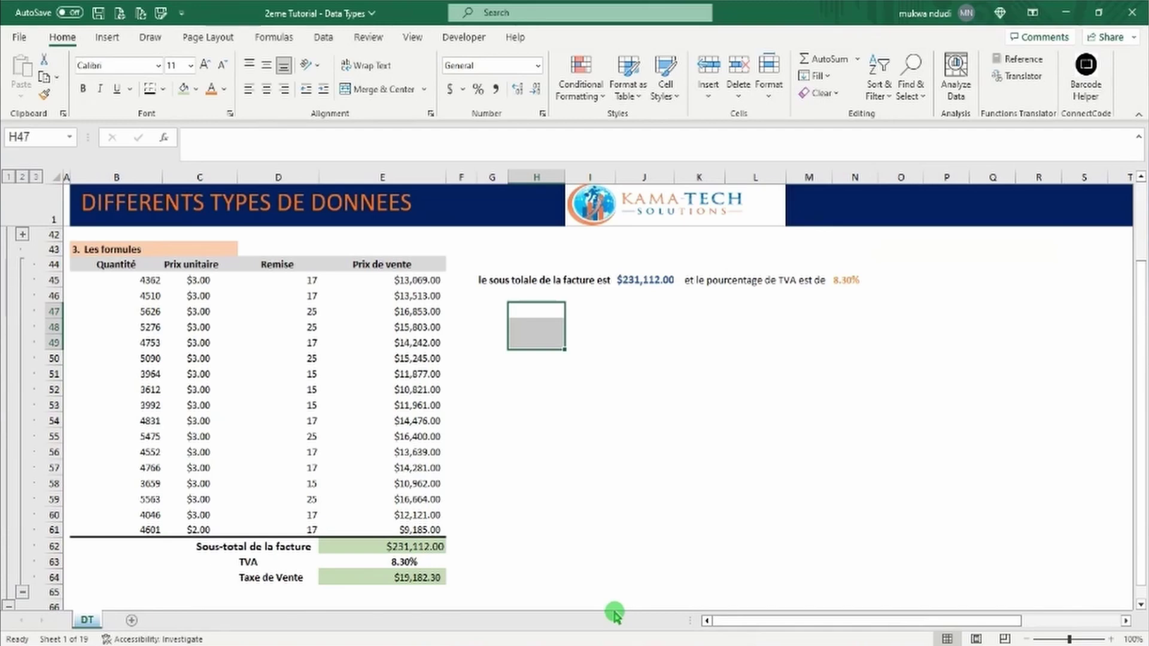
click(463, 90)
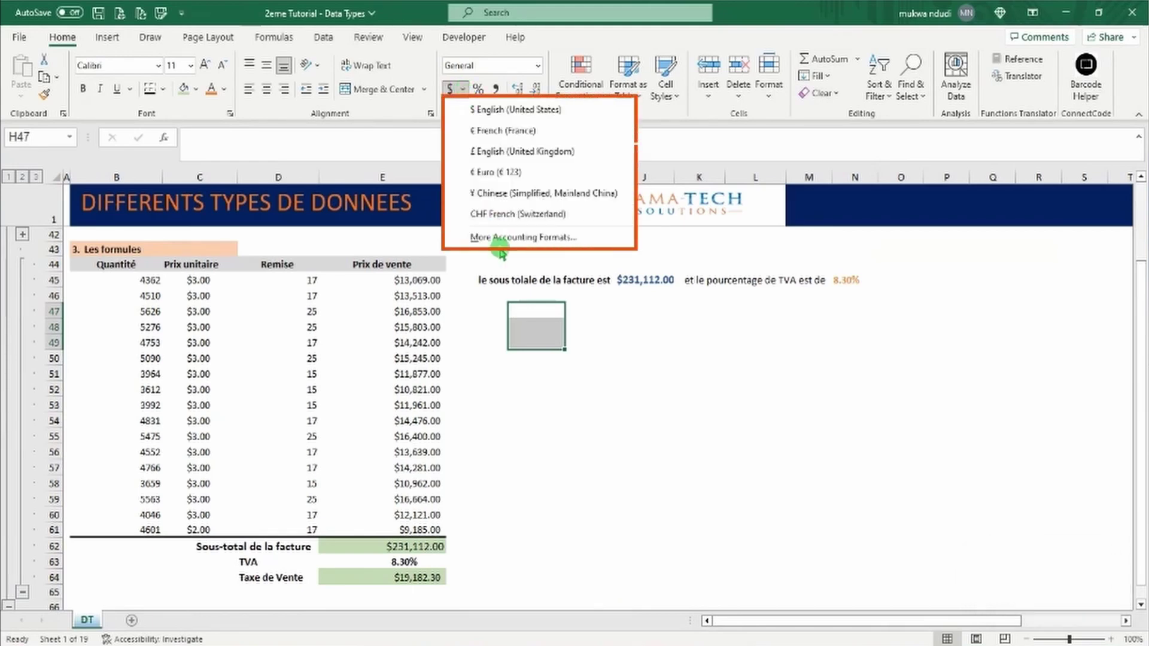
click(602, 505)
- Enter the sample numbers 01, +5, -70 and $500 in cells H47 through H50
click(542, 311)
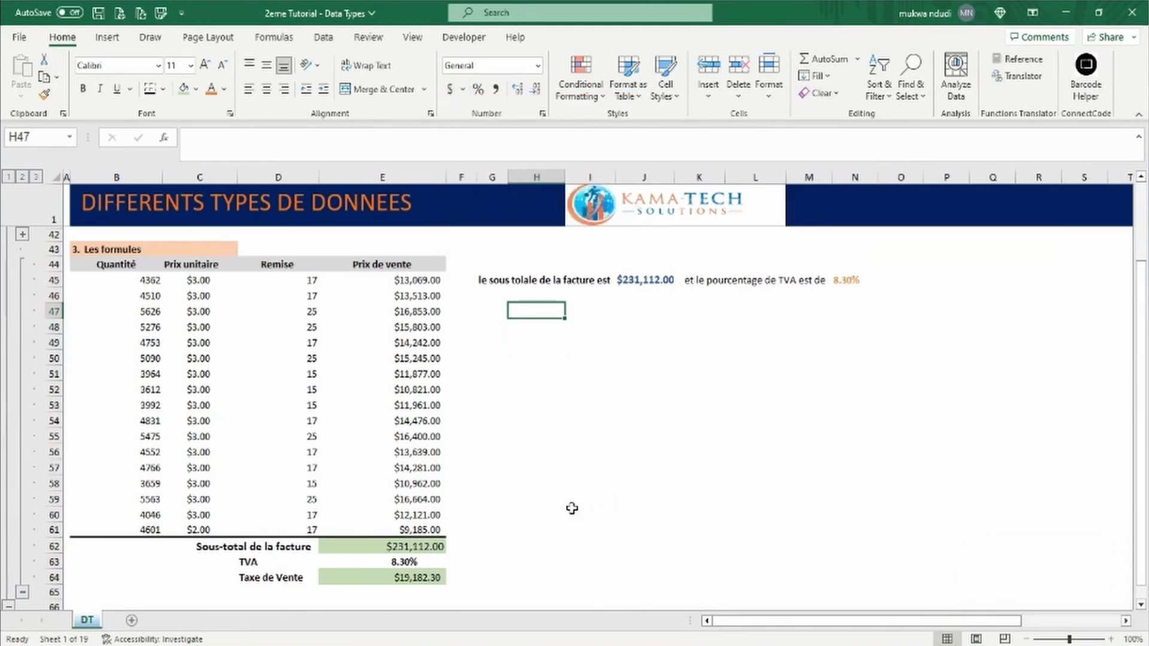
text(01)
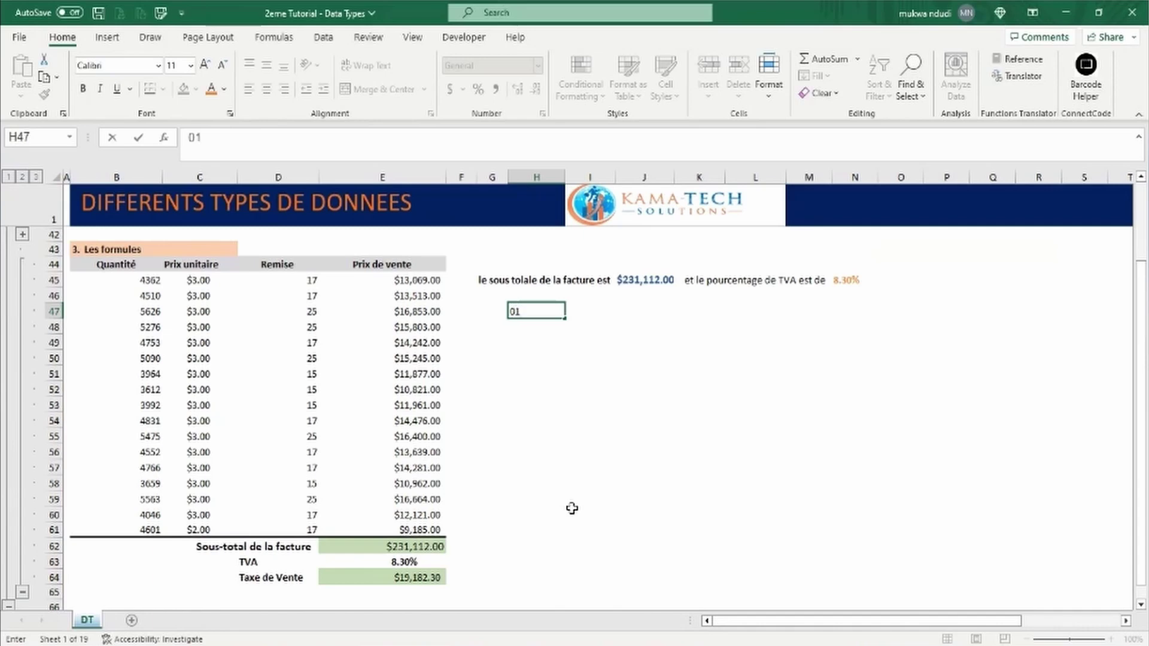
key(Return)
text(+)
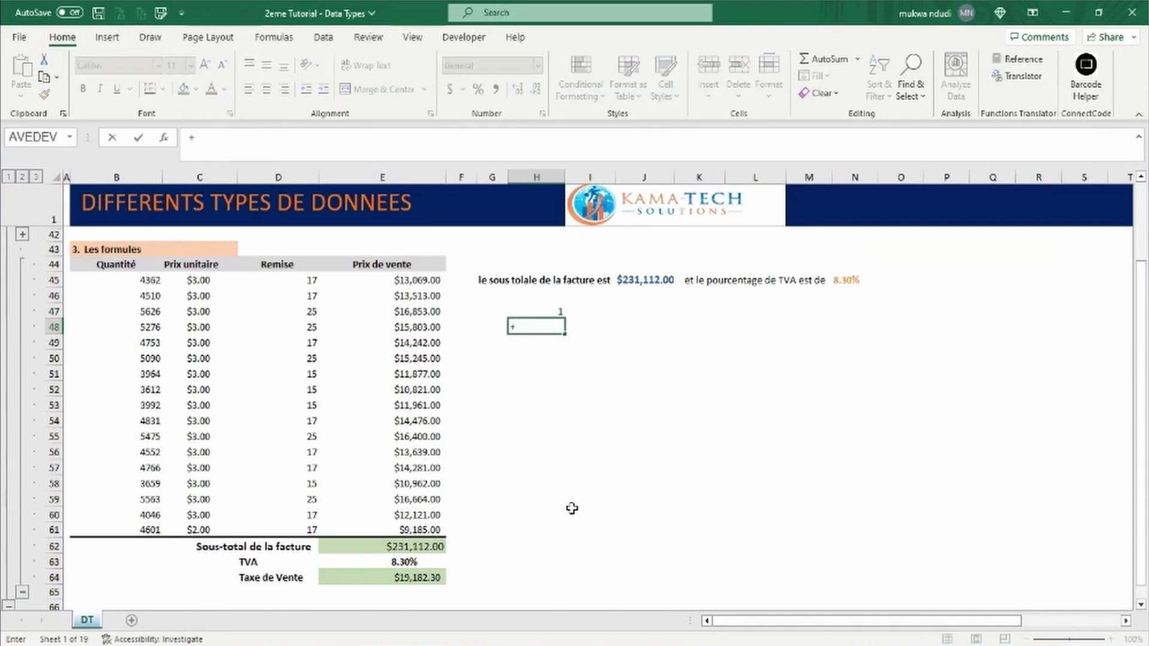
text(5)
key(Return)
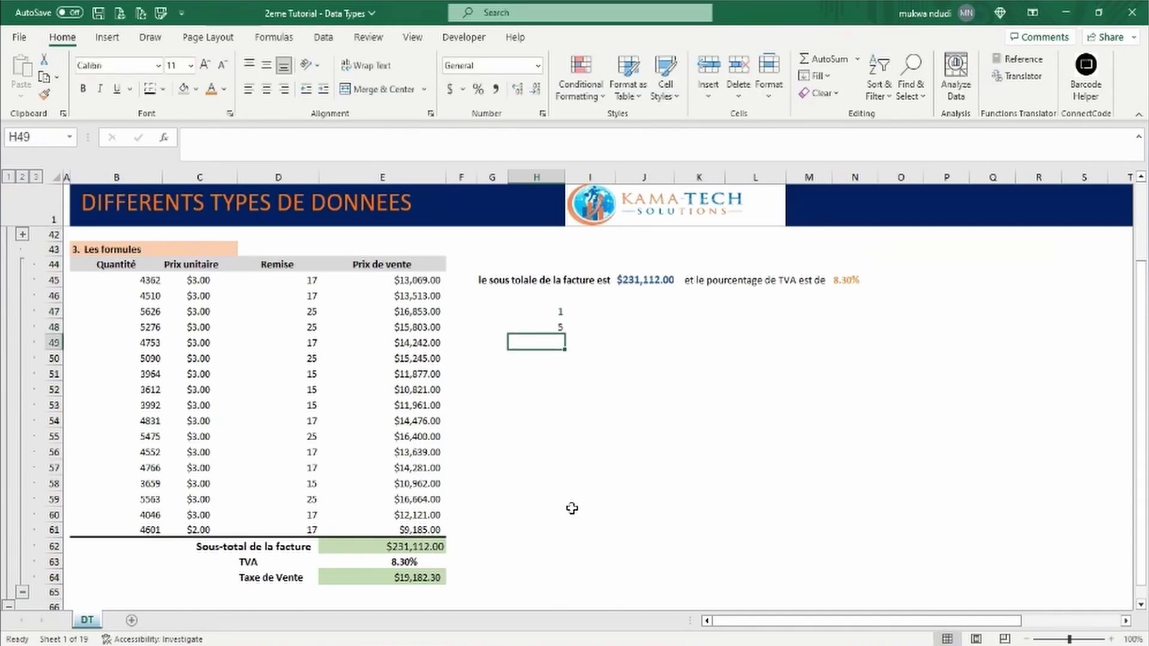
text(-70)
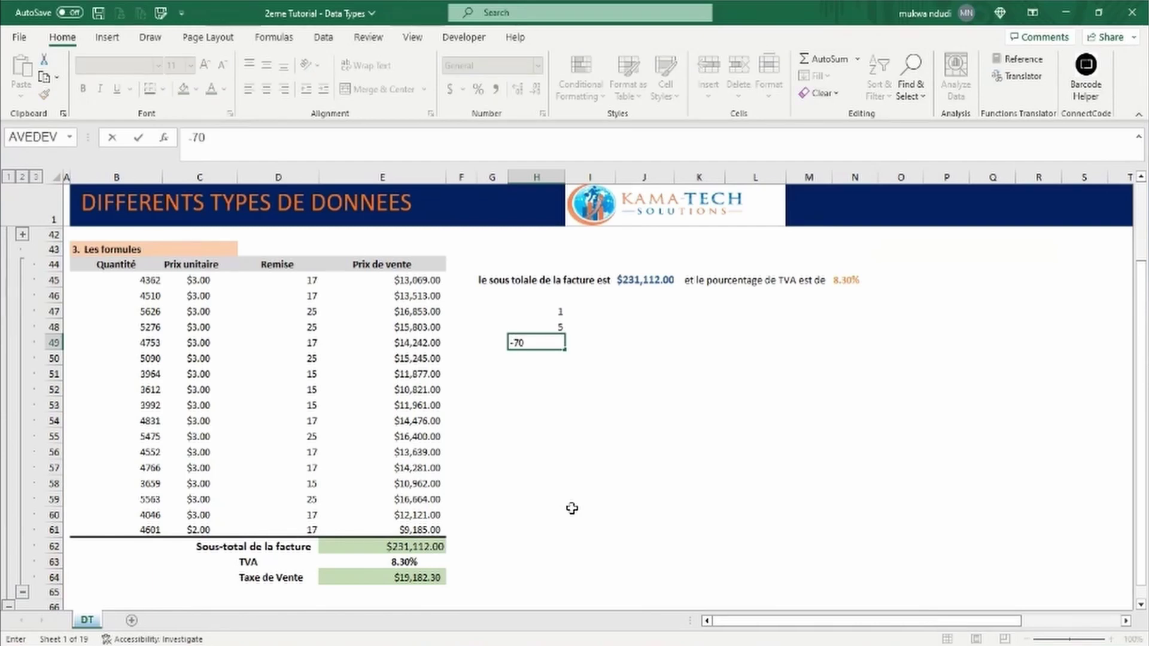
key(Return)
text($)
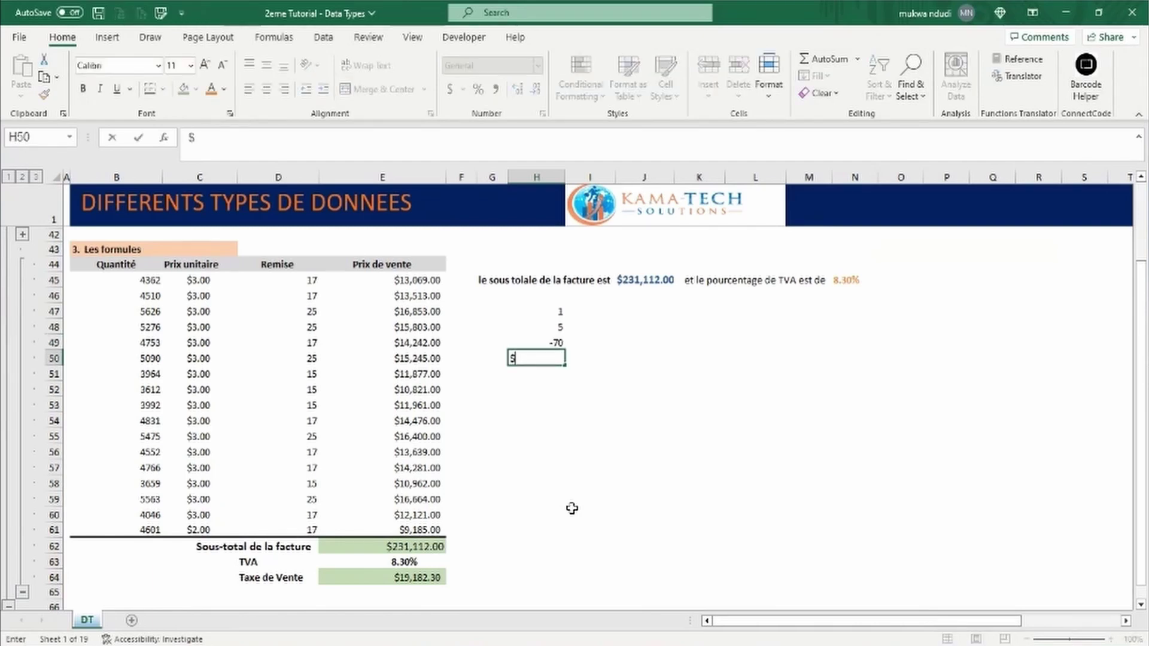
text(5)
text(00)
key(Return)
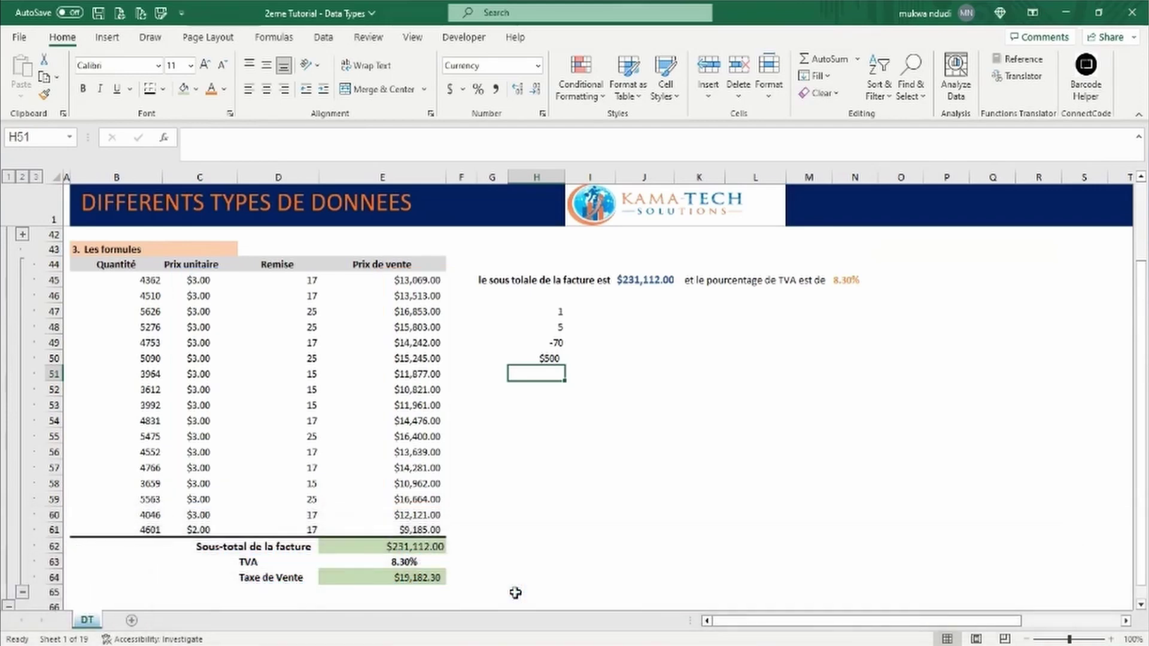
text(05/)
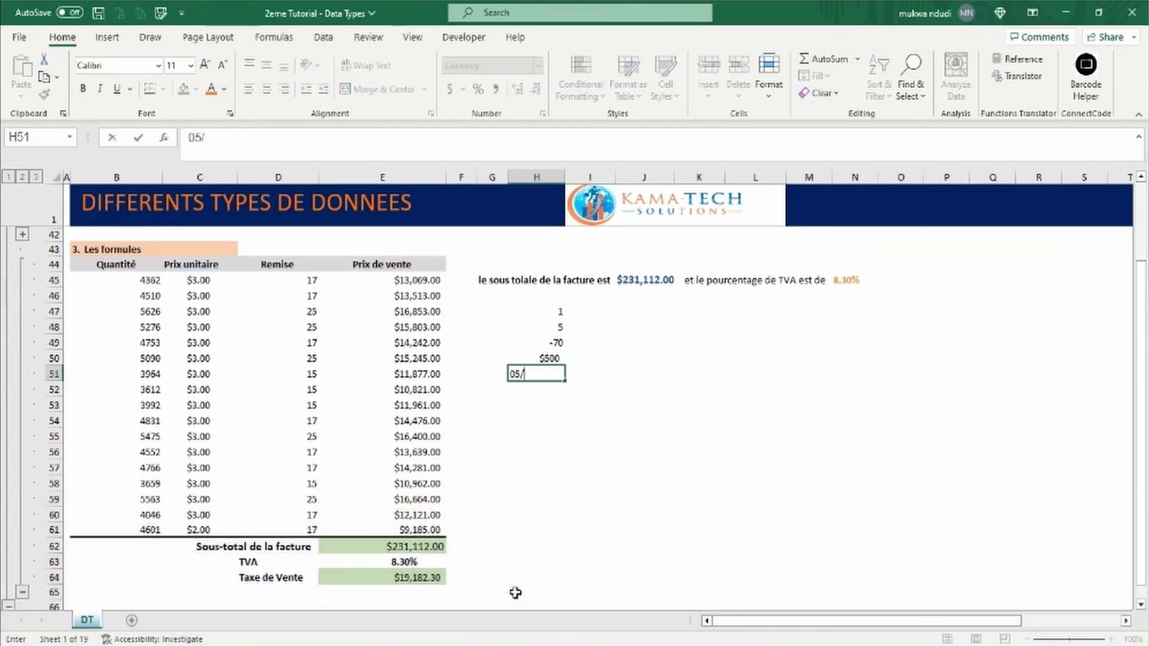
text(27/2023)
key(BackSpace)
key(BackSpace)
key(BackSpace)
key(BackSpace)
key(BackSpace)
key(BackSpace)
key(BackSpace)
key(BackSpace)
key(BackSpace)
key(BackSpace)
- Enter the date 11/28/1980 in H51 and calculate the sum of H47:H51 in H52
text(11/28/1980)
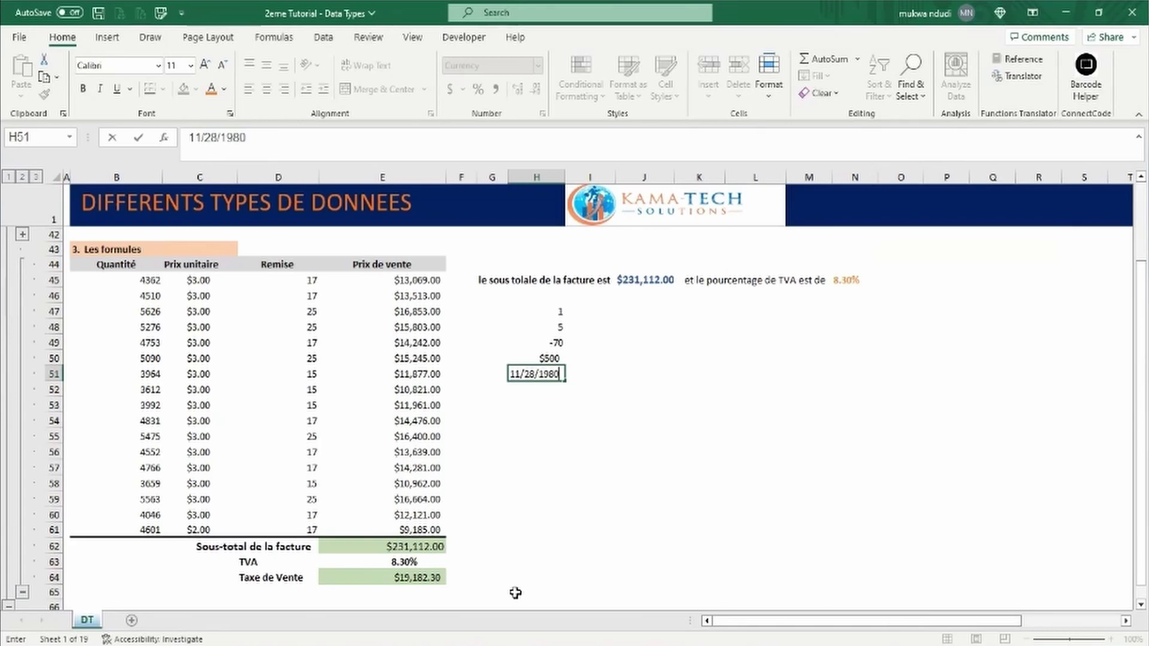
key(Return)
text(=)
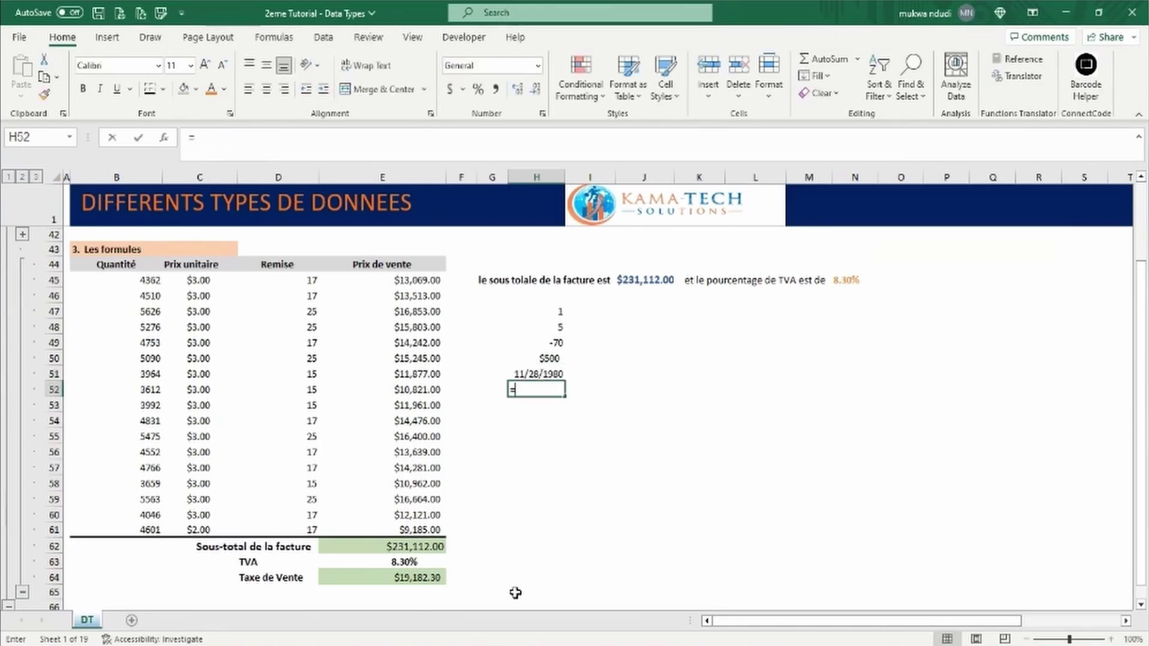
text(sum)
key(Tab)
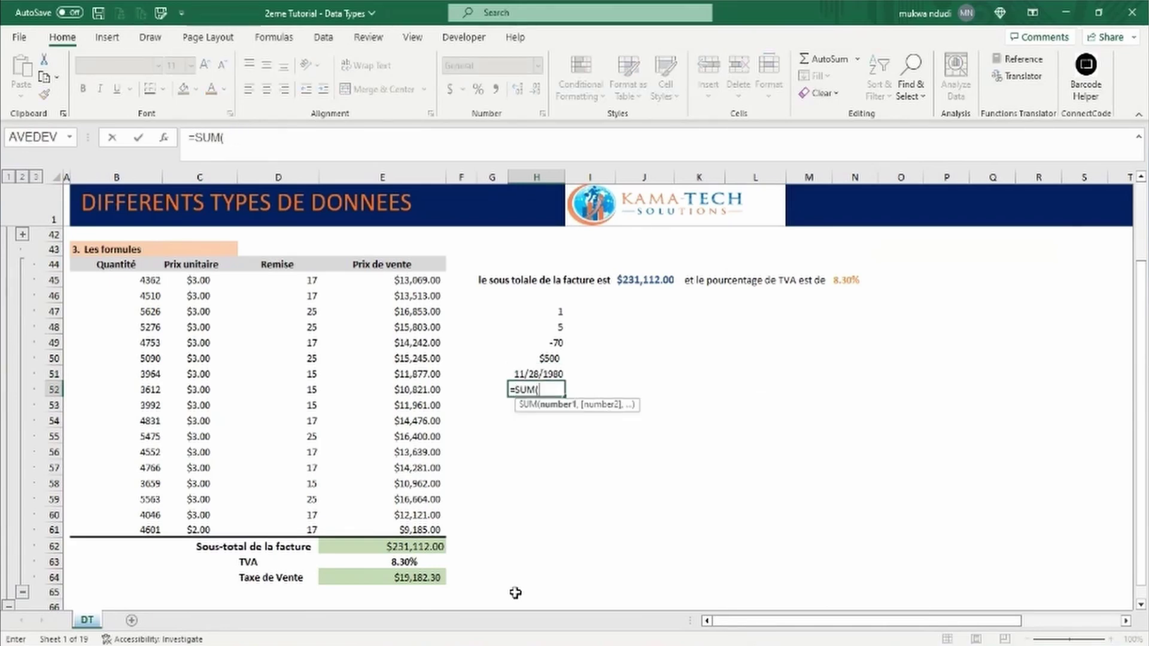
drag(558, 311, 558, 374)
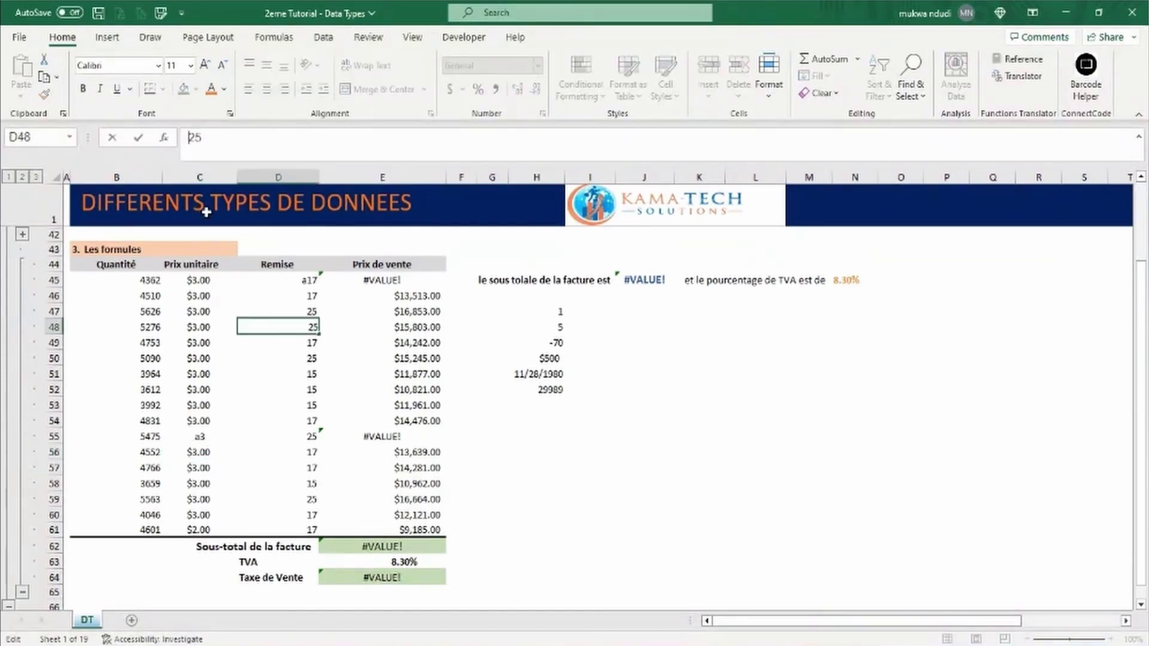
- Store the Remise value in D48 and the Prix unitaire value in C47 as text with a leading apostrophe
text(')
key(Return)
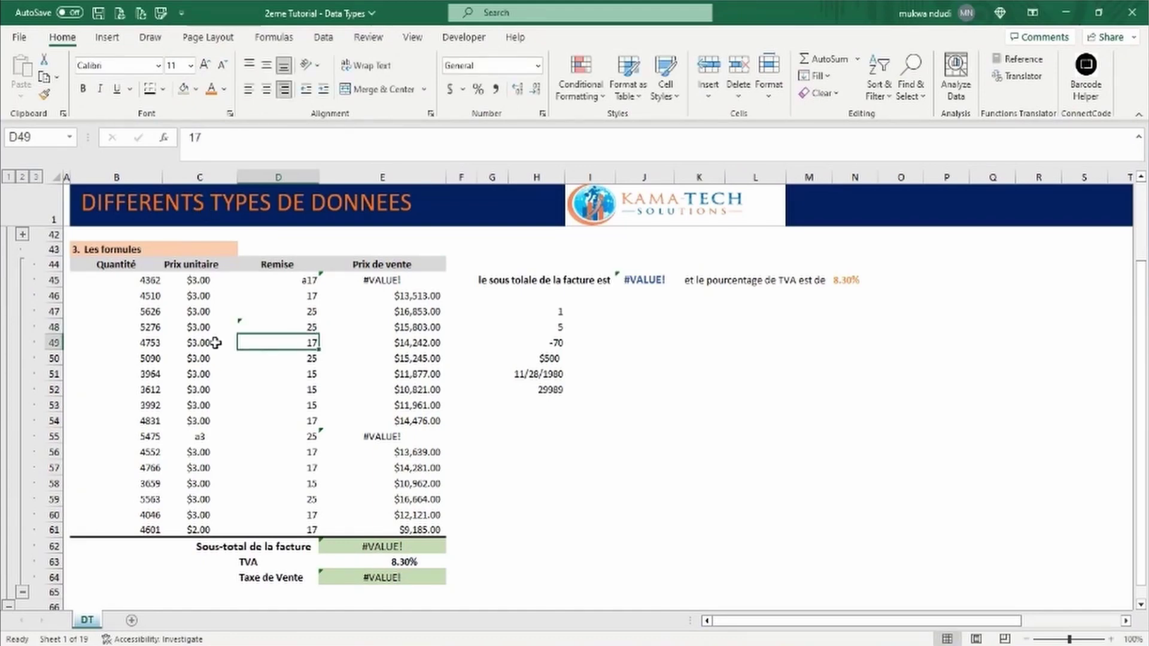
click(198, 312)
click(186, 137)
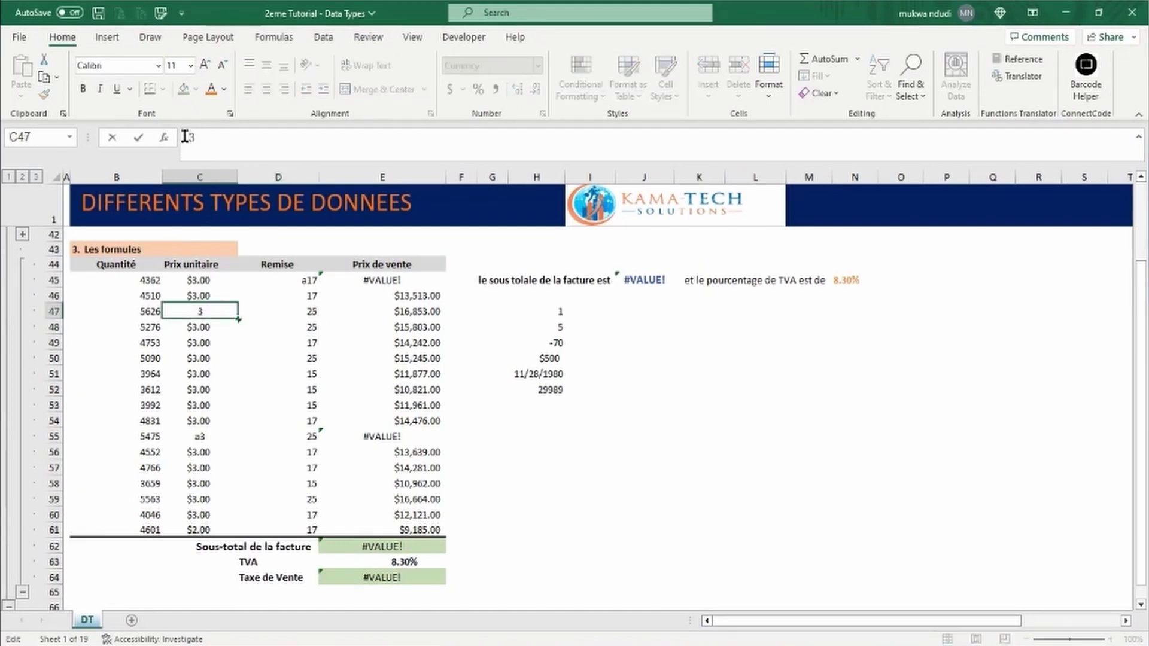
text(')
key(Return)
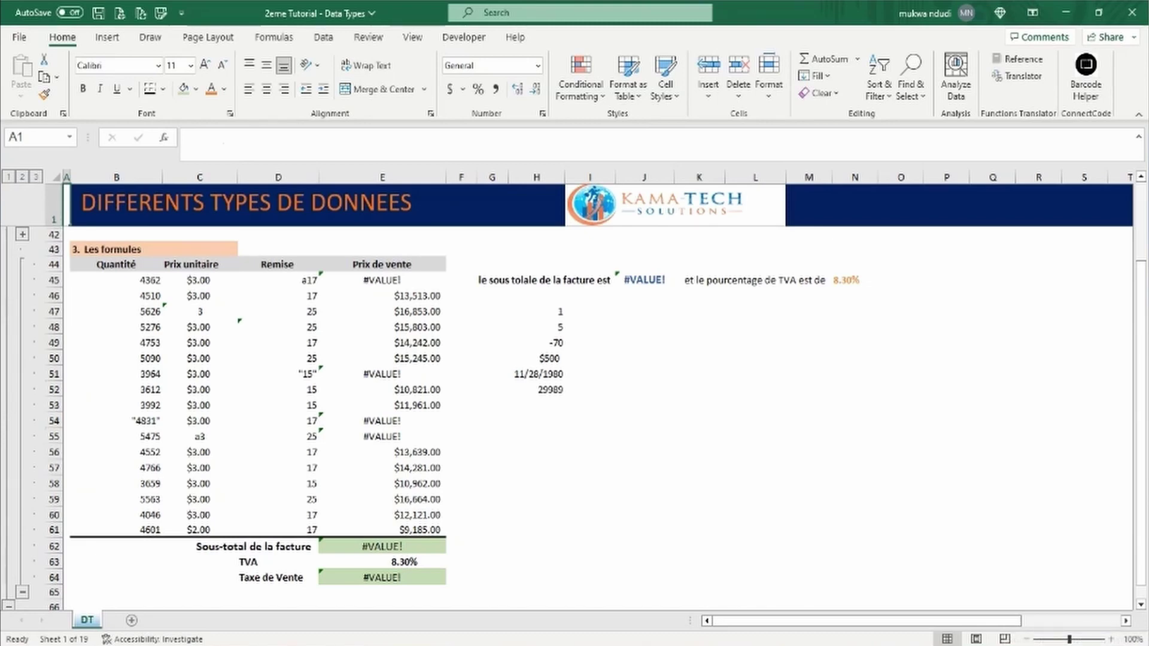
- Turn the Prix de vente formula in E46 into literal text and prefix the formula in E59 with a double quotation mark
click(389, 283)
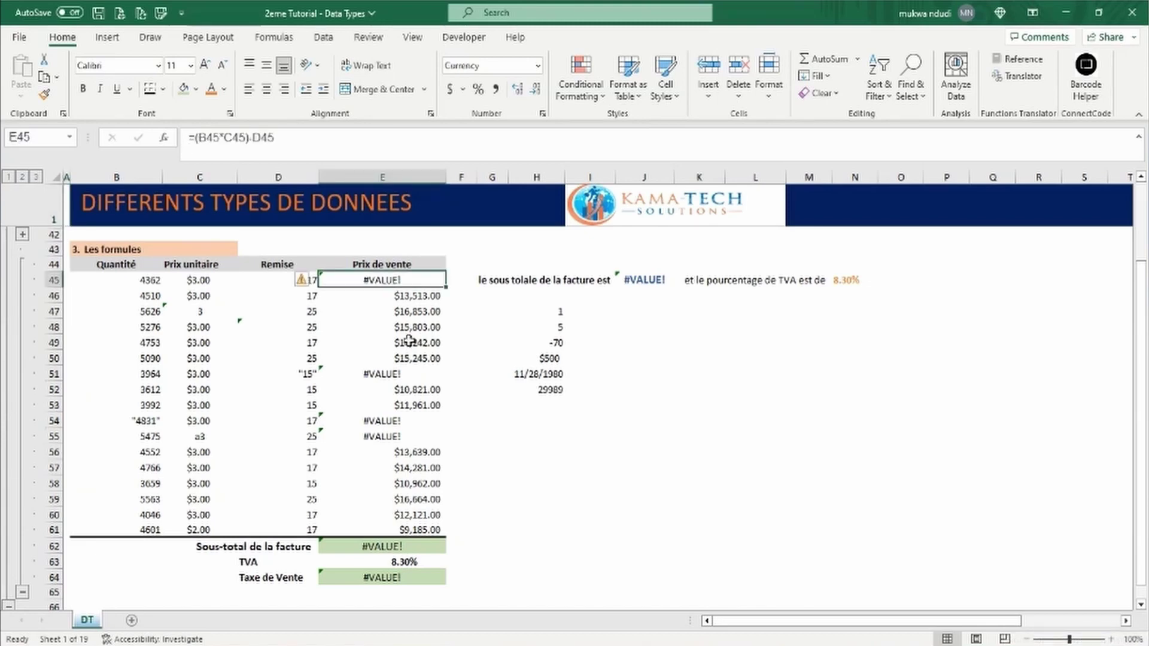
click(407, 297)
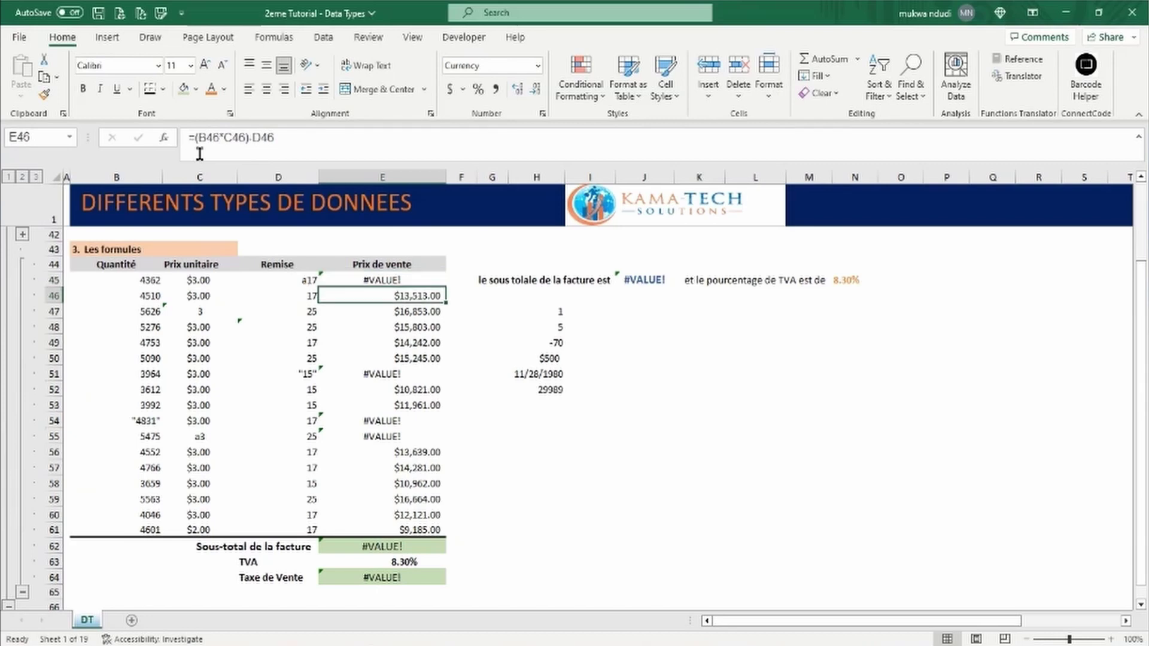
click(199, 152)
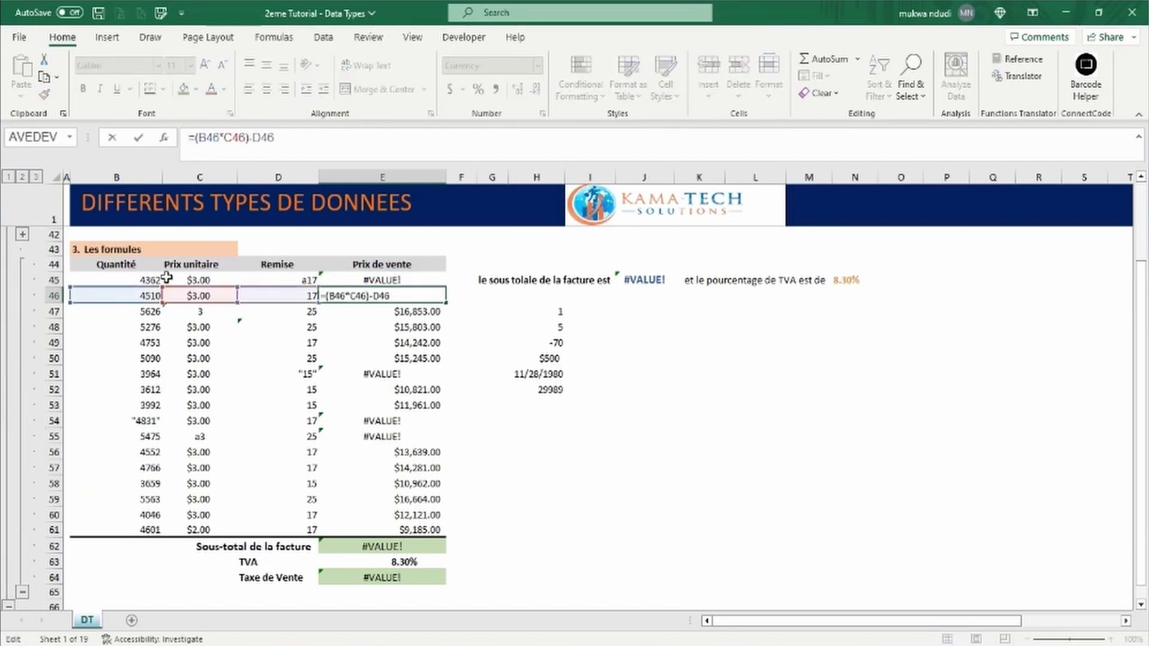
key(Return)
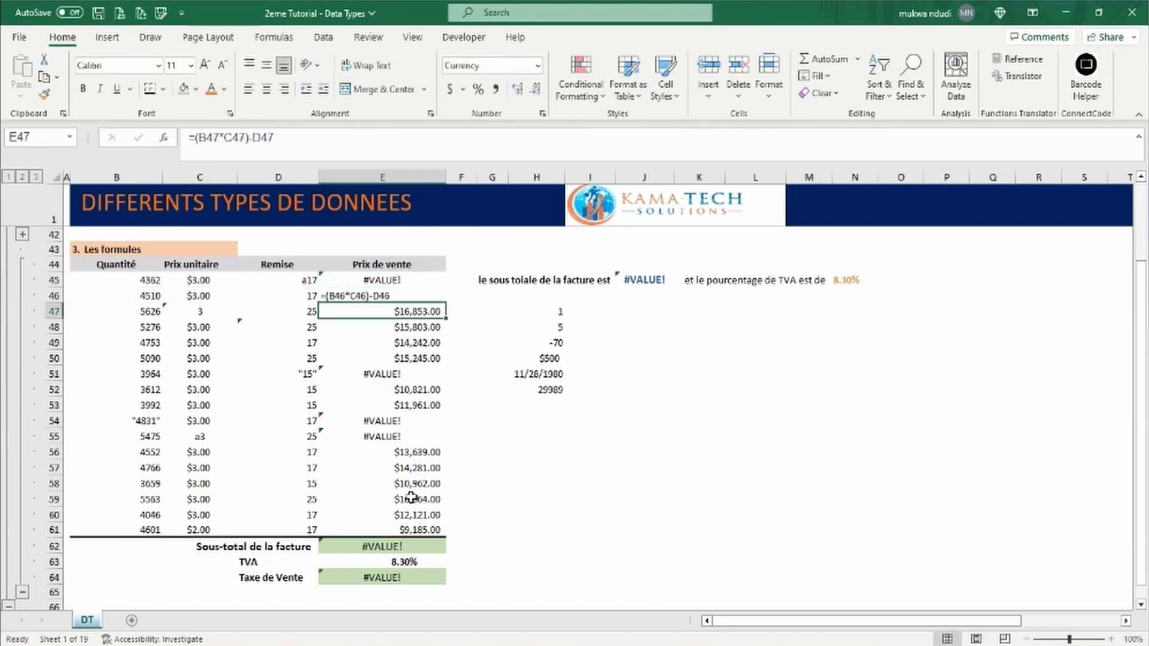
click(411, 498)
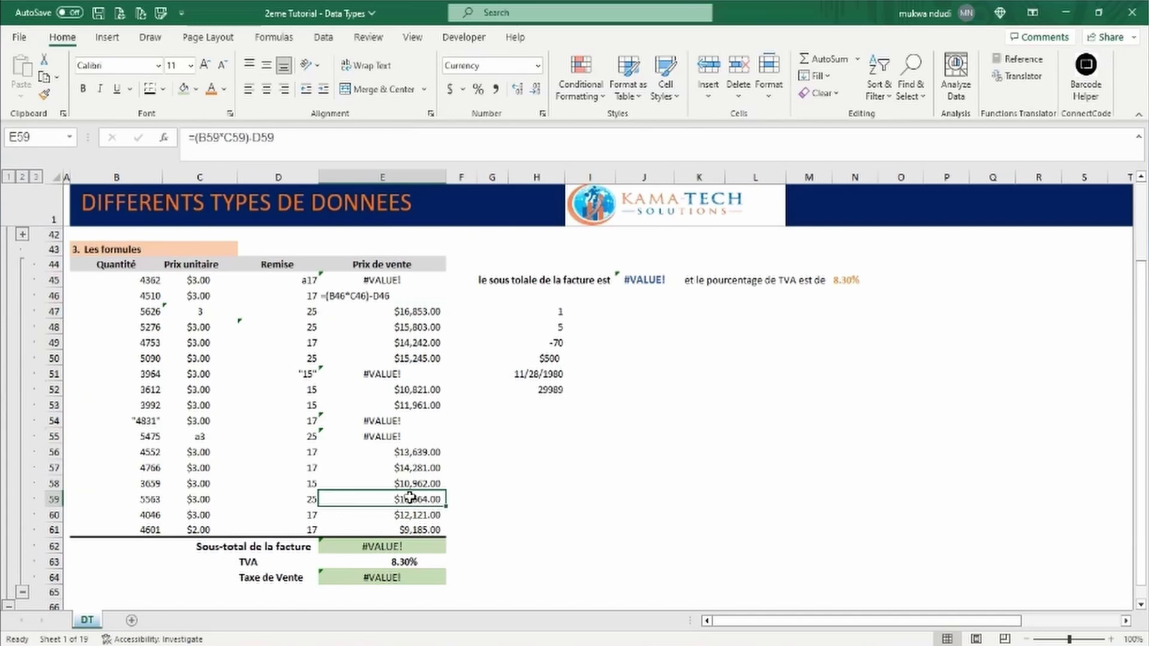
click(181, 137)
text(")
click(181, 137)
text(")
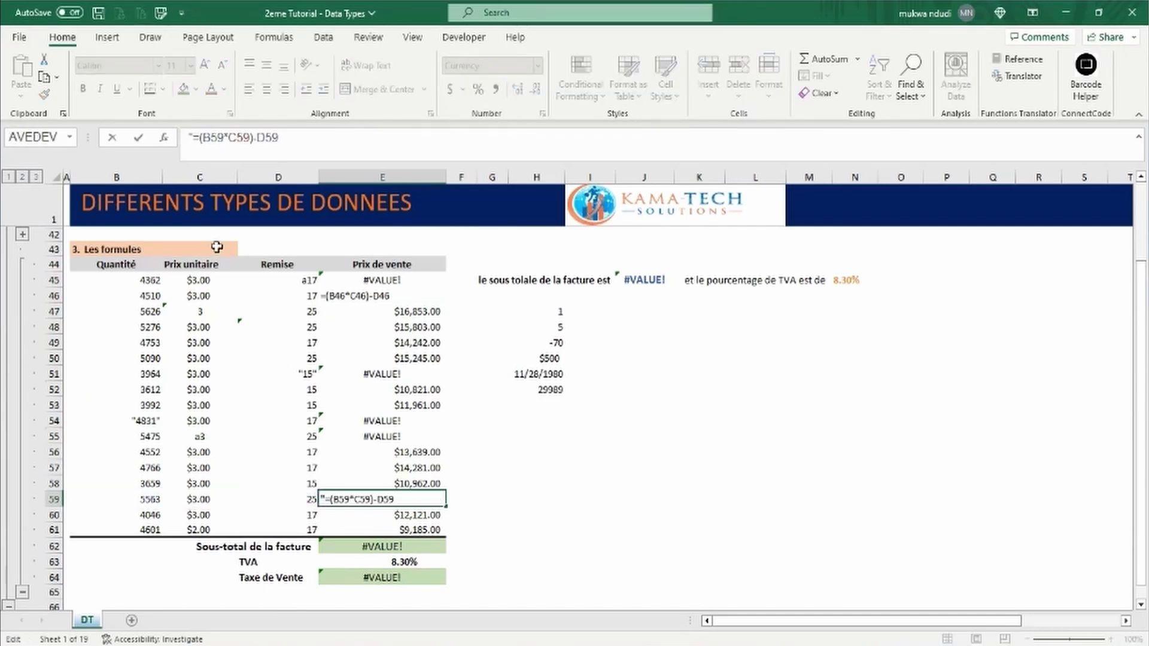
key(Return)
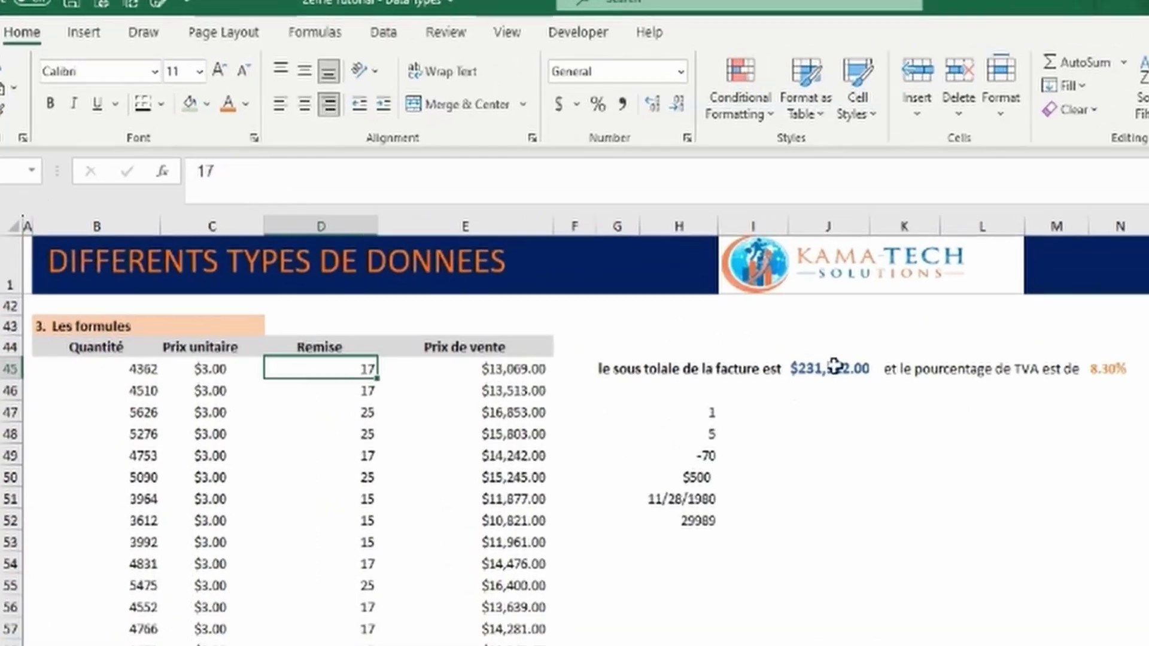
- Examine the TEXT formula behind the invoice subtotal in cell J45
click(645, 280)
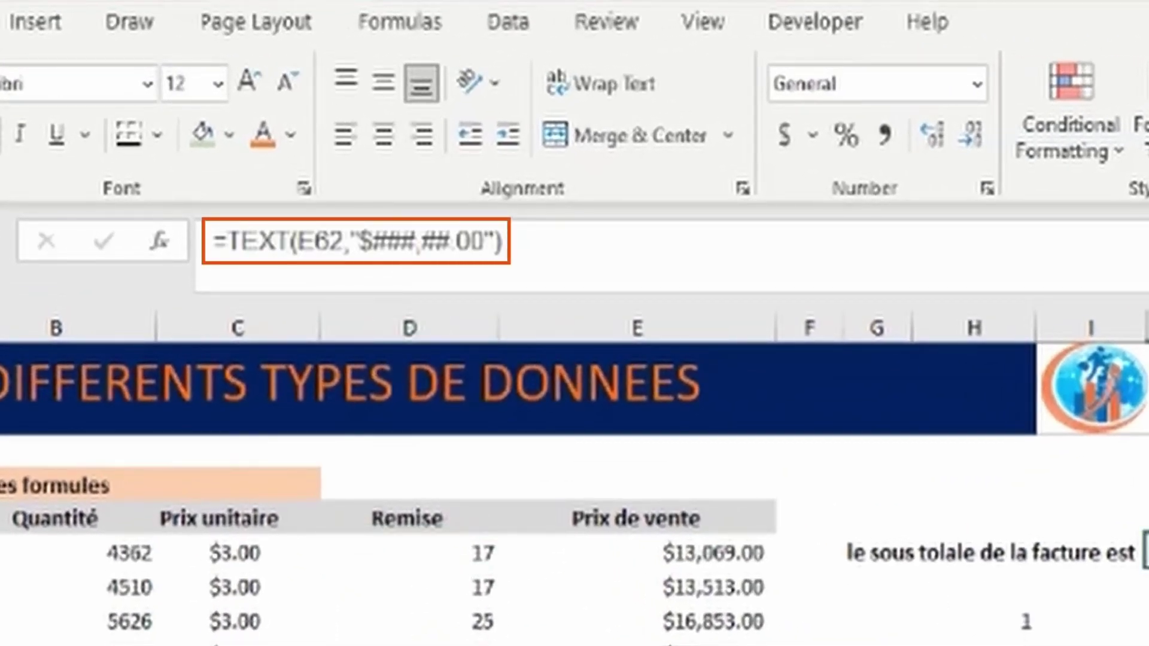
click(1148, 551)
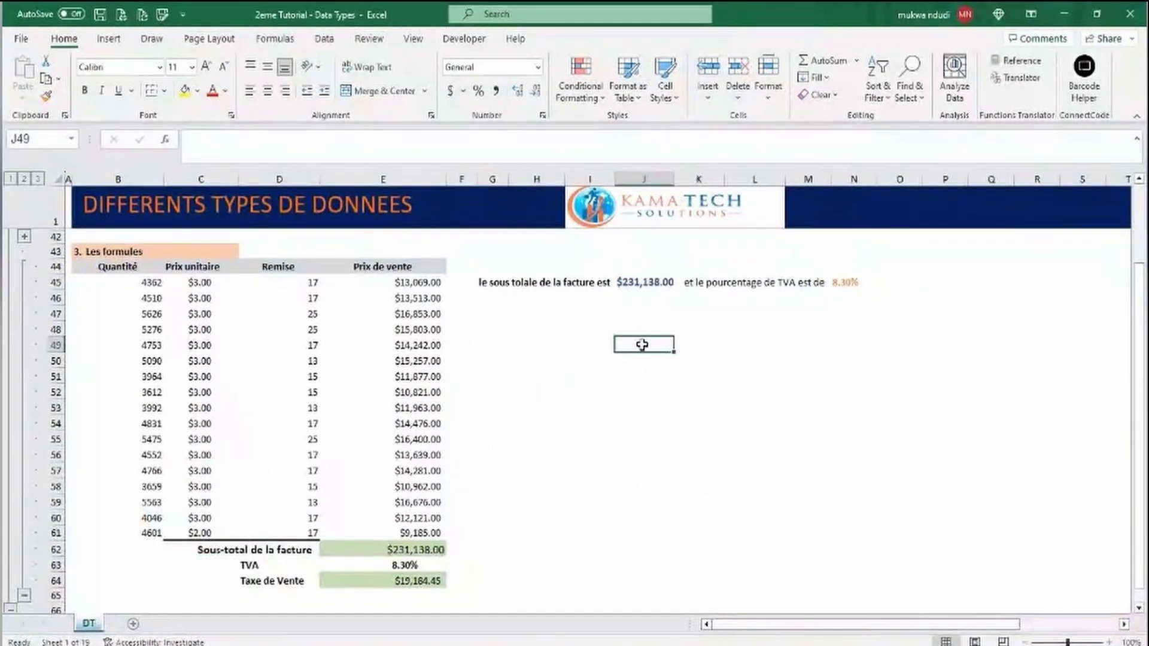
- Enter the constant formula =75+25+100-38 in cell J49
text(=)
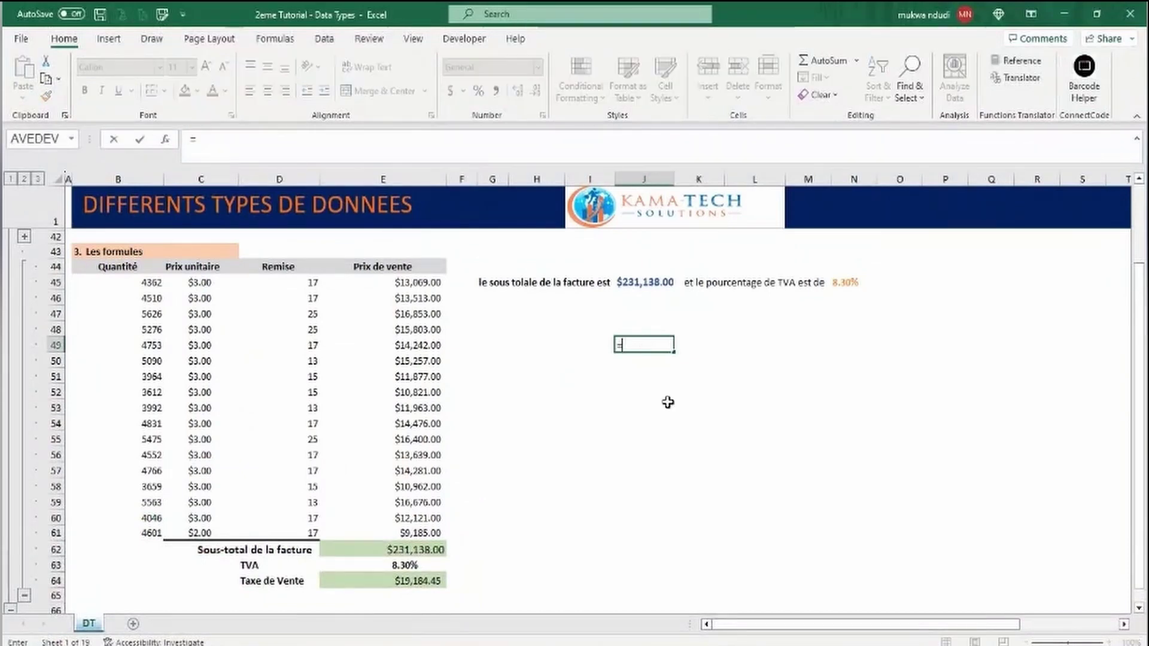
text(75+)
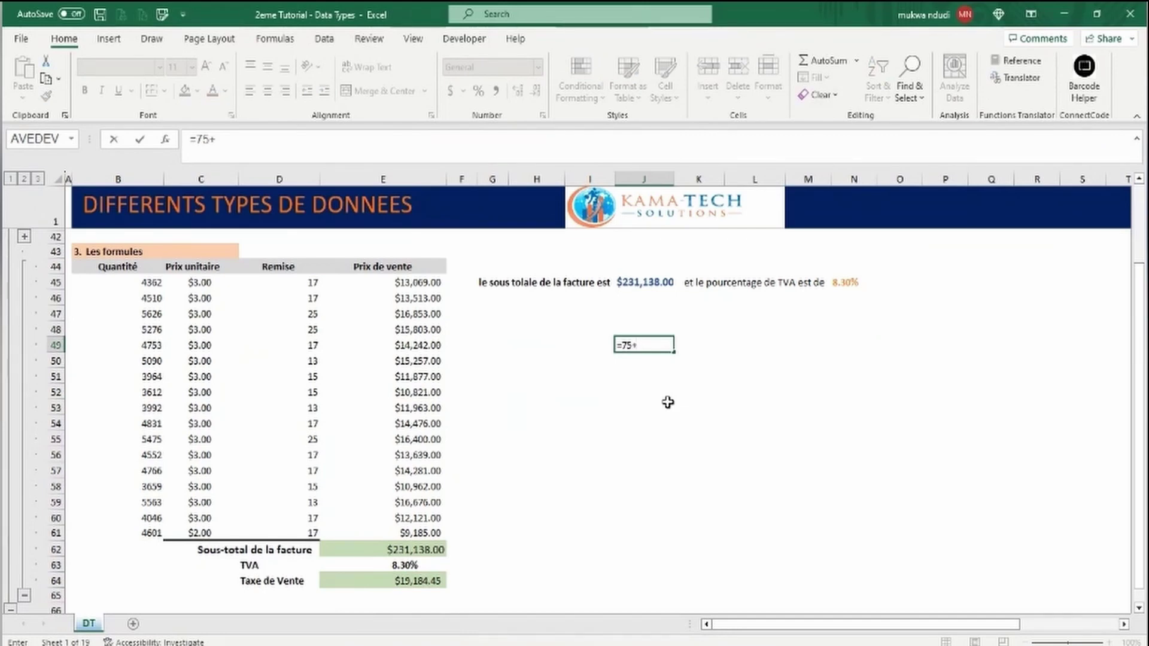
text(25+100-38)
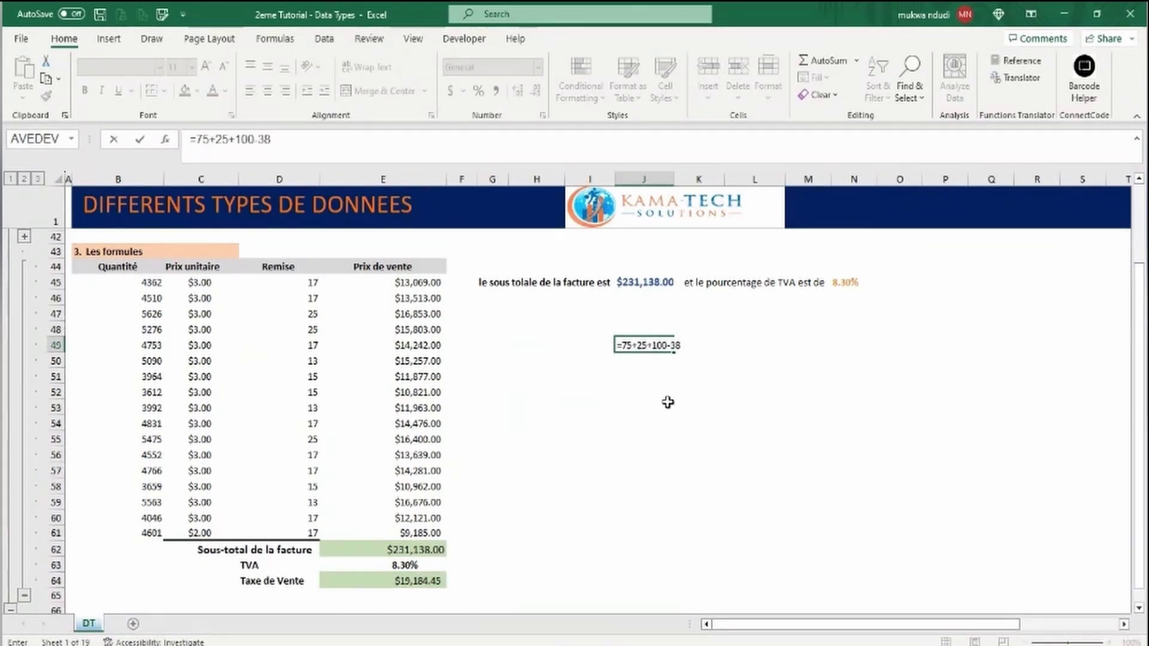
key(Return)
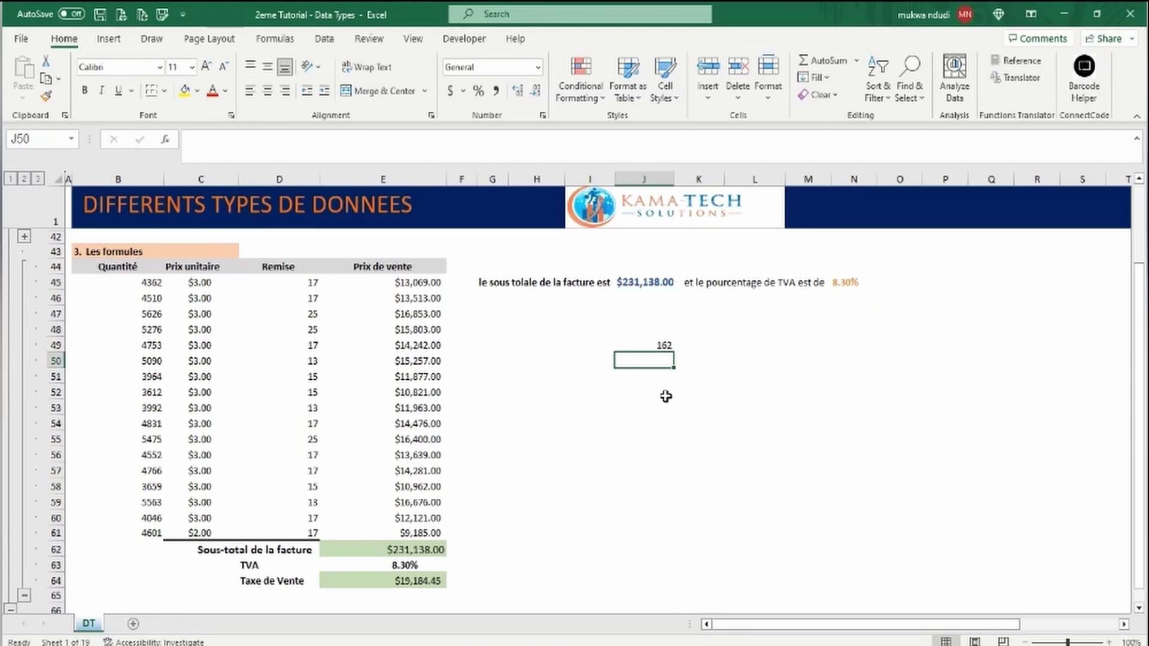
- Examine the Remise value in D45 and the cell references in the Prix de vente formula in E45
click(227, 283)
click(272, 284)
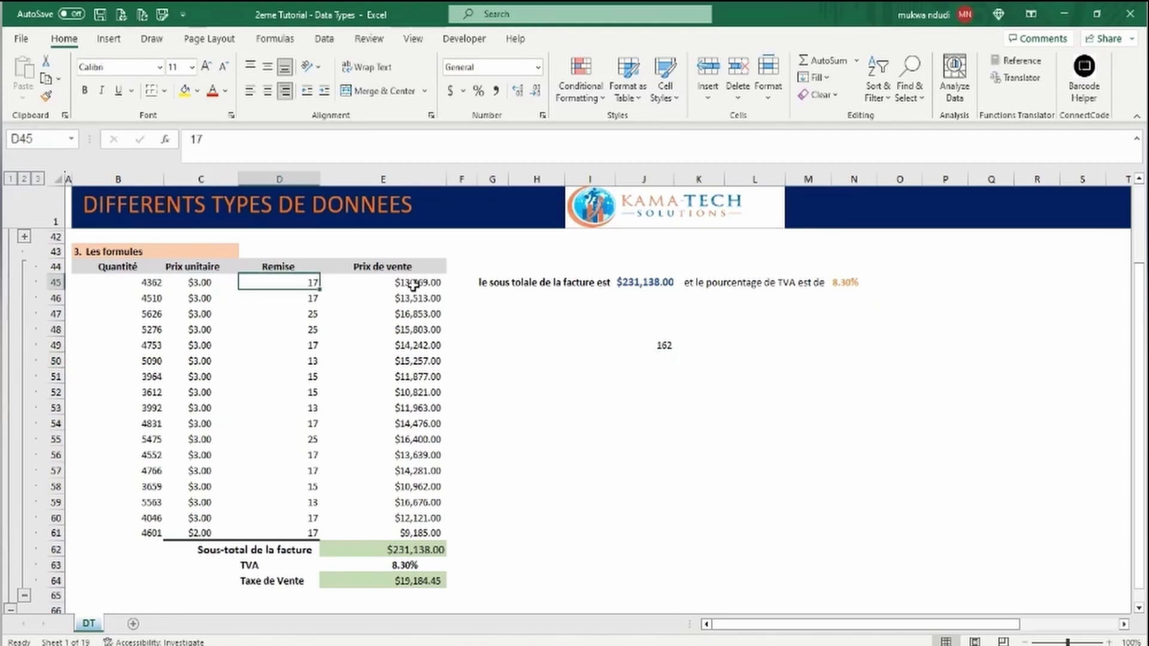
double_click(412, 284)
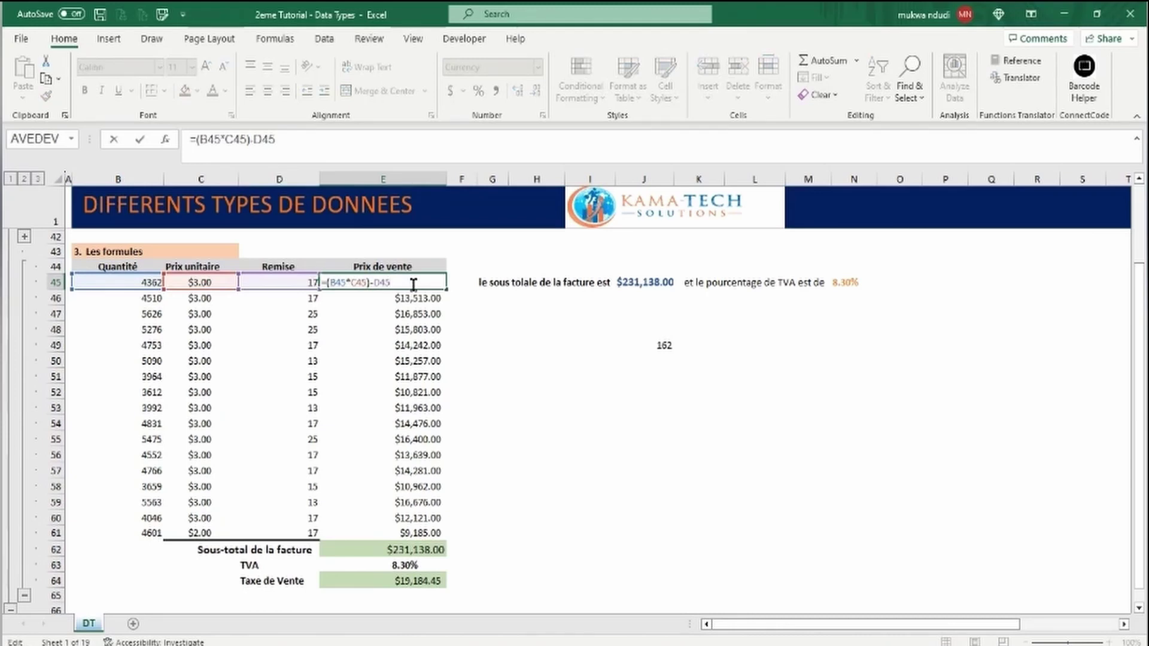
key(Return)
- Set the Remise values in D47, D48 and D55 to 13 and collapse the Les formules section
click(308, 316)
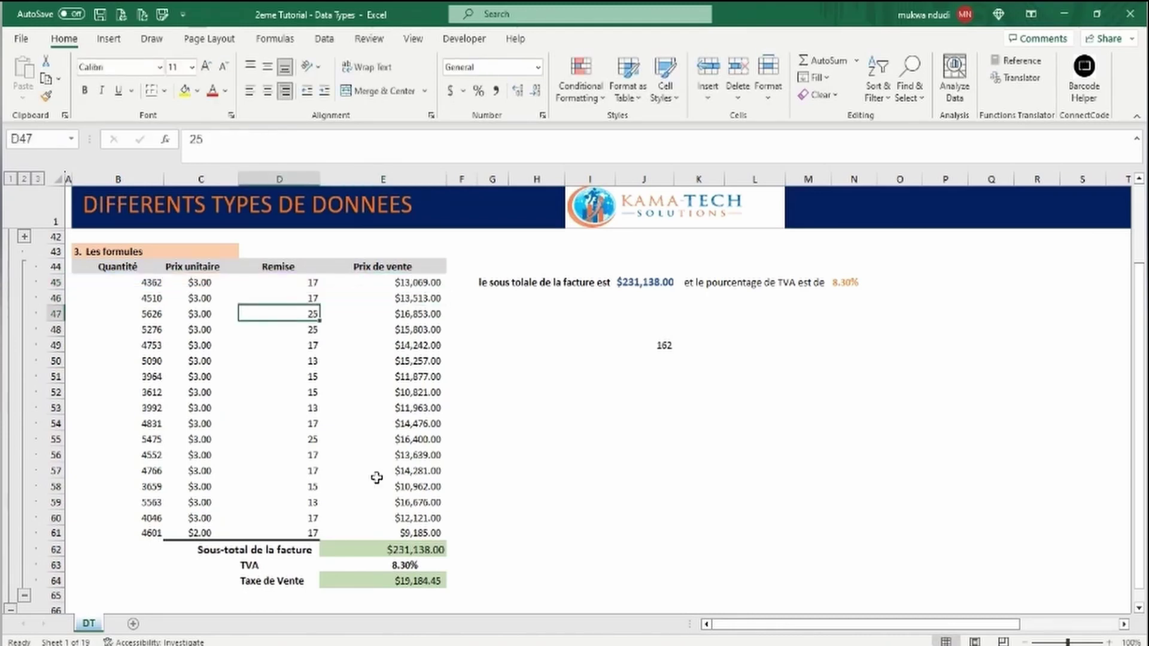
text(13)
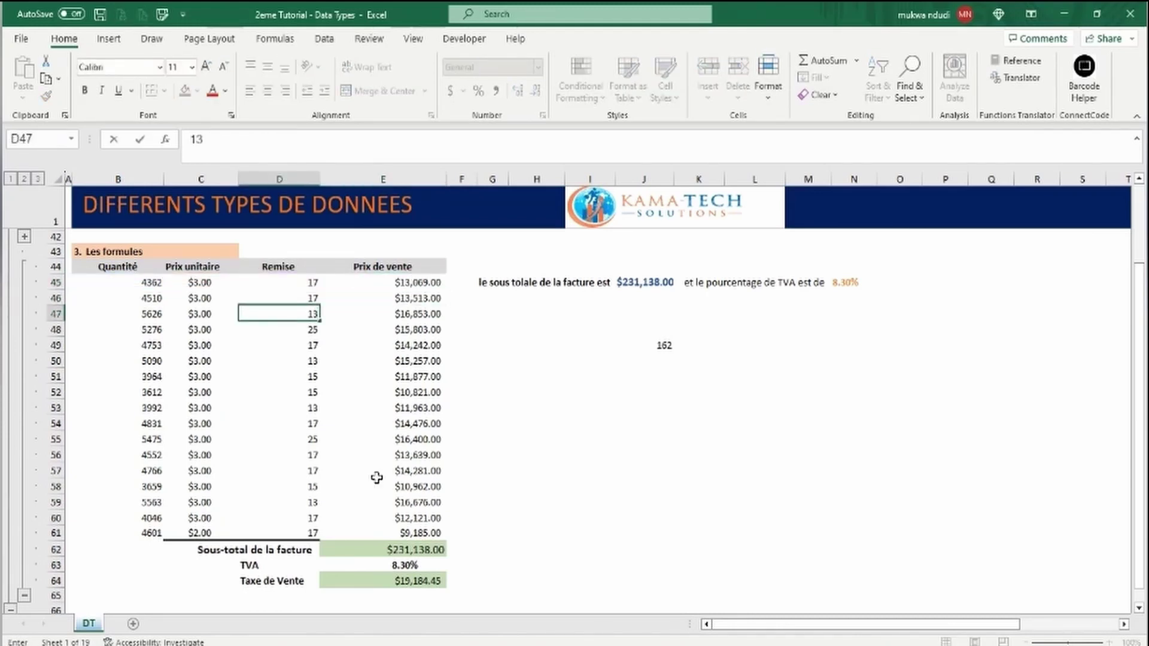
key(Return)
text(13)
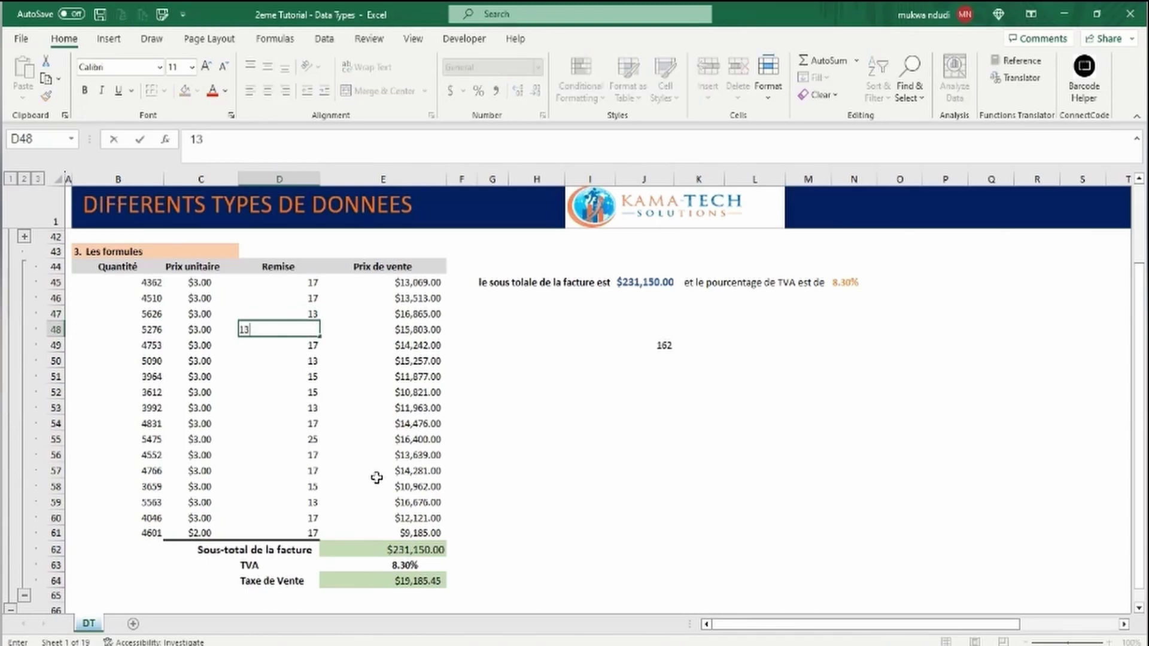
key(Return)
click(315, 437)
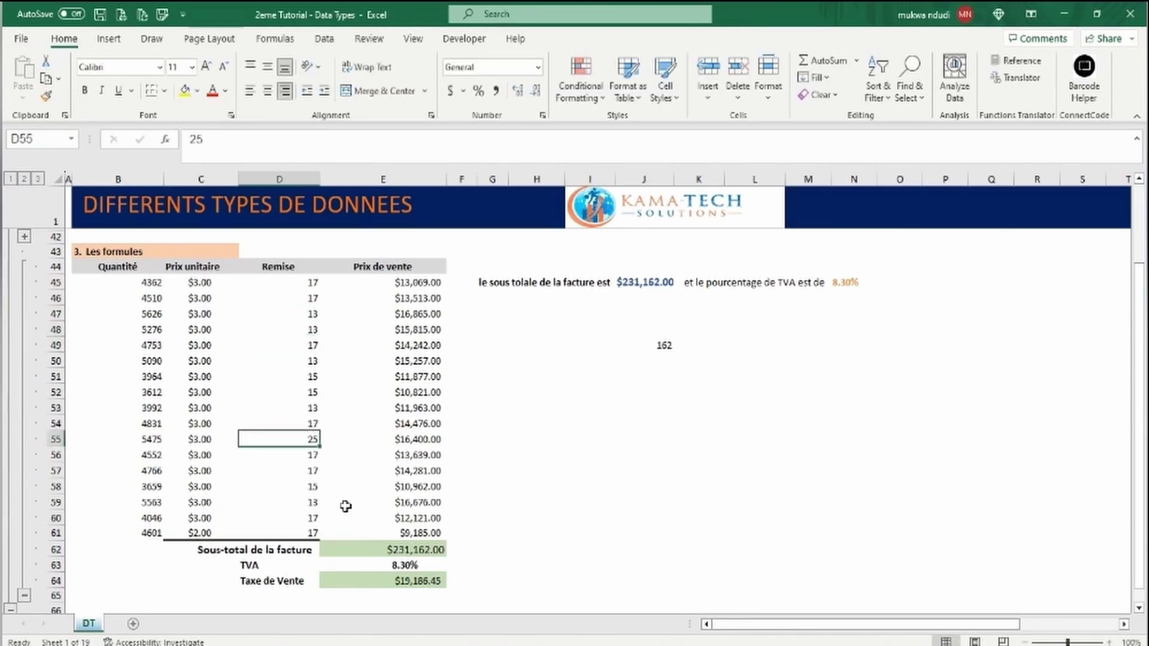
text(13)
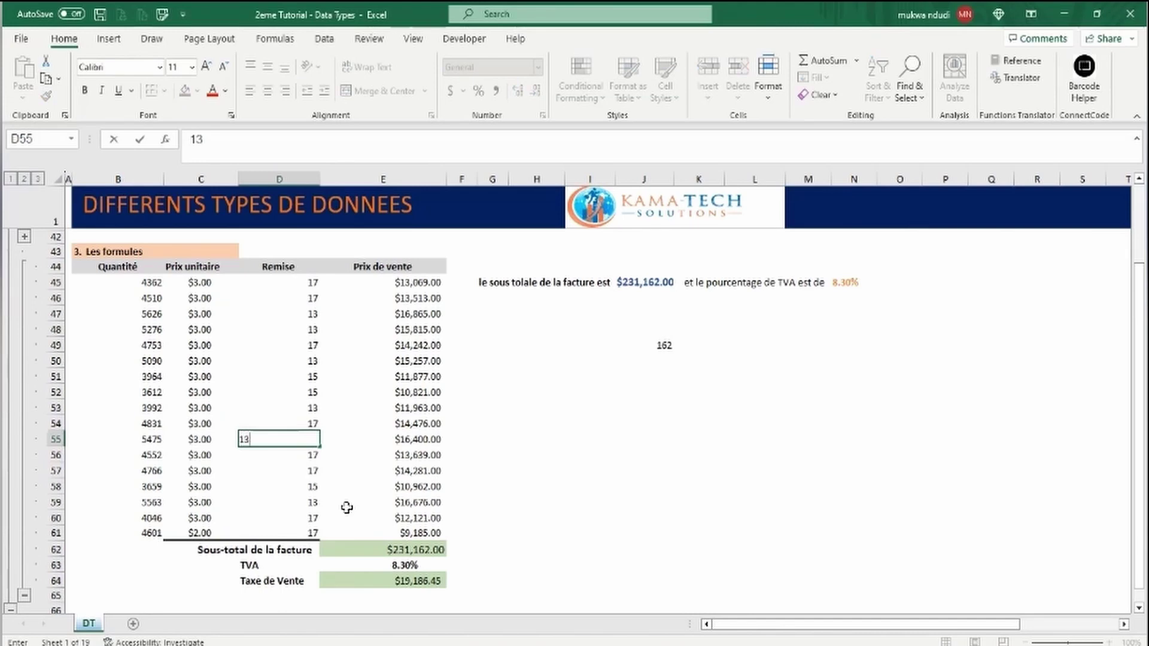
key(Return)
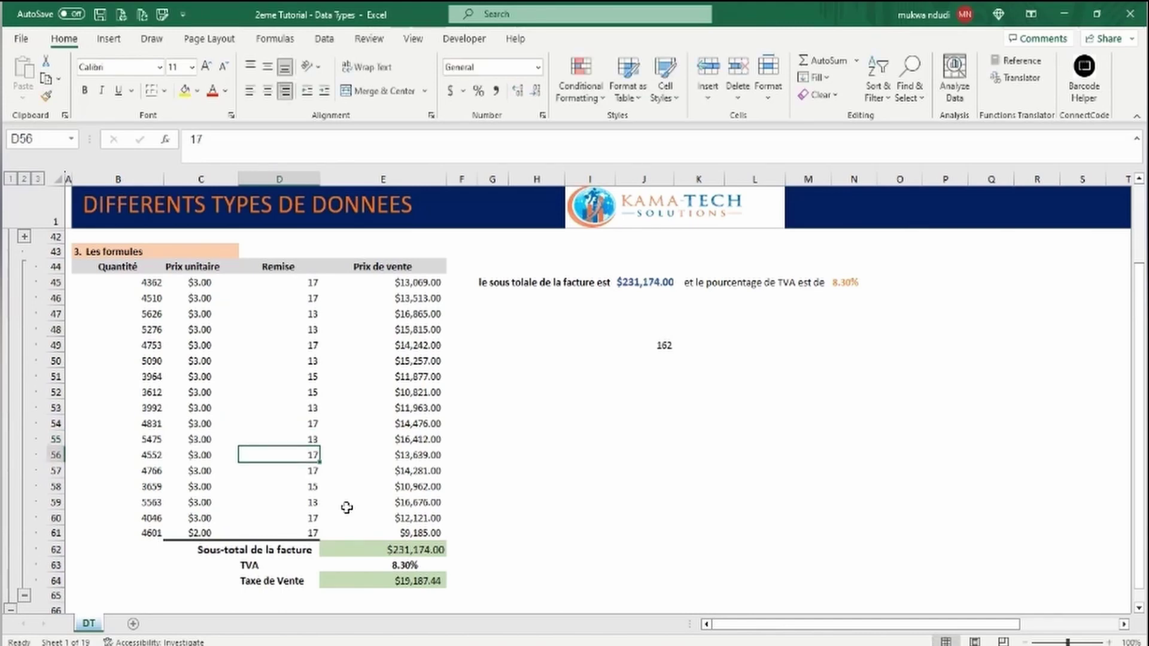
click(66, 199)
click(24, 595)
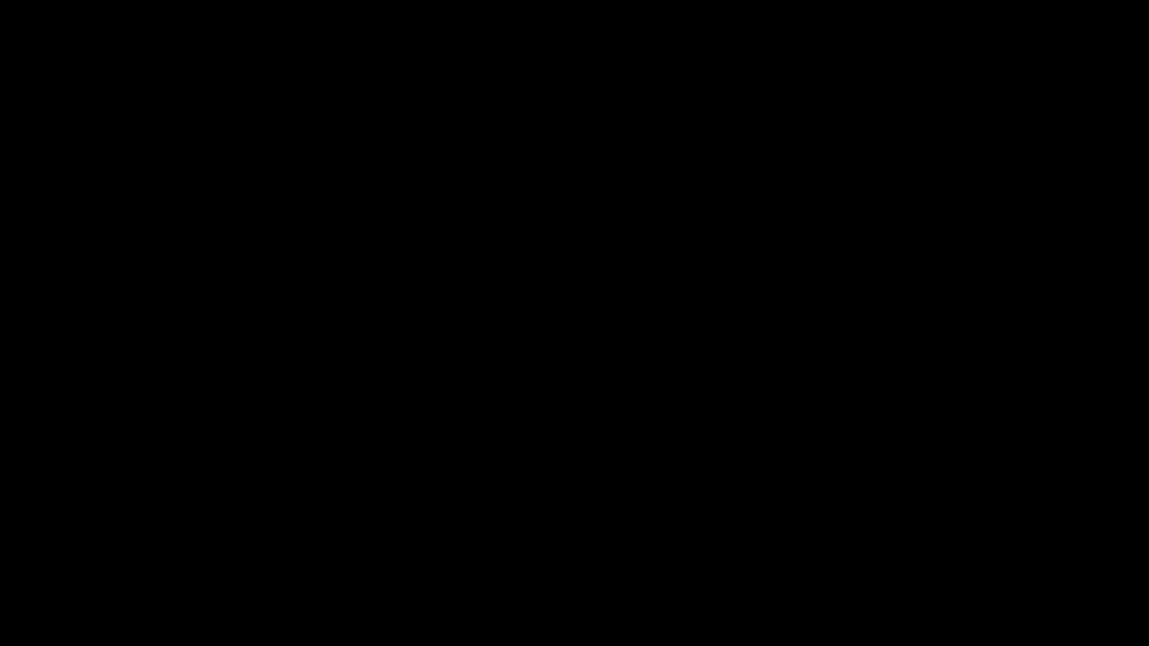
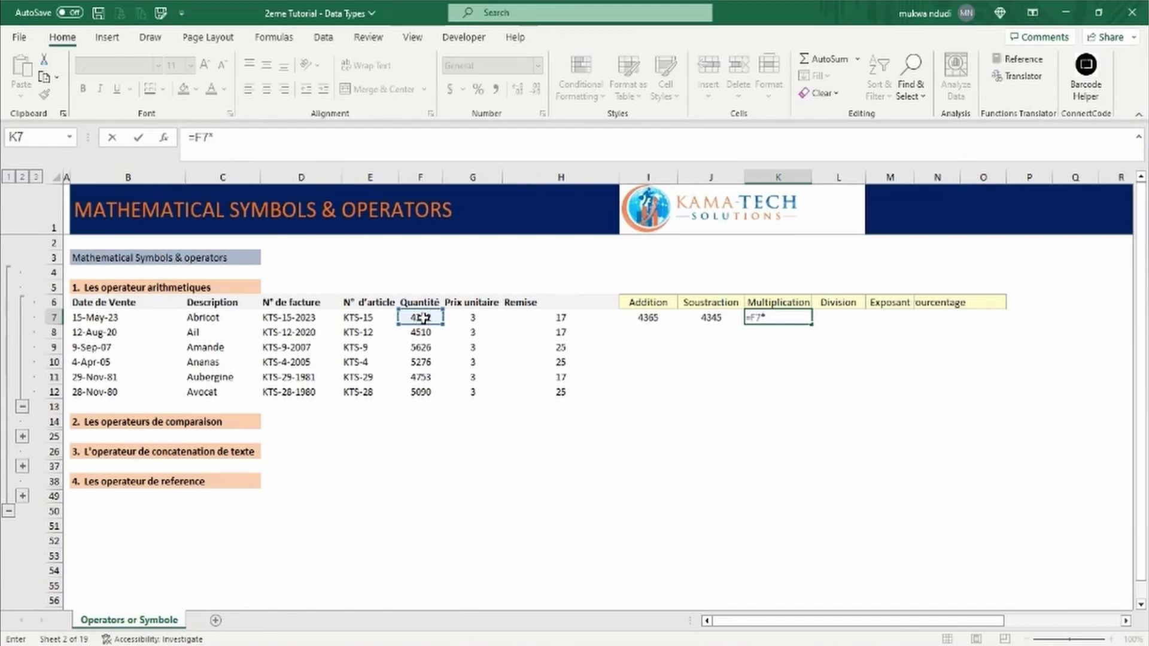
- Finish the Multiplication formula =F7*G7 in K7 and enter the Division formula =F7/H7 in L7
click(472, 319)
key(Return)
click(828, 317)
text(=)
click(421, 317)
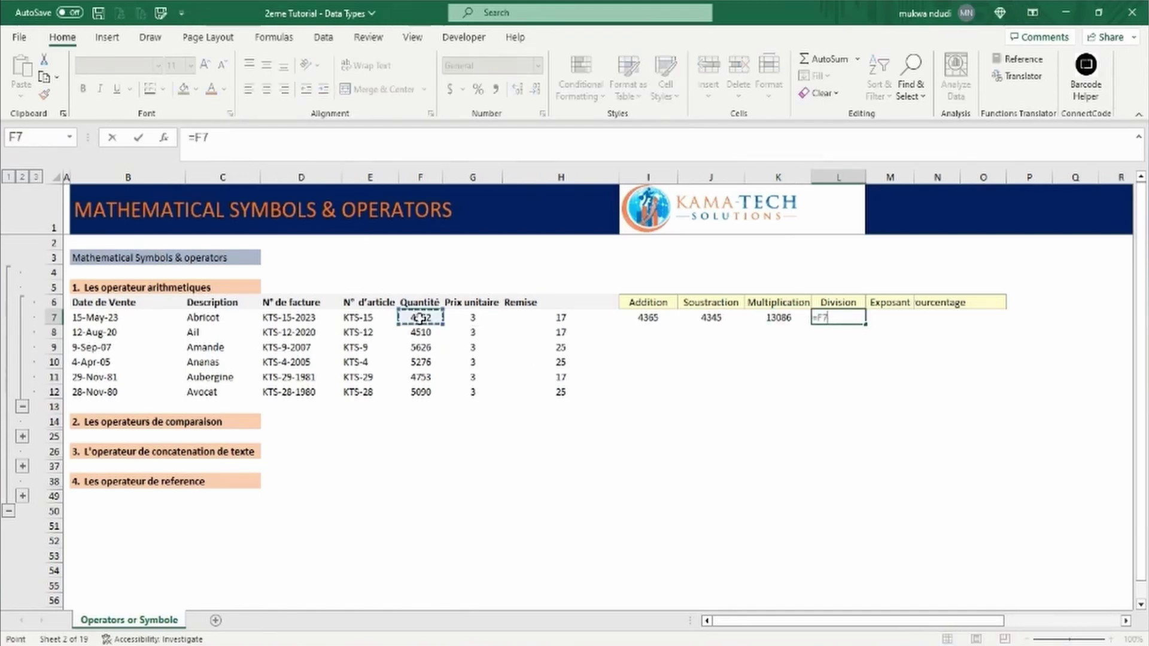
text(/)
click(561, 319)
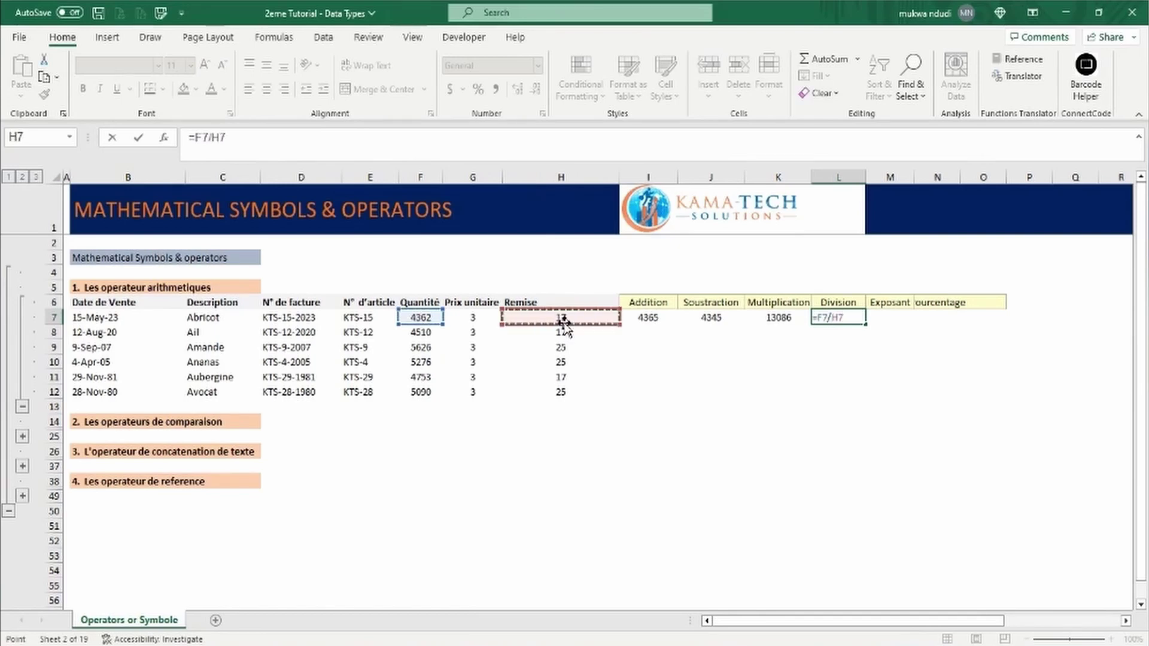
key(Return)
- Enter the Exposant formula =G7^2 in M7 to square the first row's Prix unitaire
click(890, 318)
text(=)
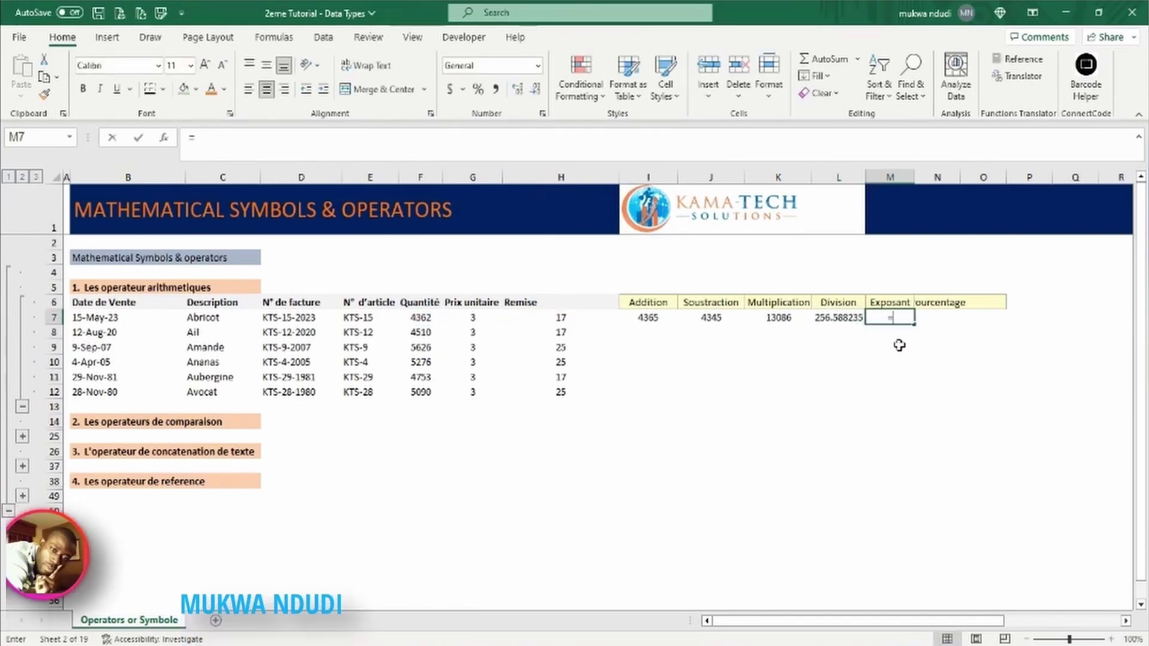
click(473, 317)
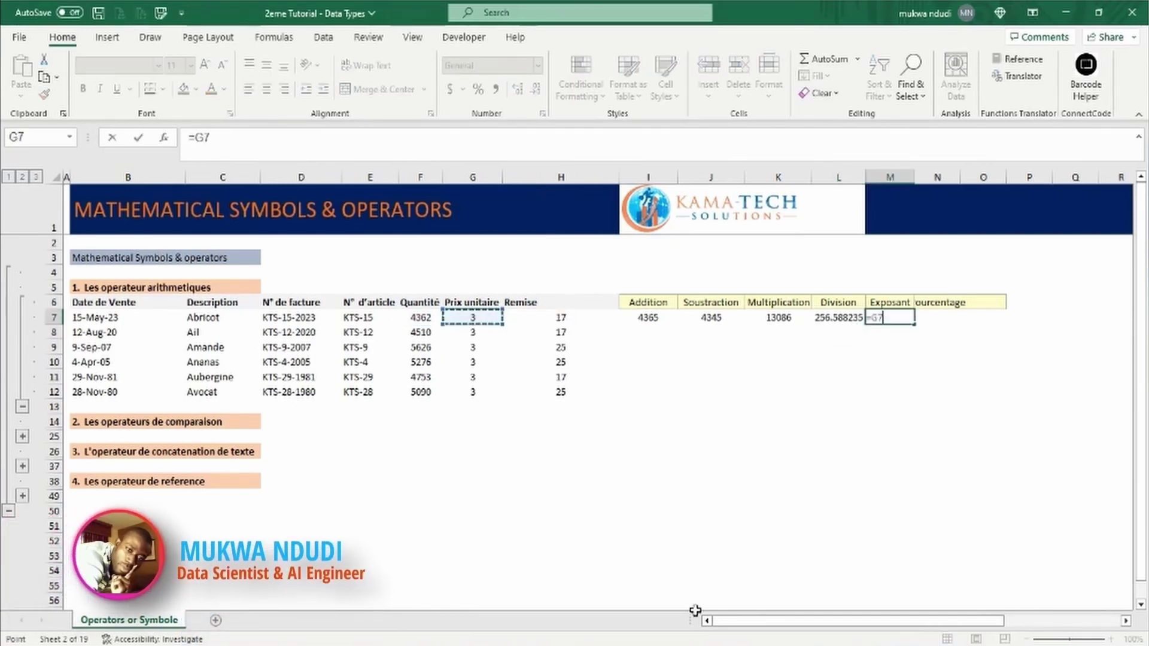
text(^2)
key(Return)
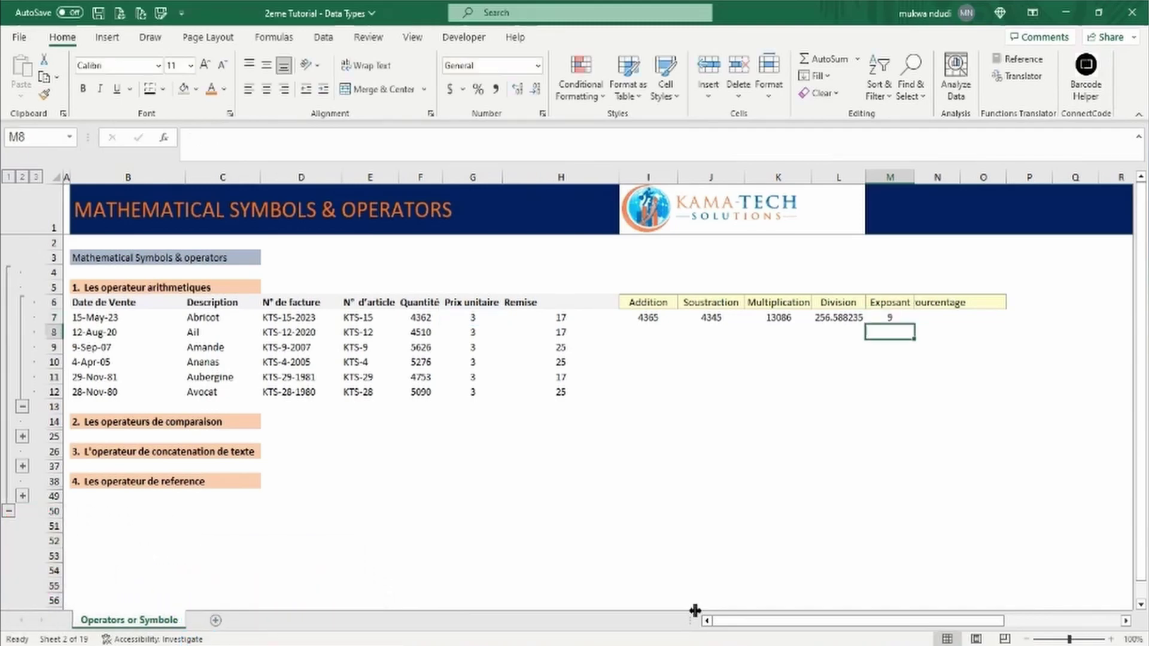
- Widen column N so the whole Pourcentage heading fits
click(954, 301)
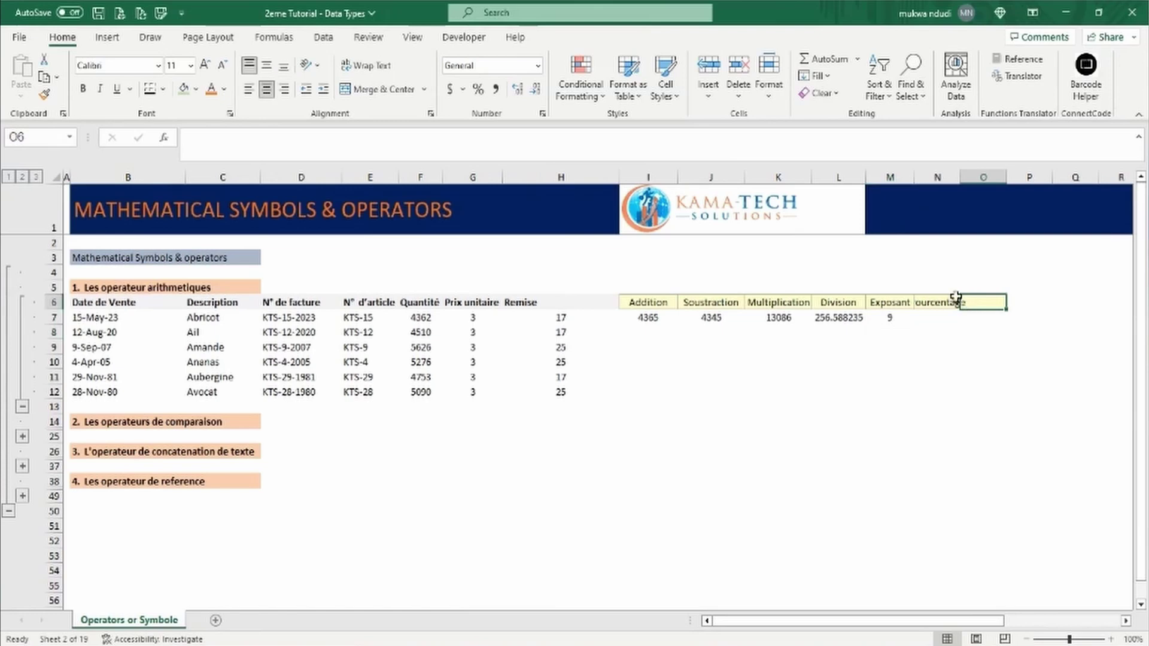
drag(961, 179, 975, 179)
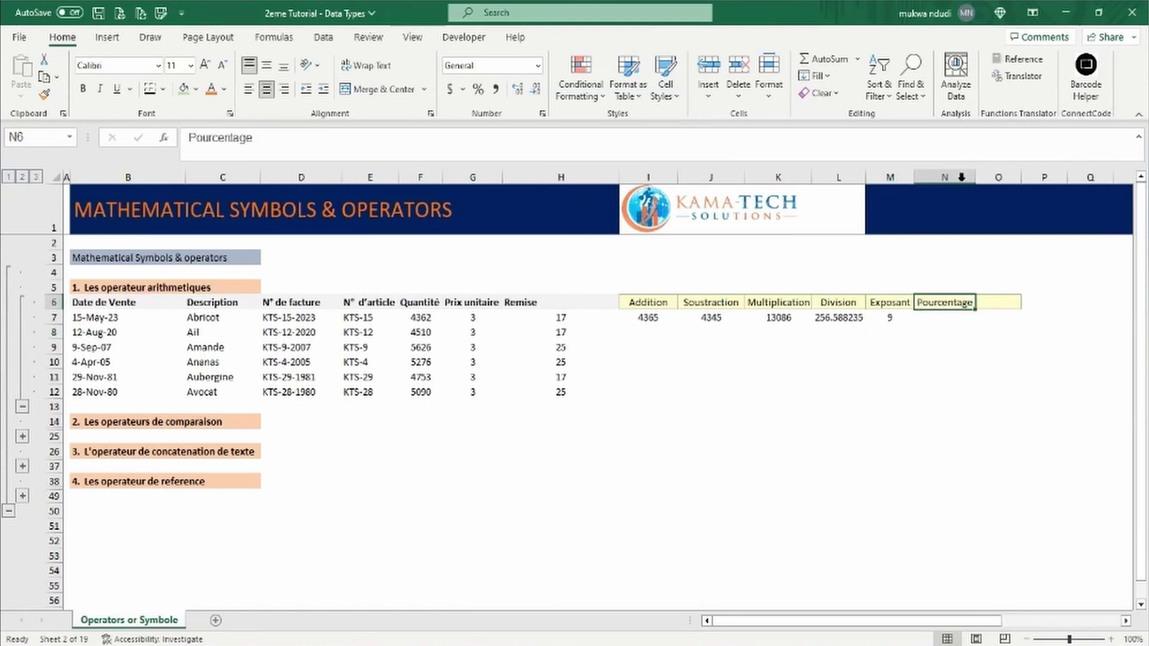
click(951, 319)
text(0)
key(Delete)
key(ctrl+Return)
key(Delete)
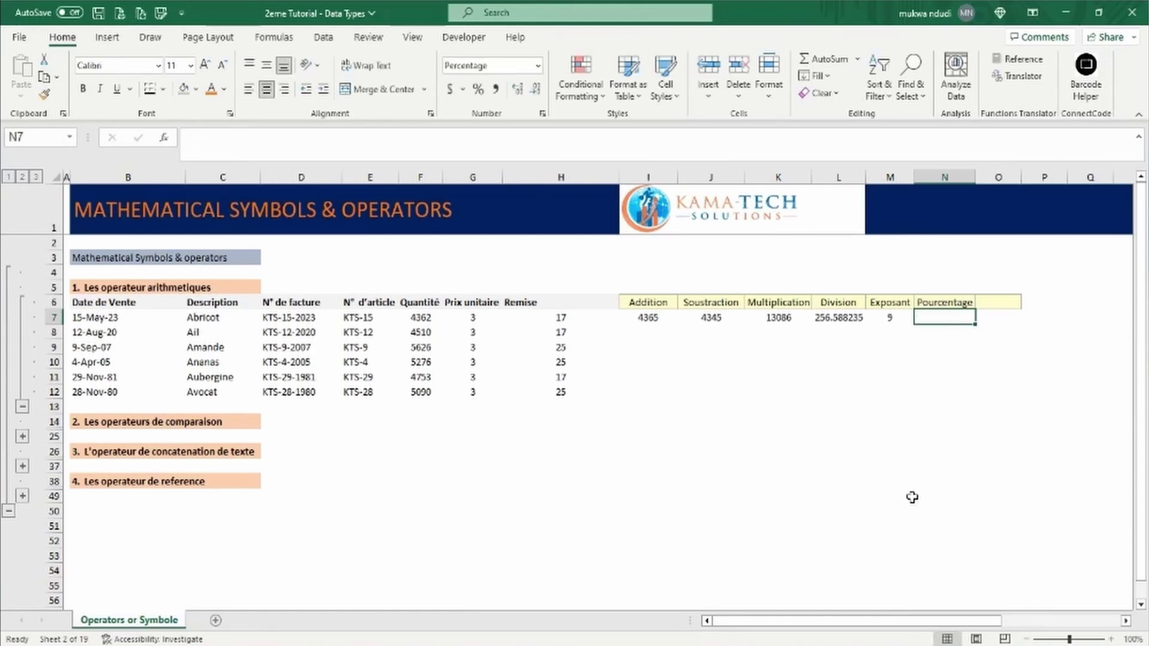
- Enter 8.3% in N7 shown with two decimals, and collapse the arithmetic operators section
text(%8.3)
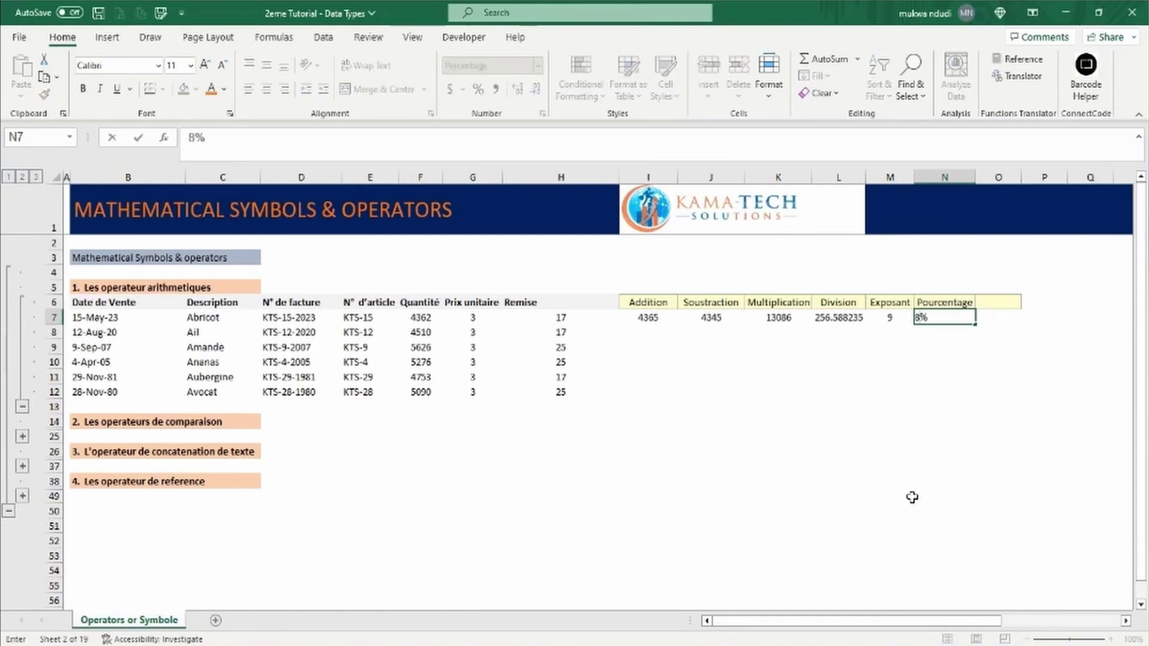
text(0)
key(ctrl+Return)
click(535, 89)
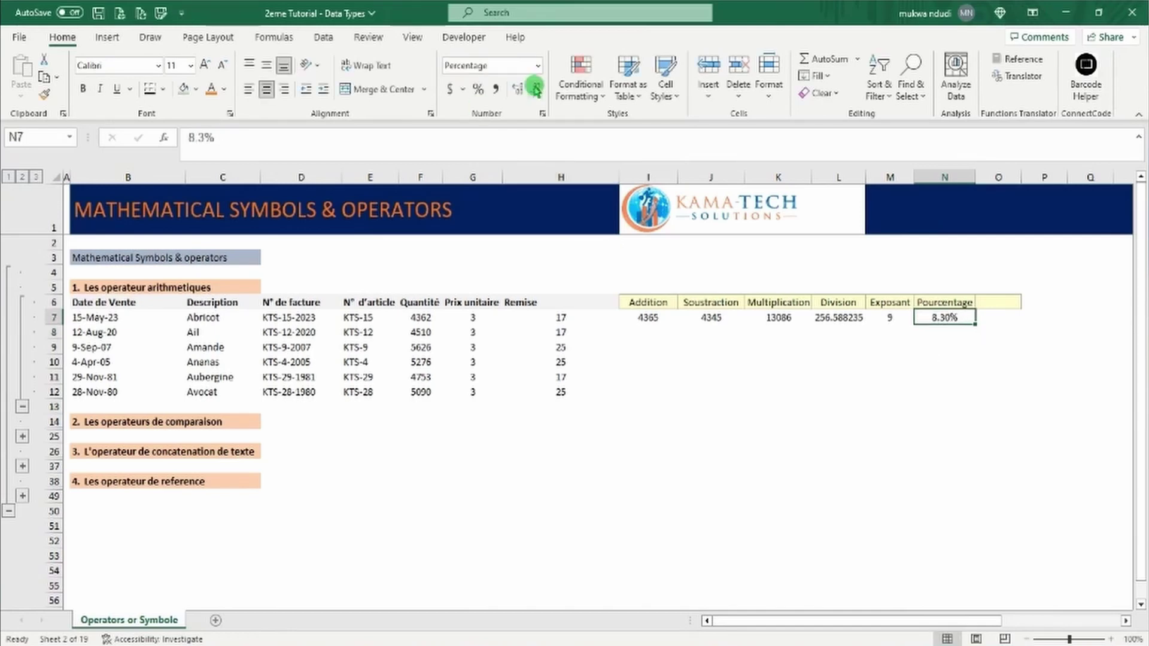
click(66, 194)
click(24, 408)
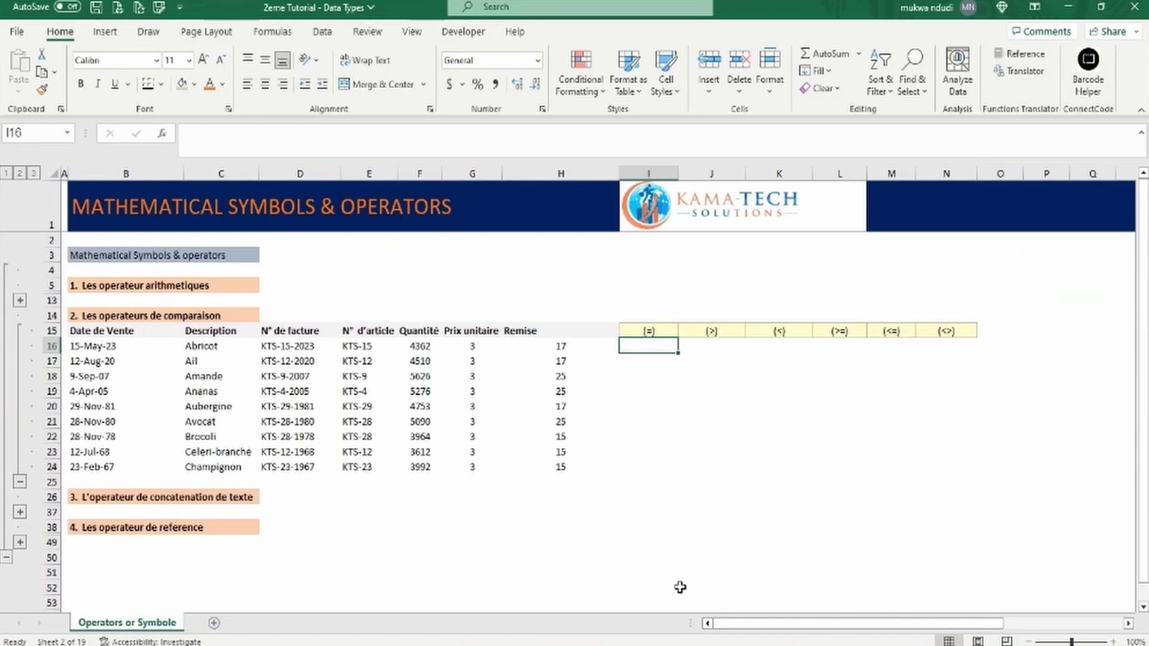
- Enter the equality comparison =(F16=G16) in I16 for the Abricot row's Quantité and Prix unitaire
text(=()
click(415, 343)
text(=)
click(471, 347)
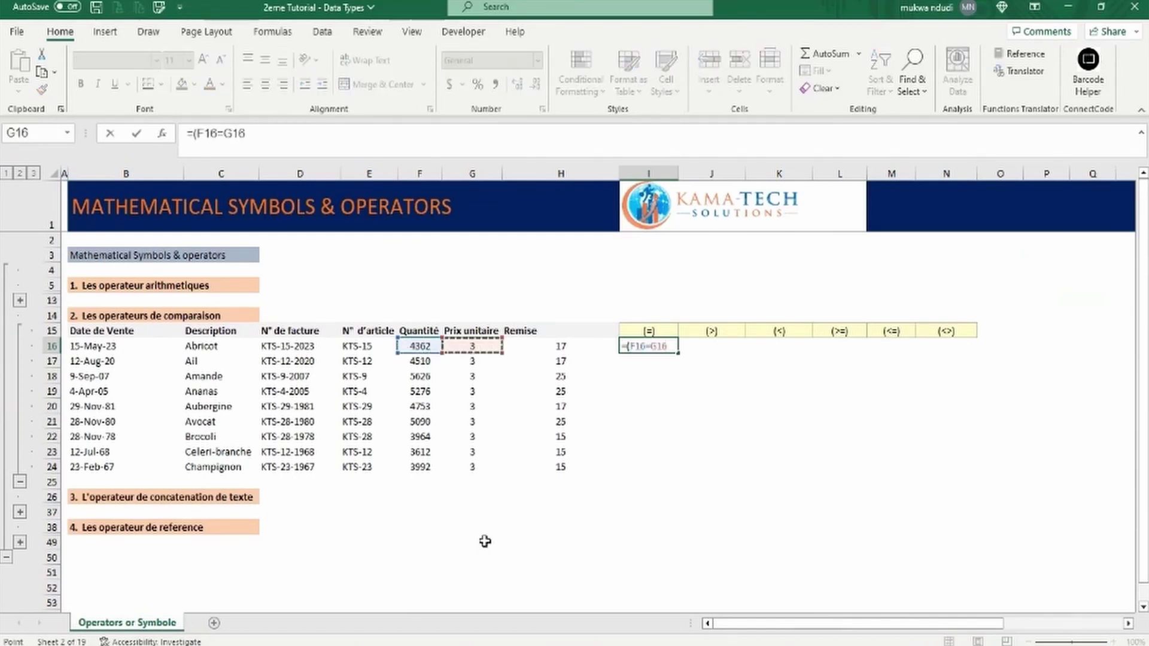
text())
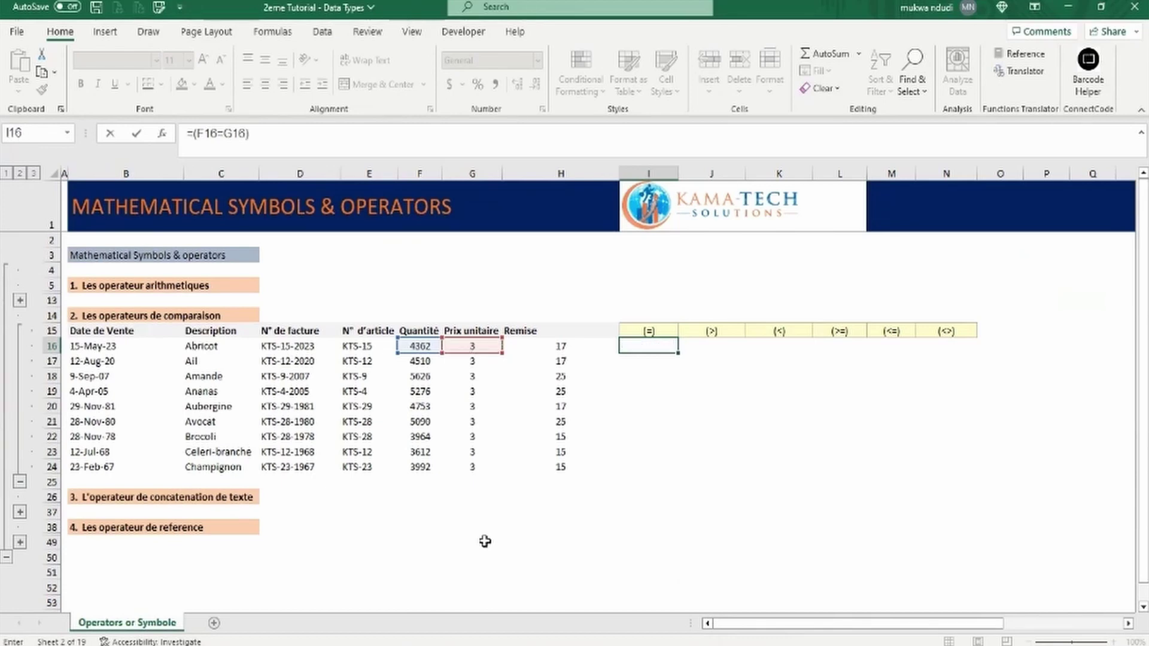
- Enter the greater-than comparison =(H16>G16) in J16 for the Abricot row's Remise and Prix unitaire
click(700, 344)
text(=()
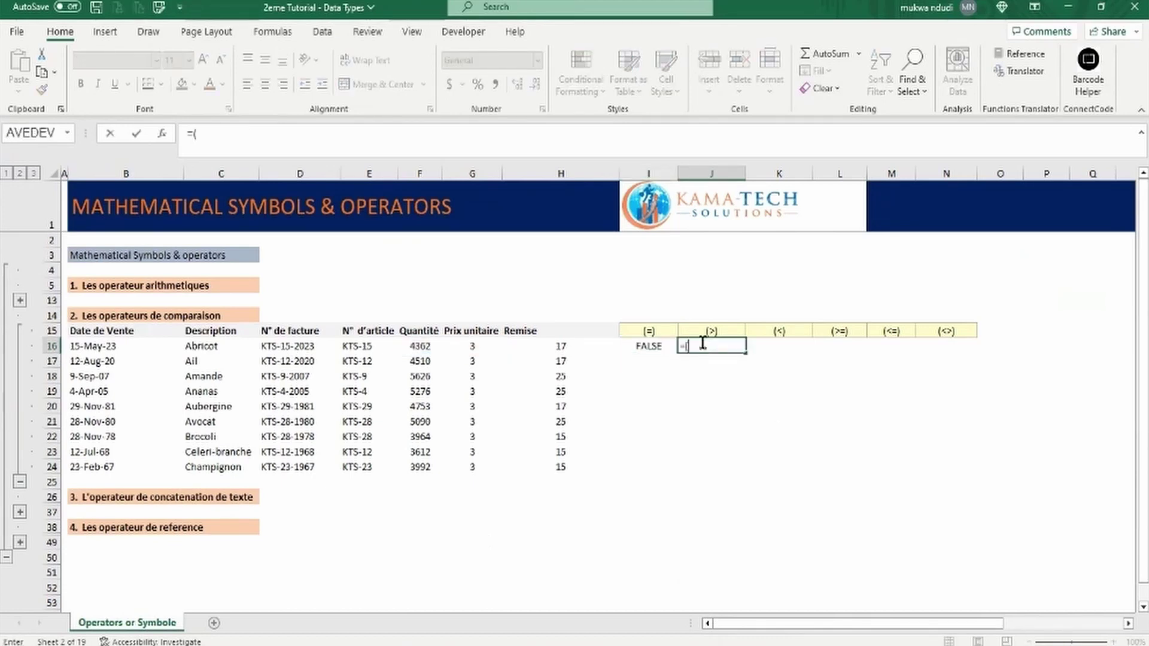
click(559, 346)
text(>)
click(472, 350)
text())
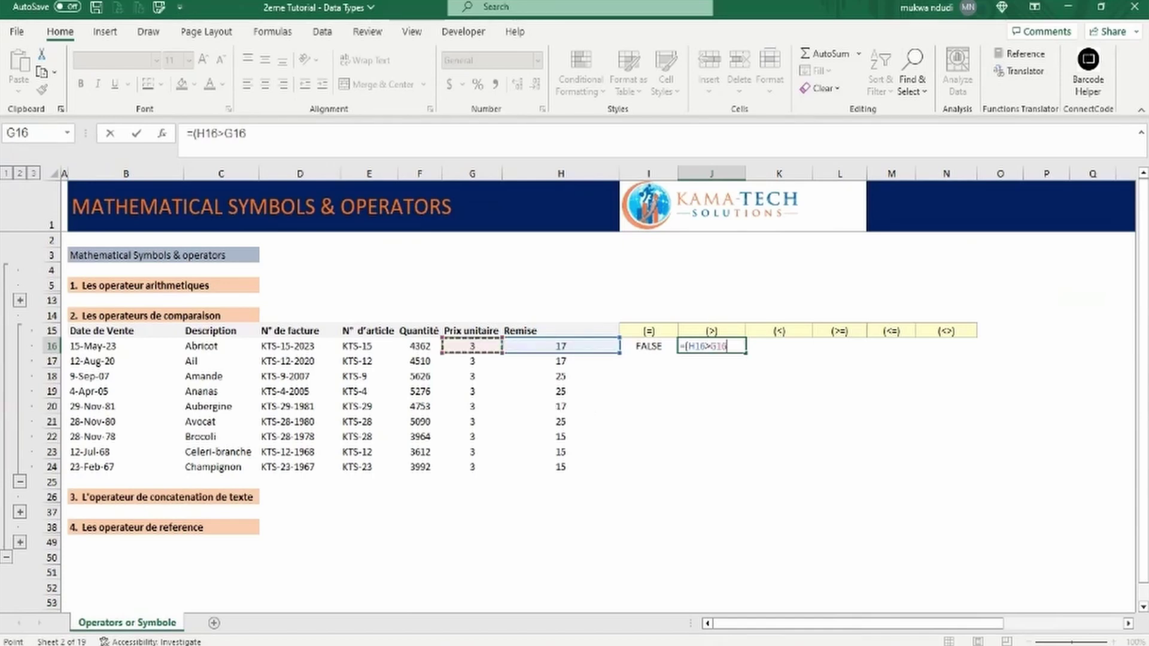
key(Return)
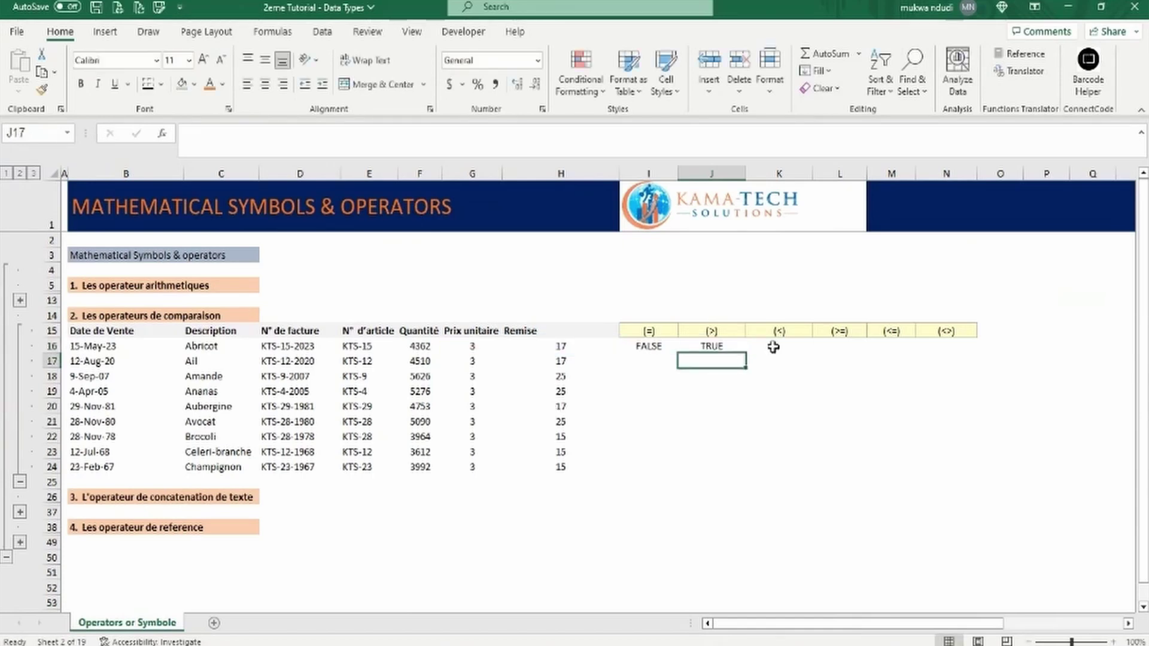
- Enter the less-than comparison =(H16<F16) in K16 for the Abricot row's Remise and Quantité
click(773, 345)
text(=()
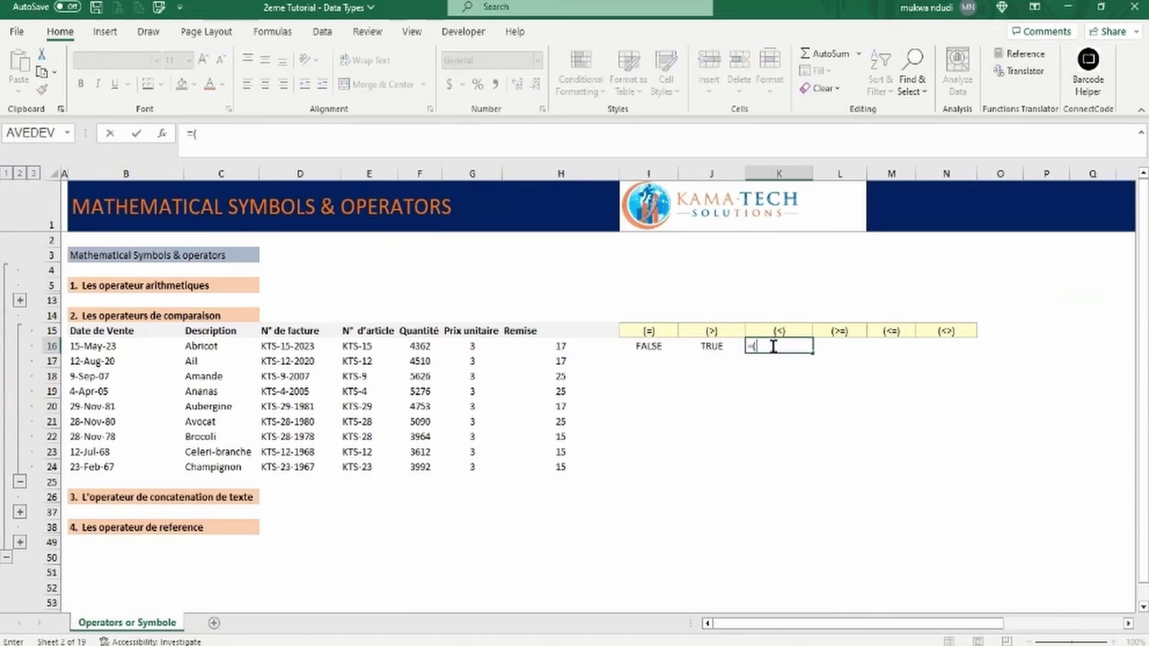
click(559, 352)
text(<)
click(415, 346)
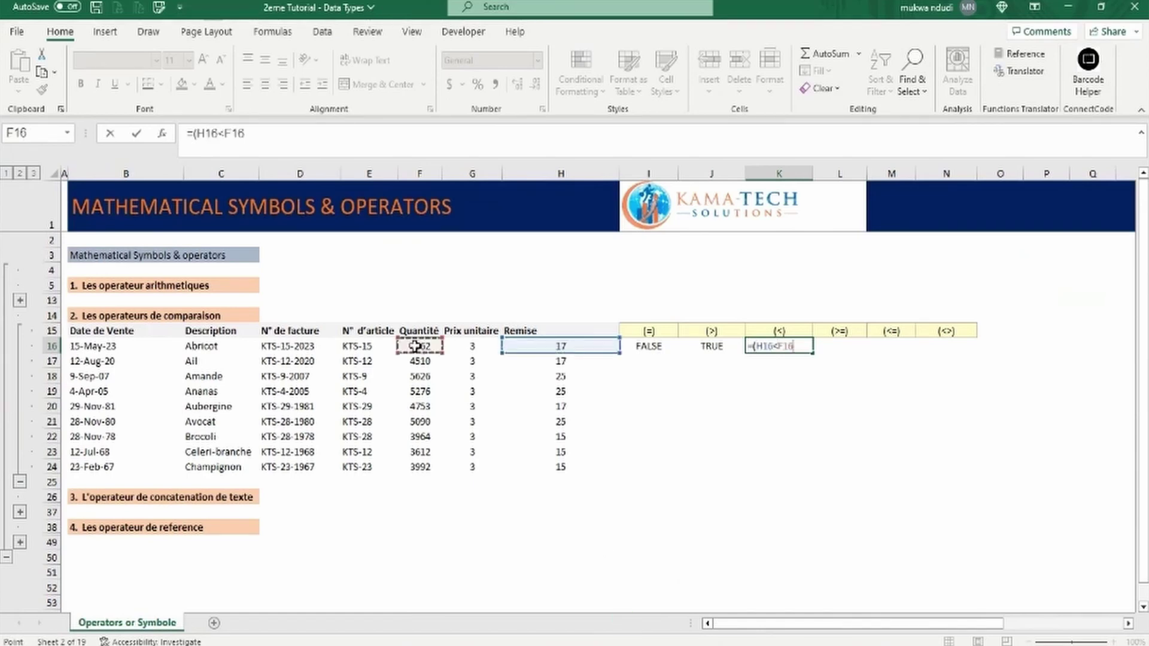
text())
key(Return)
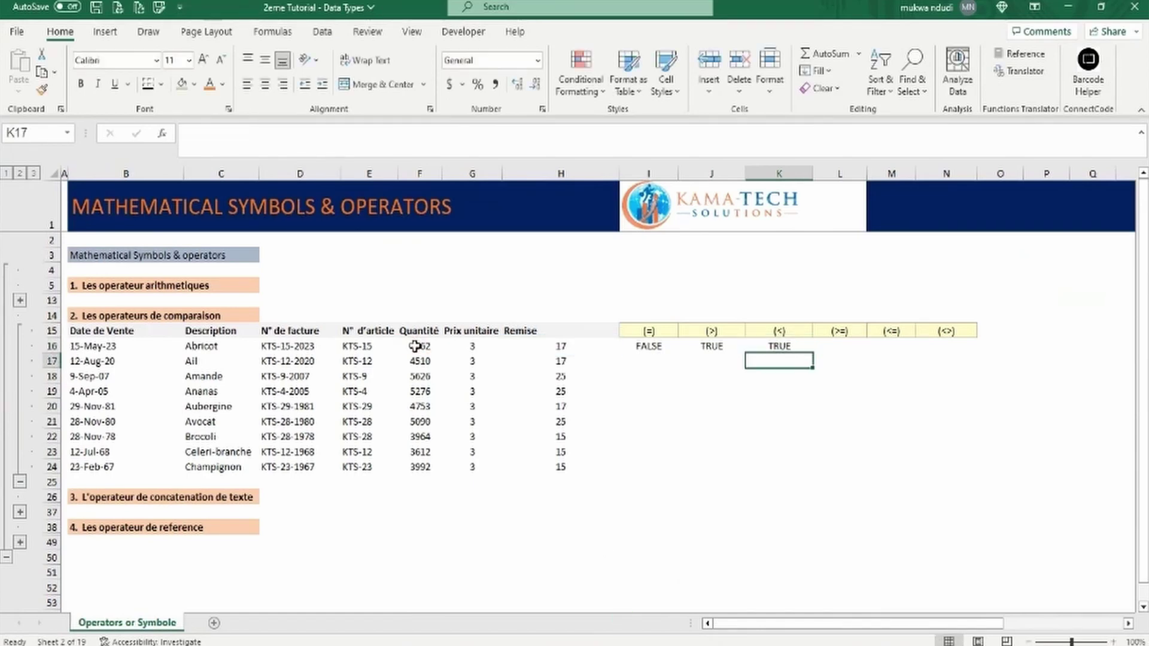
- Enter the greater-than-or-equal comparison =(H16>=F16) in L16 for the Abricot row's Remise and Quantité
click(836, 346)
text(=()
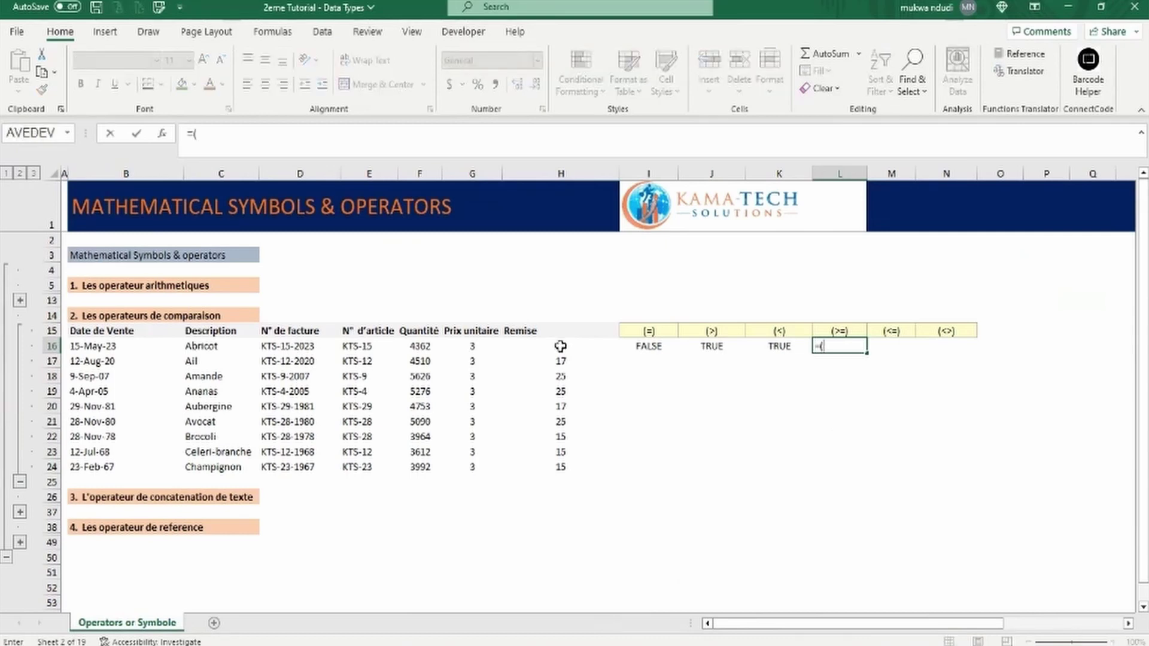
click(560, 346)
text(>=)
click(424, 350)
text())
key(Return)
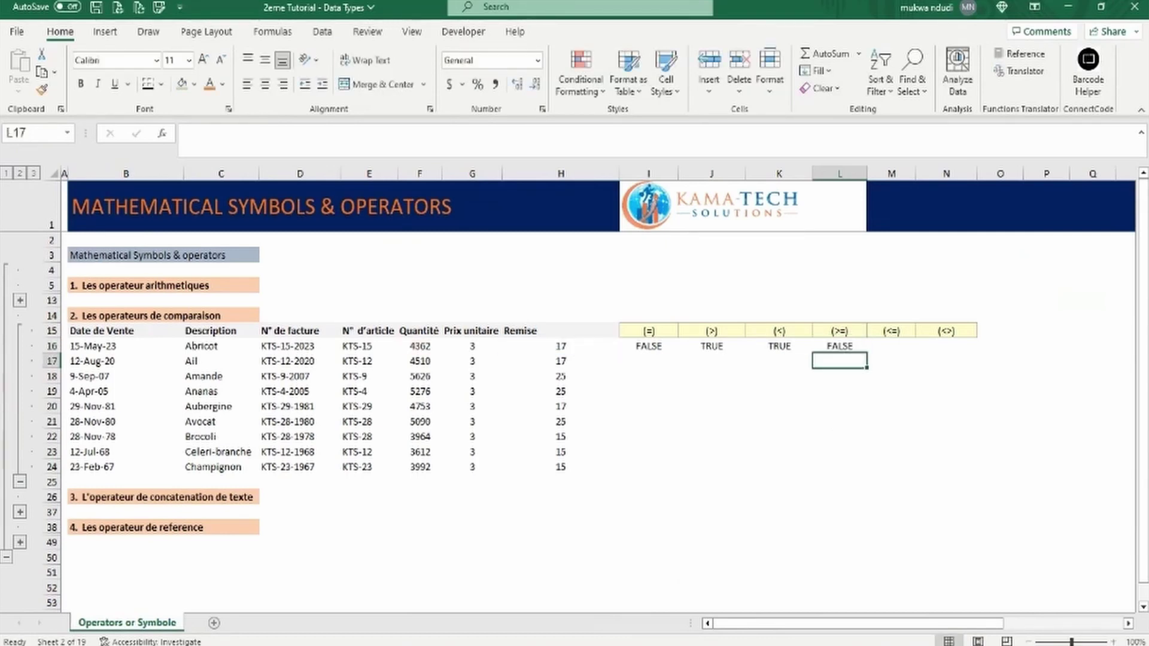
- Enter the less-than-or-equal comparison =(F16<=G16) in M16 for the Abricot row's Quantité and Prix unitaire
click(885, 348)
text(=()
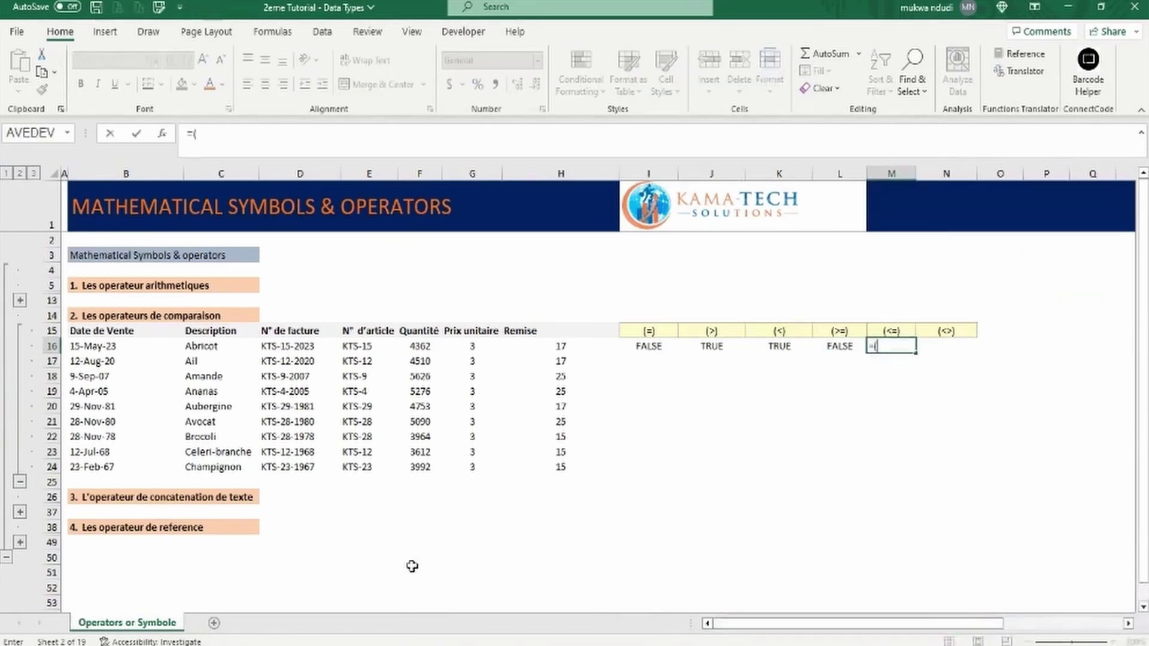
click(426, 347)
text(<=)
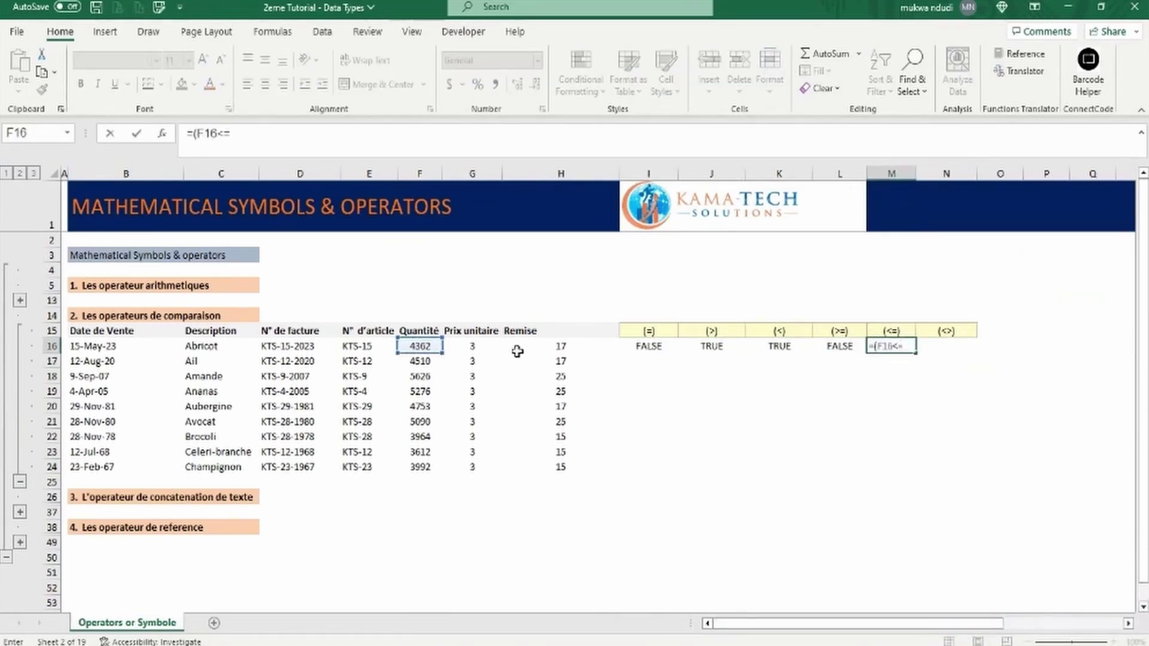
click(472, 348)
text())
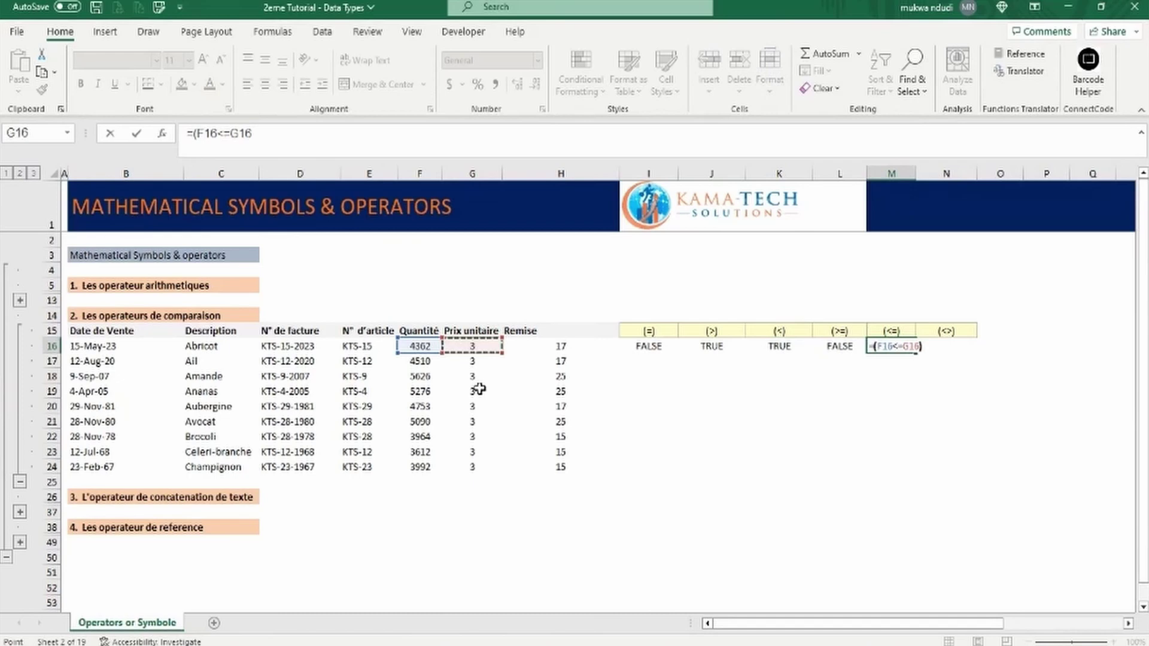
key(Return)
- Enter the not-equal comparison =(G16<>H16) in N16 and collapse the comparison operators section
click(945, 347)
text(=()
click(470, 345)
text(<>)
click(541, 350)
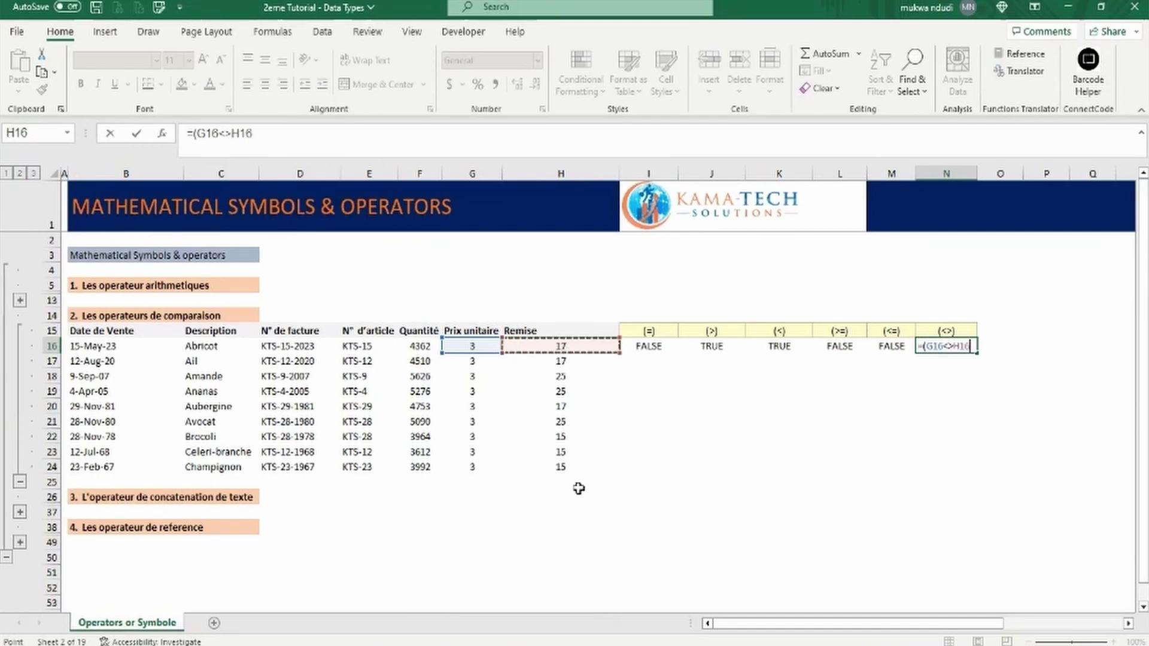
text())
key(Return)
key(ctrl+Home)
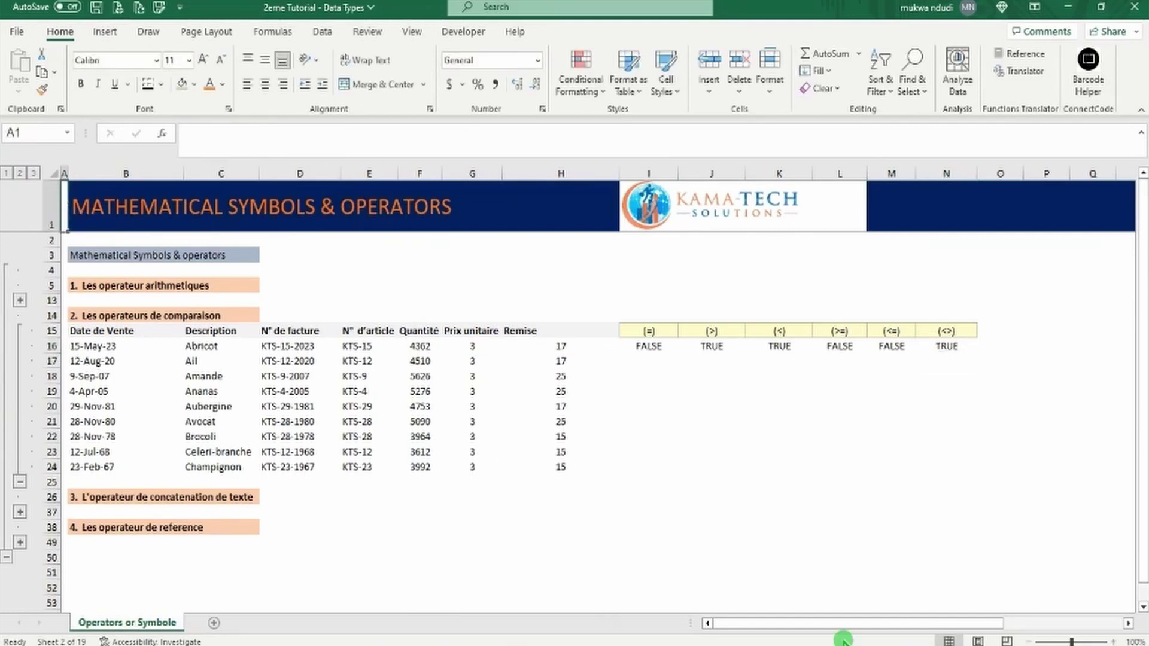
click(20, 482)
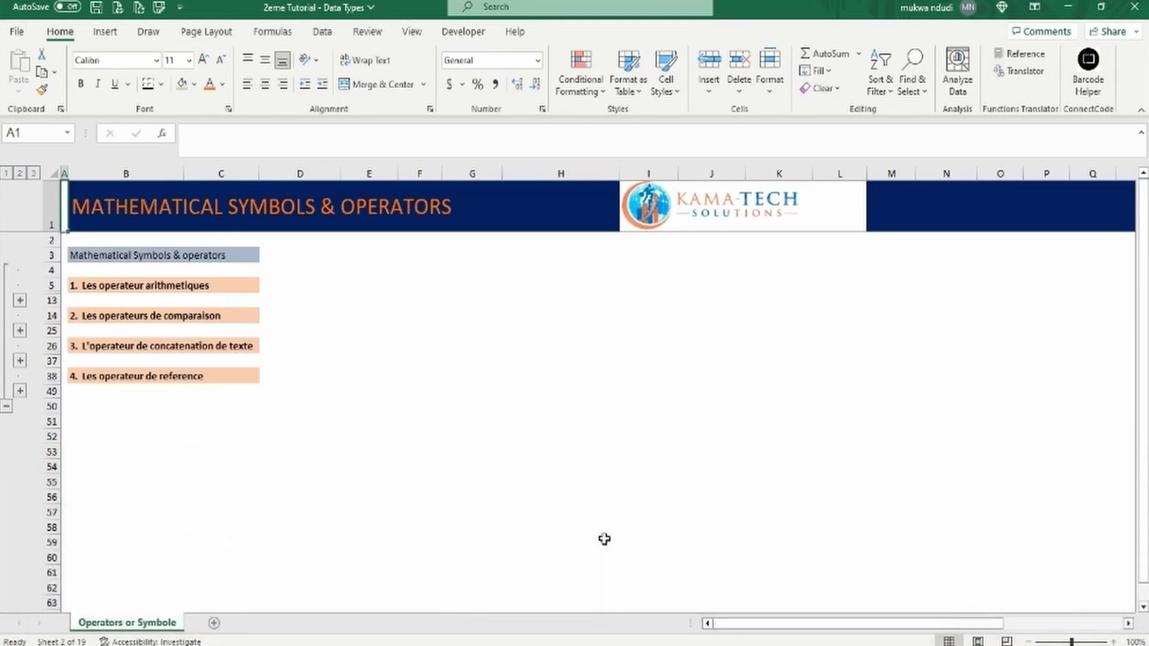
- Expand the text concatenation section and enter =B28&C28 in I28 to join the Abricot row's Date de Vente and Description
click(20, 360)
click(634, 378)
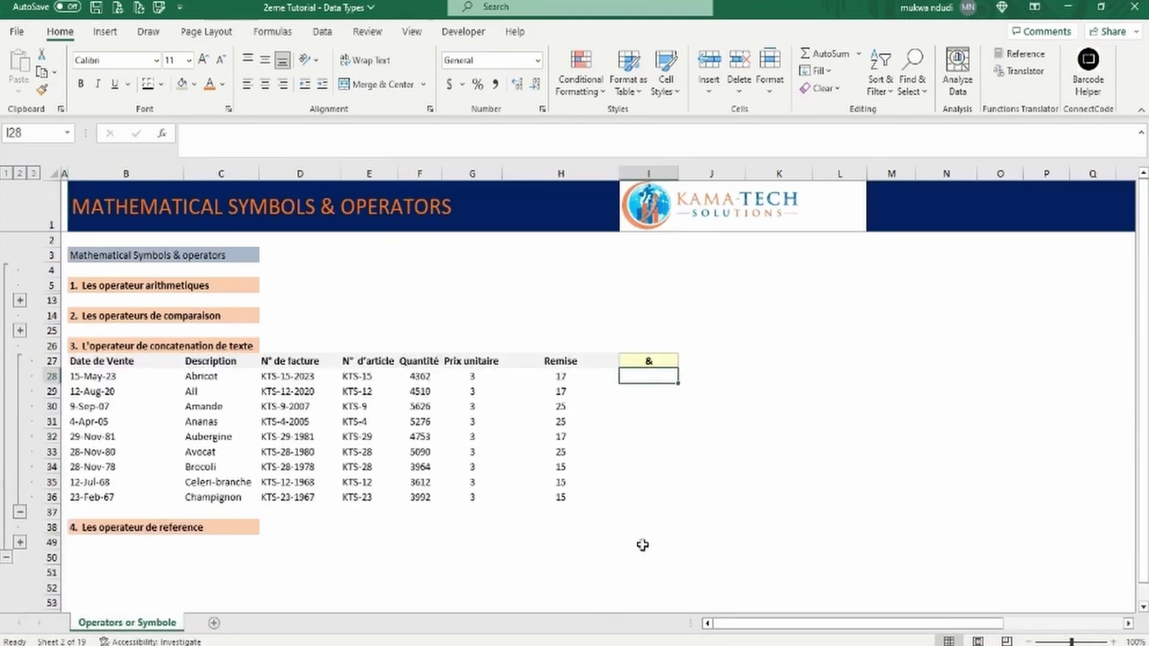
text(=)
click(96, 378)
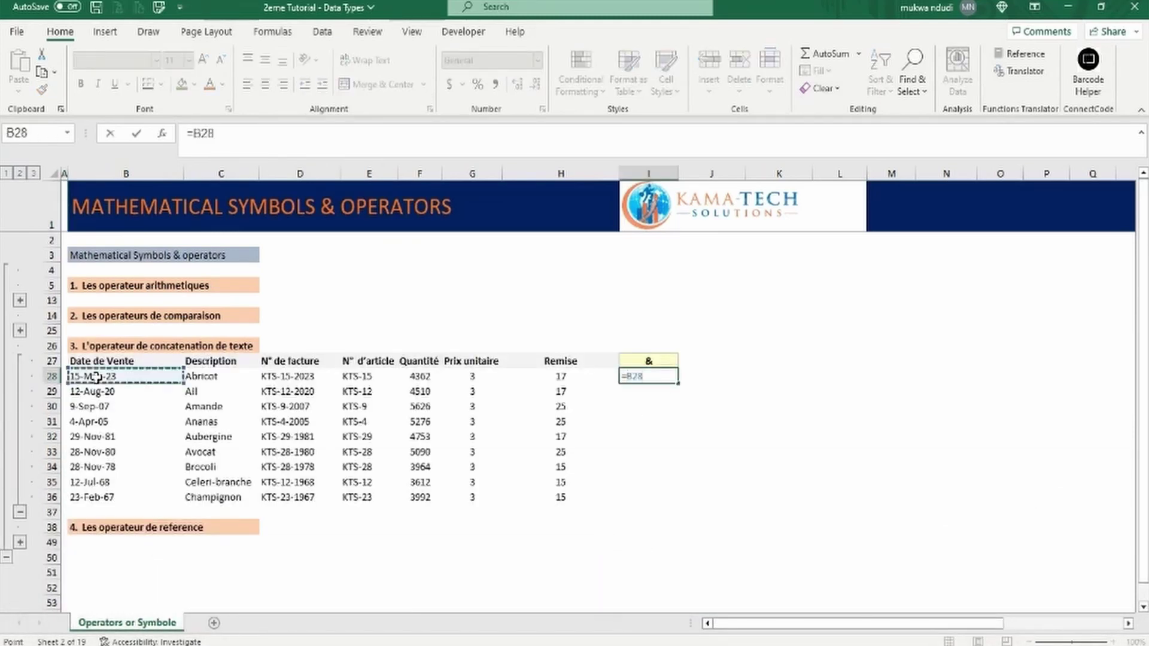
text(&)
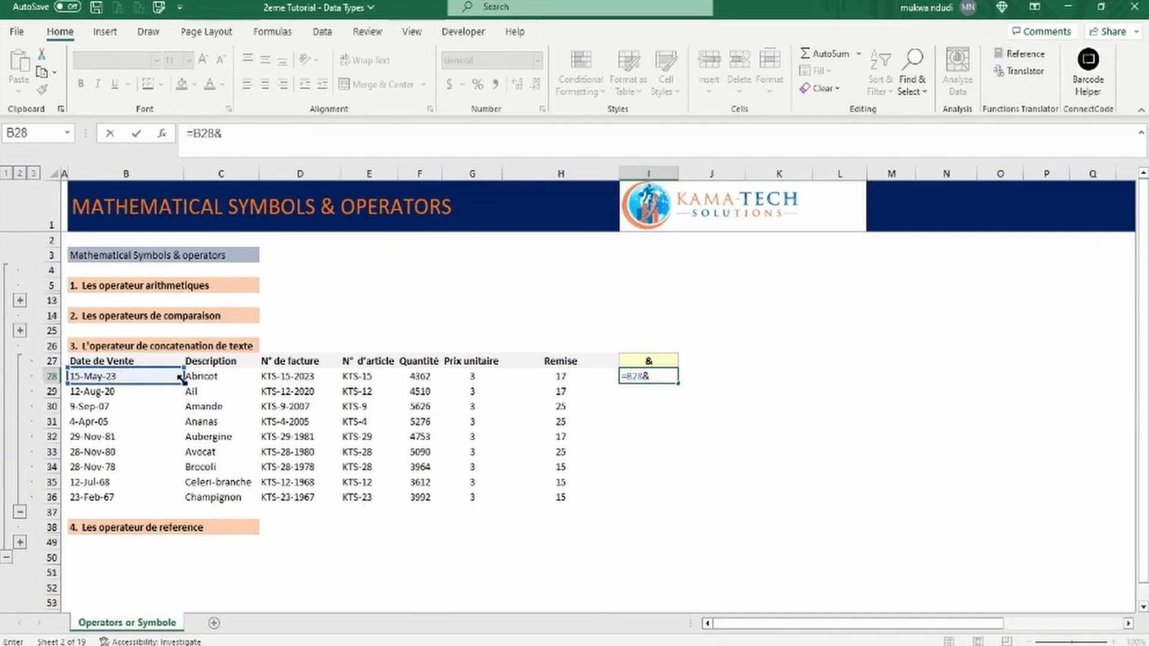
click(201, 377)
key(Return)
- Fill the concatenation formula from I28 down to I36 and widen column I to fit the joined text
drag(678, 174, 691, 173)
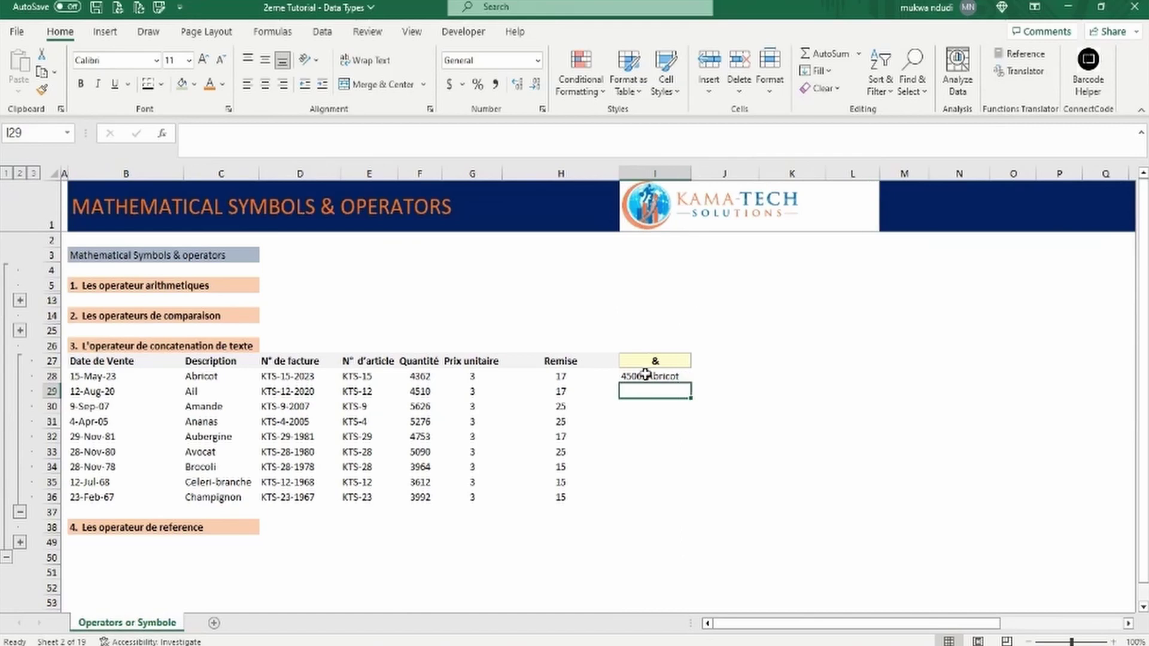
click(645, 375)
drag(691, 383, 672, 497)
drag(692, 173, 721, 187)
- Copy the & heading from I27 to J27
click(684, 359)
key(ctrl+c)
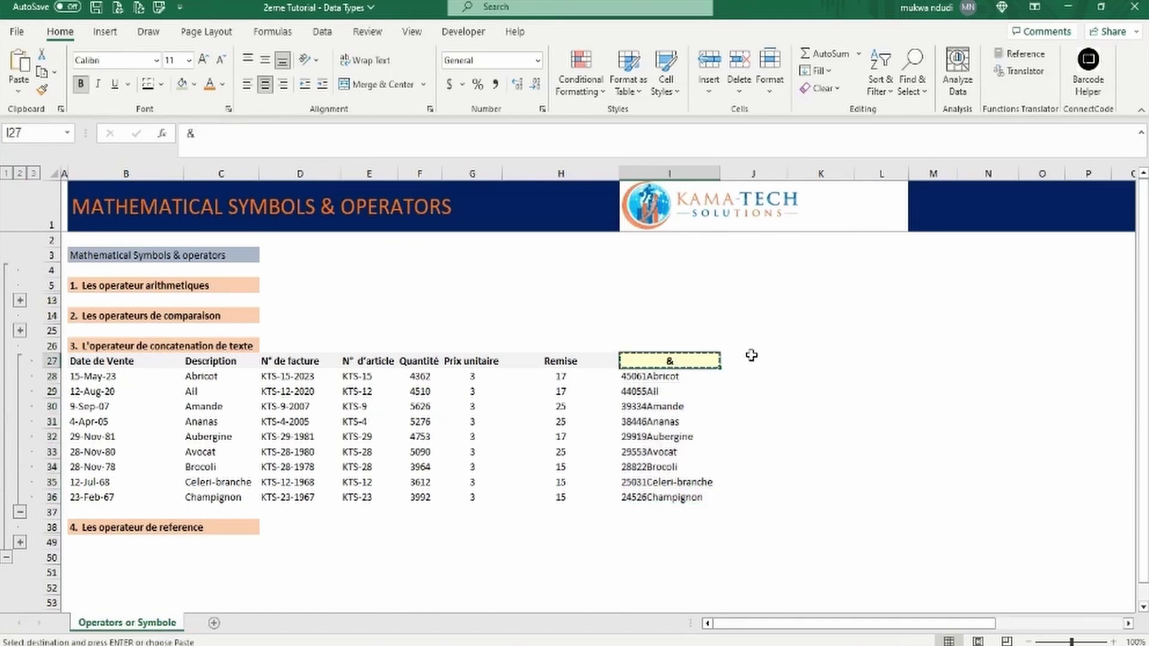
click(751, 355)
key(ctrl+v)
- Enter =C28&"-"&D28 in J28 to join the Abricot row's Description and N° de facture with a hyphen
click(737, 377)
text(=)
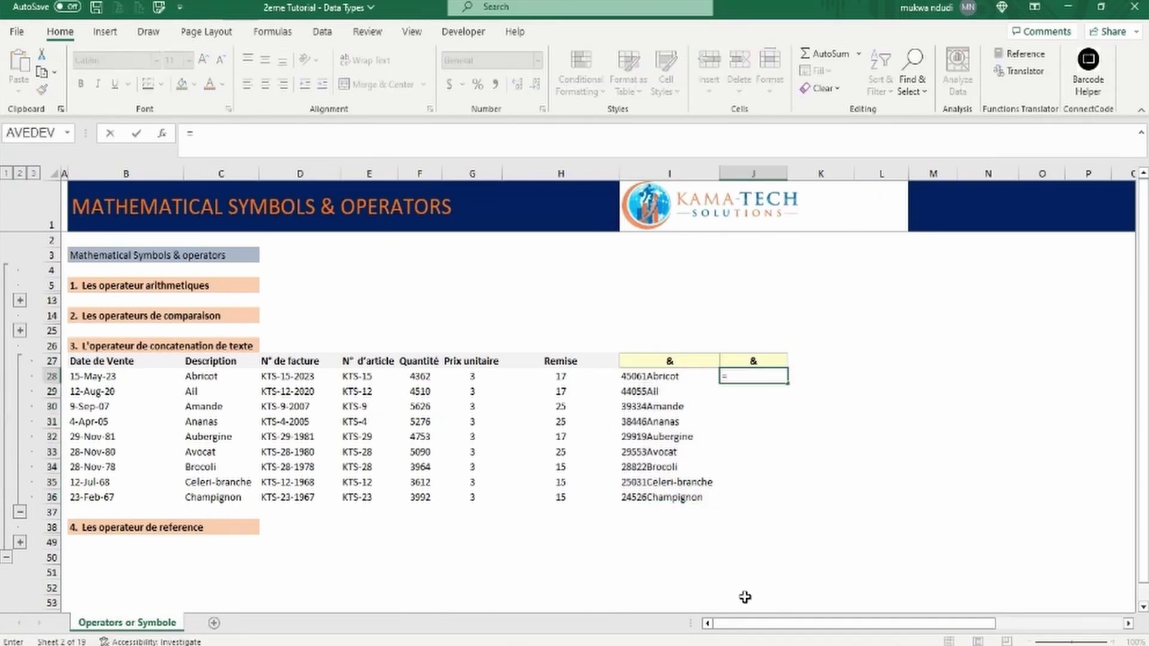
click(204, 378)
text(&)
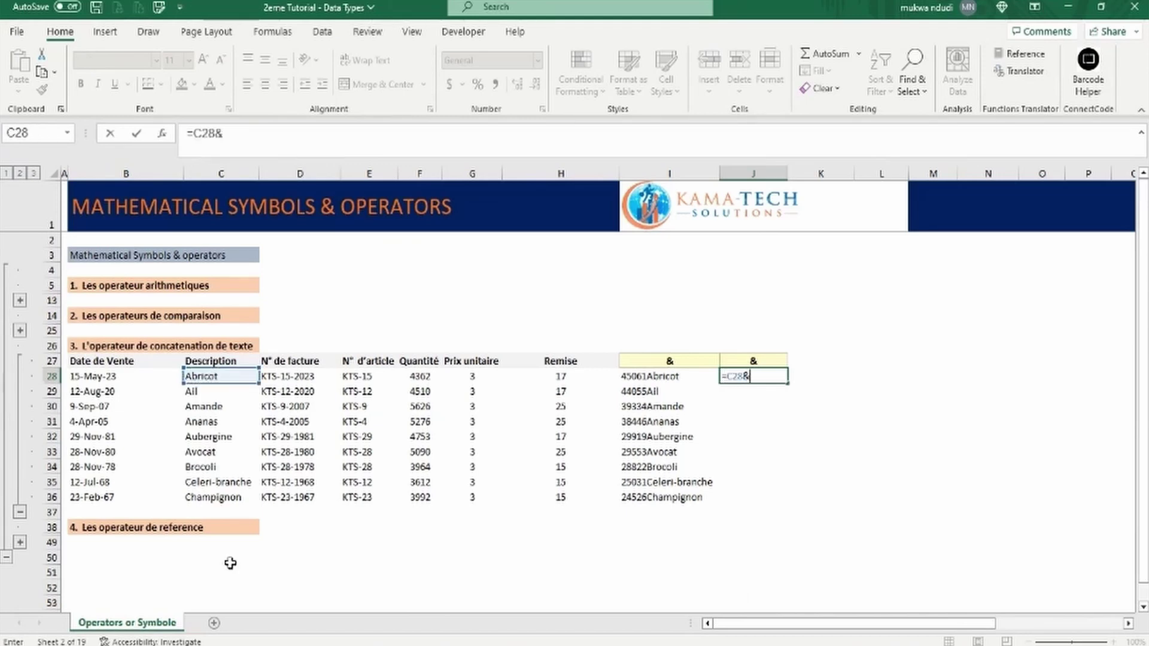
text("-"&)
click(282, 377)
key(Return)
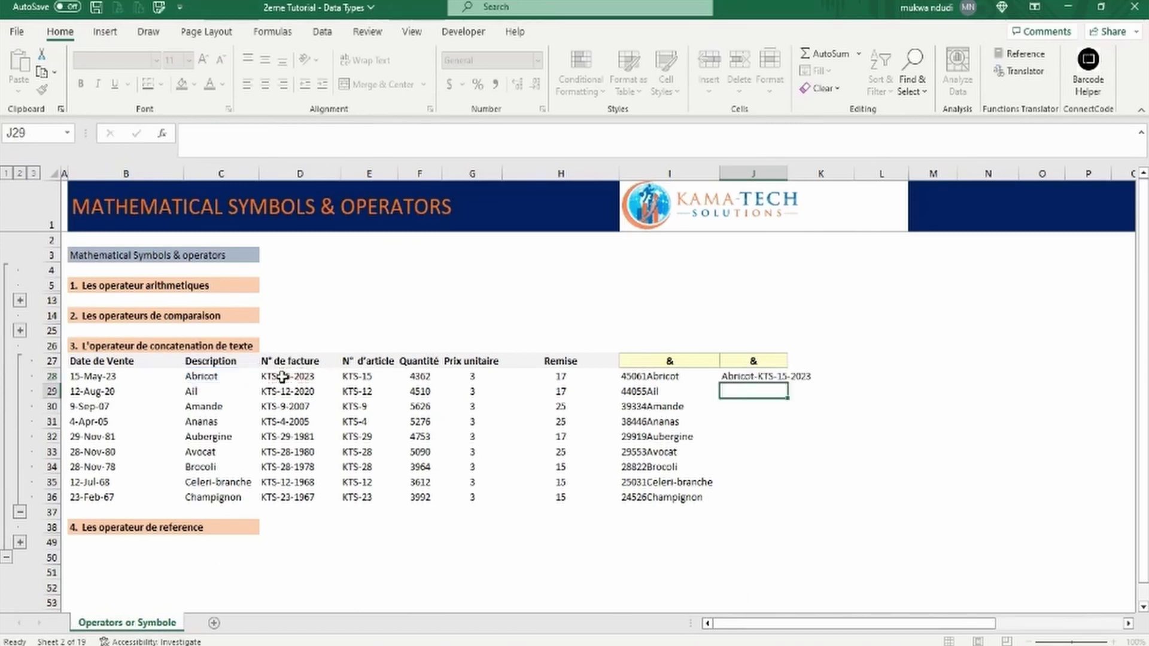
- Fill the hyphenated concatenation from J28 down to J36 and collapse the text concatenation section
click(771, 375)
drag(785, 382, 771, 506)
click(64, 198)
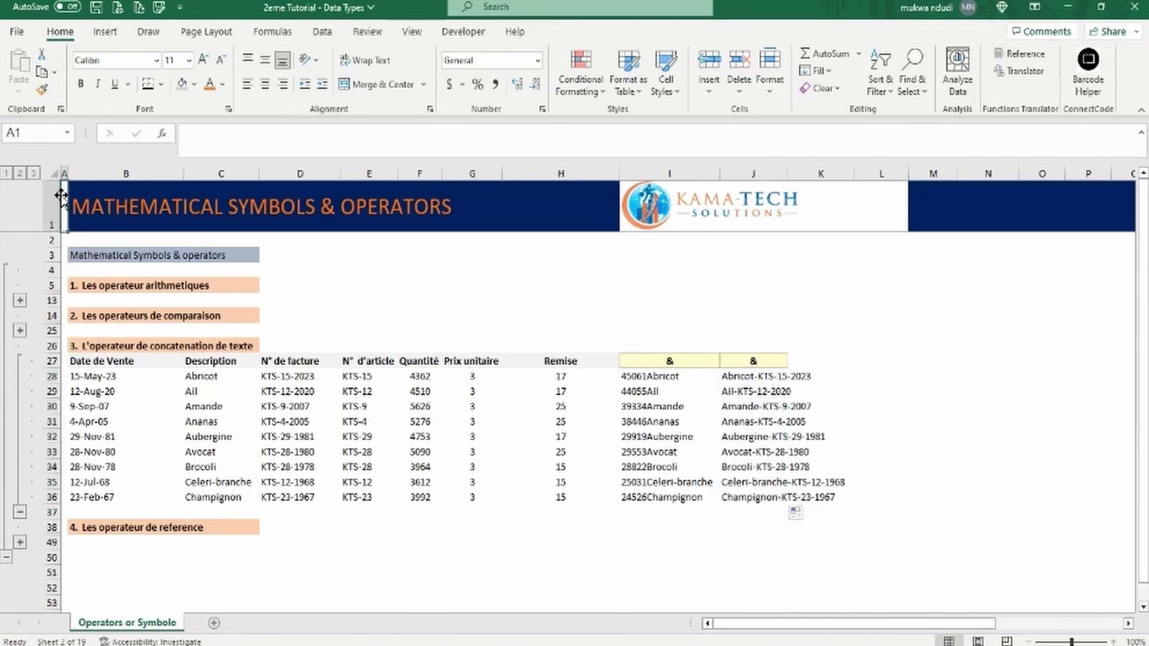
click(21, 515)
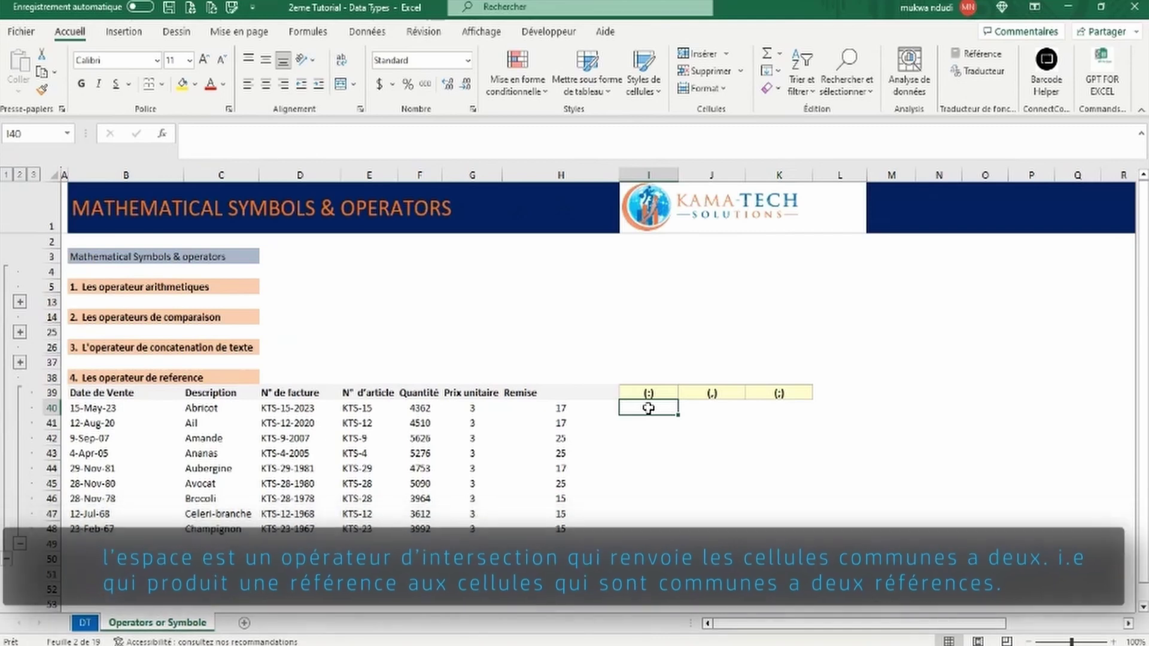
- Enter =SOMME(F40:F48) in I40 to total the Quantité column with the colon range operator
text(=SOMME()
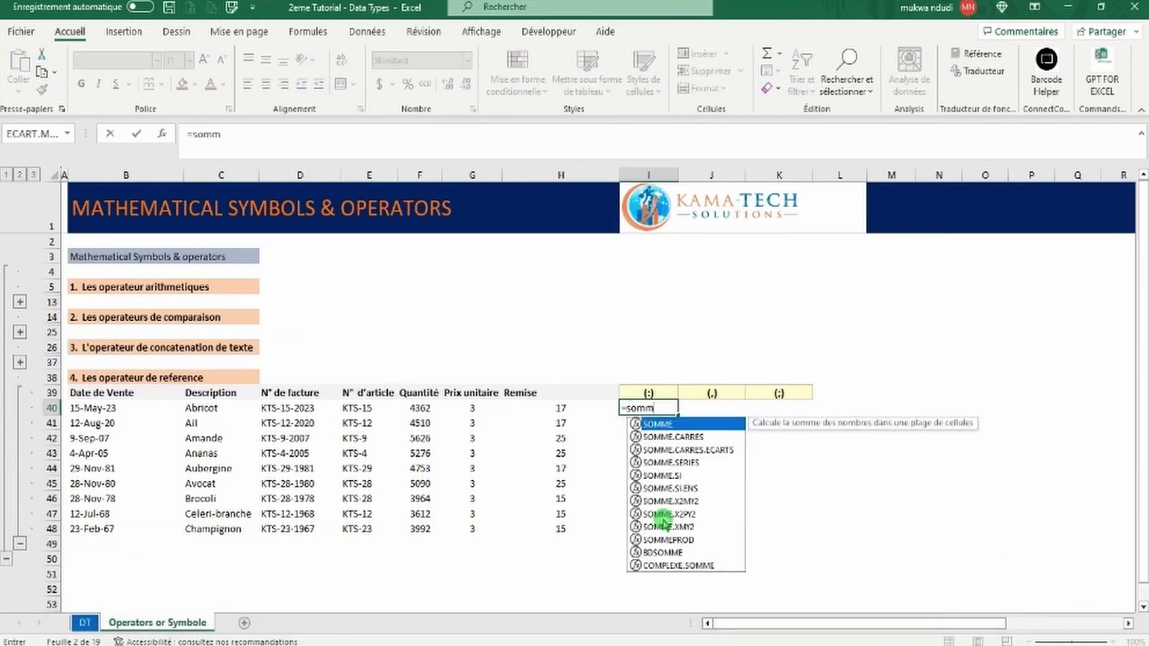
drag(419, 408, 419, 529)
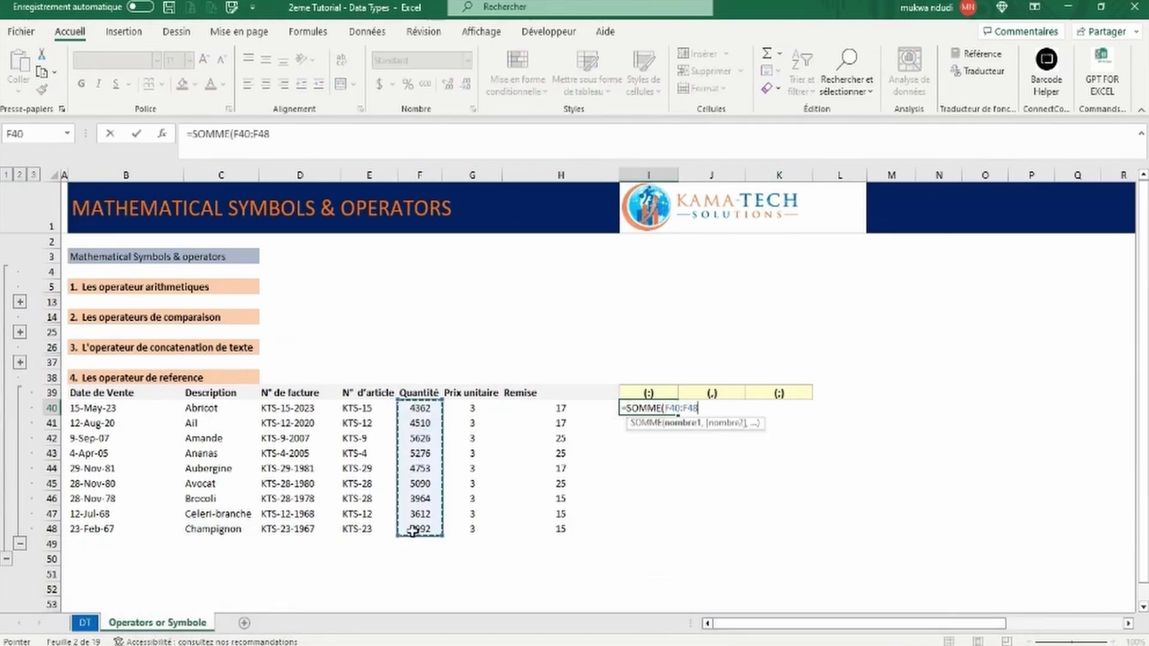
key(Return)
click(658, 408)
- Enter =SOMME(F40:F48,H40:H48) in J40 to total the Quantité and Remise ranges with the comma union operator
click(697, 408)
text(=SOMME()
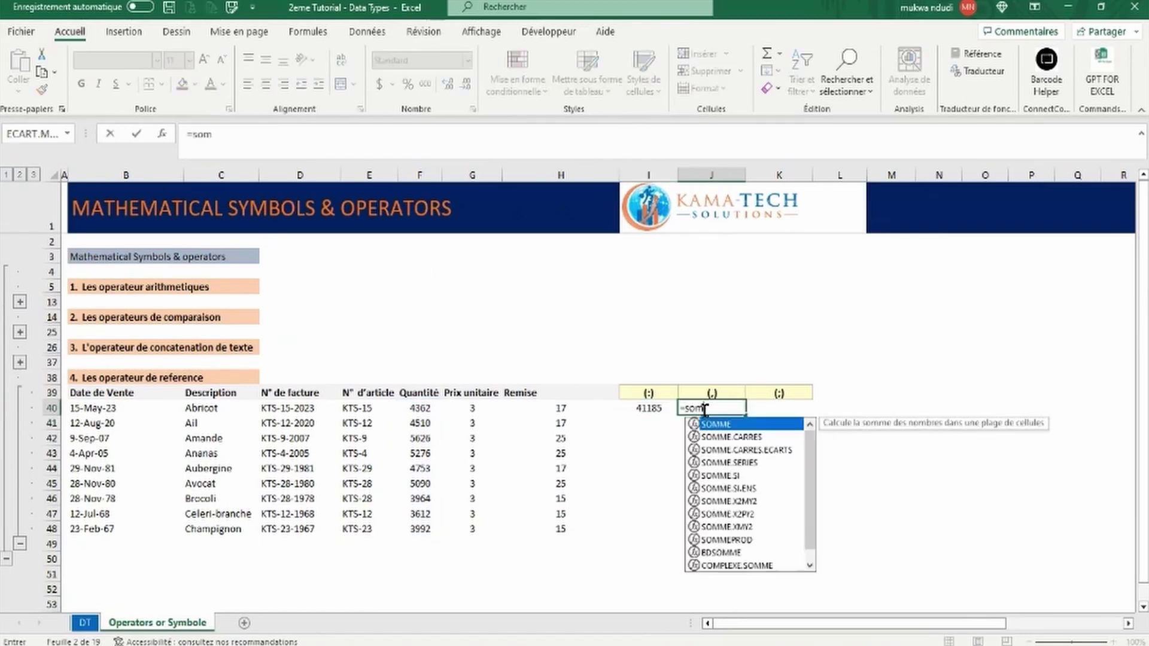
drag(418, 414, 420, 529)
text(,)
drag(561, 408, 560, 526)
text())
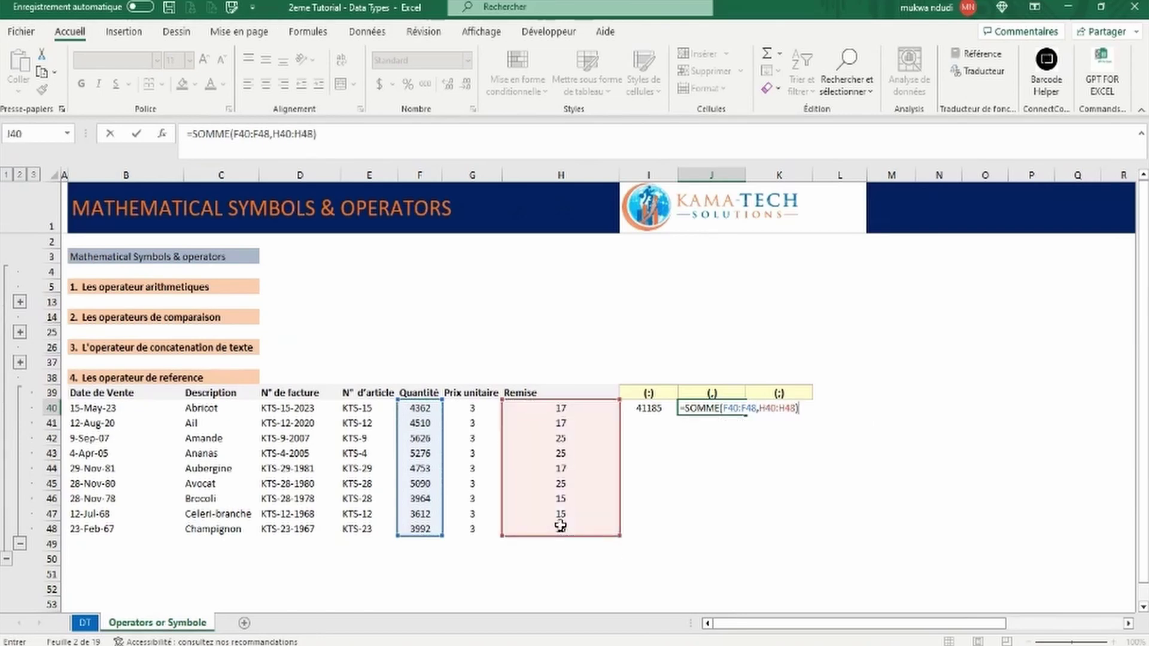
key(Return)
click(681, 407)
- Enter =SOMME(F40:F48,H40:H48) in K40 for the Quantité and Remise ranges and collapse the reference operators section
click(802, 409)
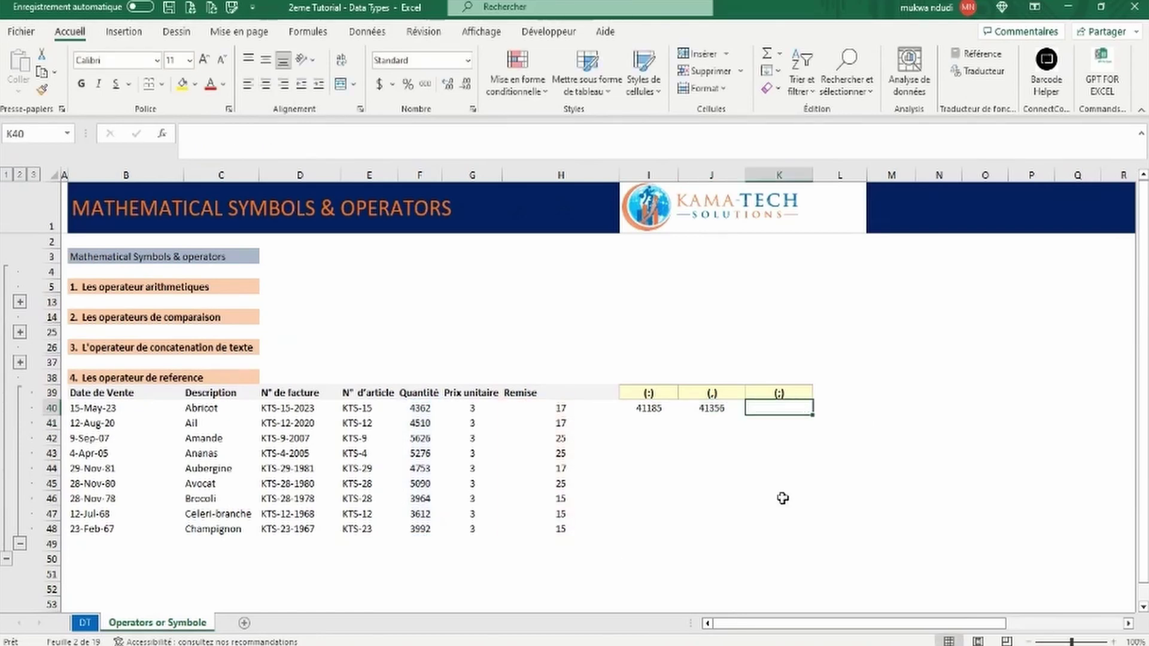
text(=som)
key(Tab)
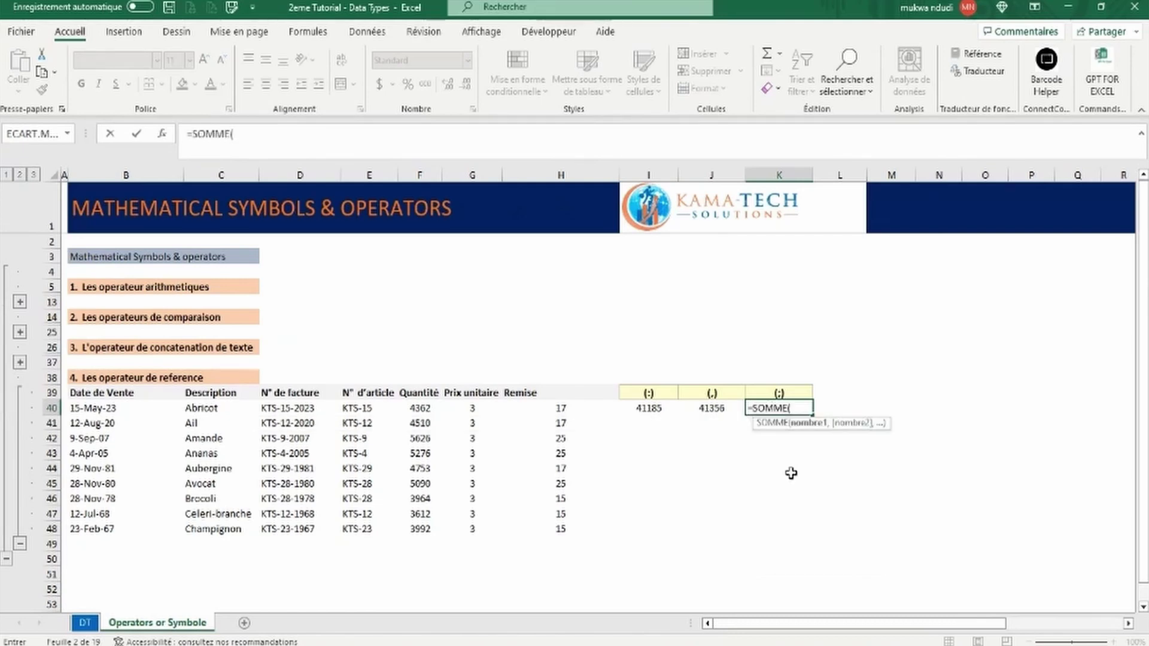
drag(421, 409, 418, 528)
text(,)
drag(556, 409, 553, 534)
text())
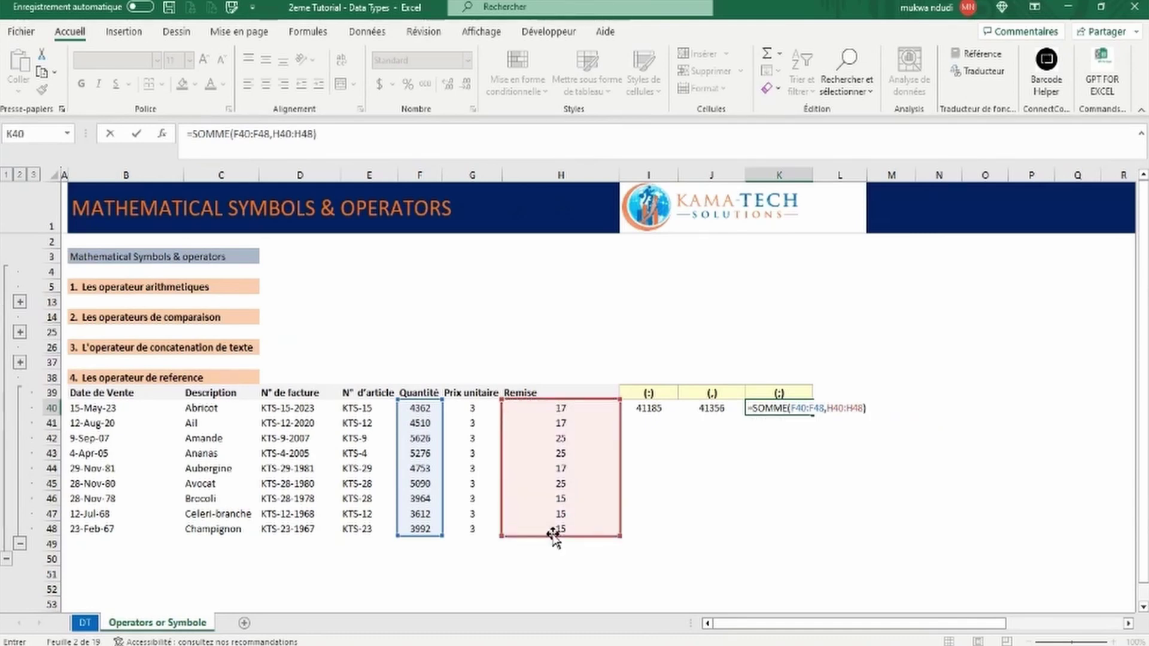
key(Return)
click(756, 411)
click(64, 198)
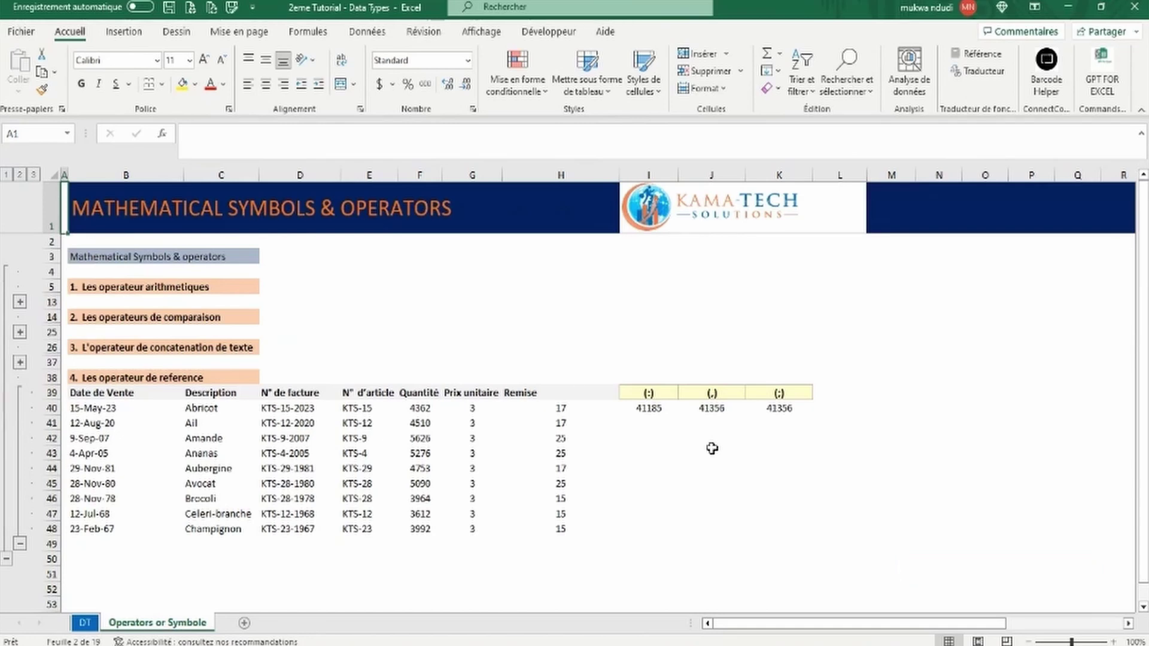
click(20, 544)
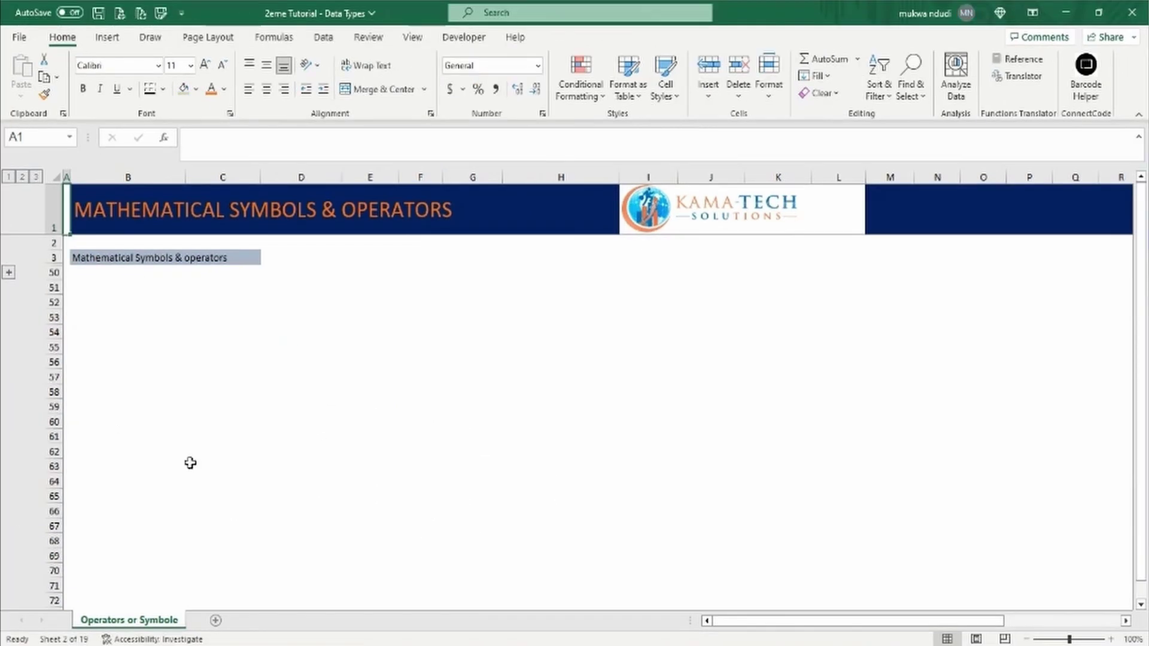